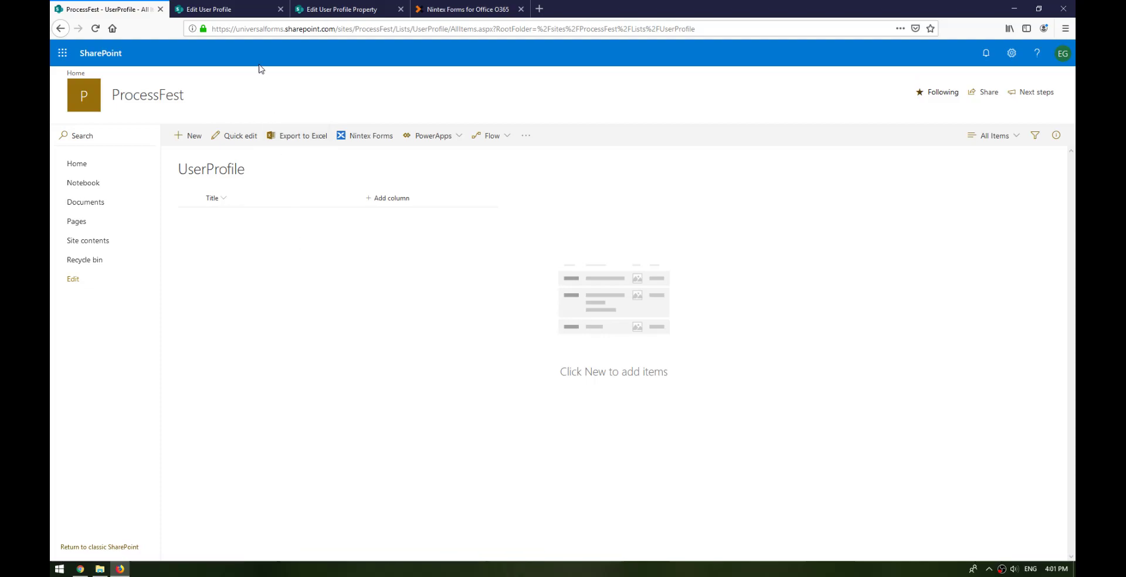
Examine the properties on the Edit User Profile page, including the account name, birthday and title fields.
{"action": "left_click", "coordinate": [241, 14]}
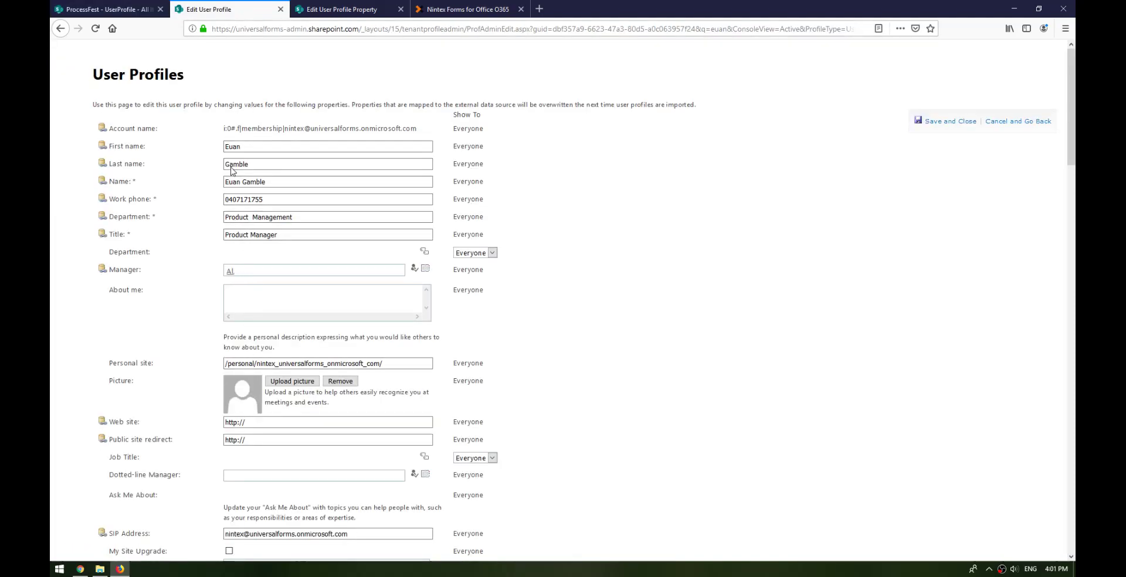
{"action": "left_click_drag", "start_coordinate": [223, 130], "coordinate": [420, 129]}
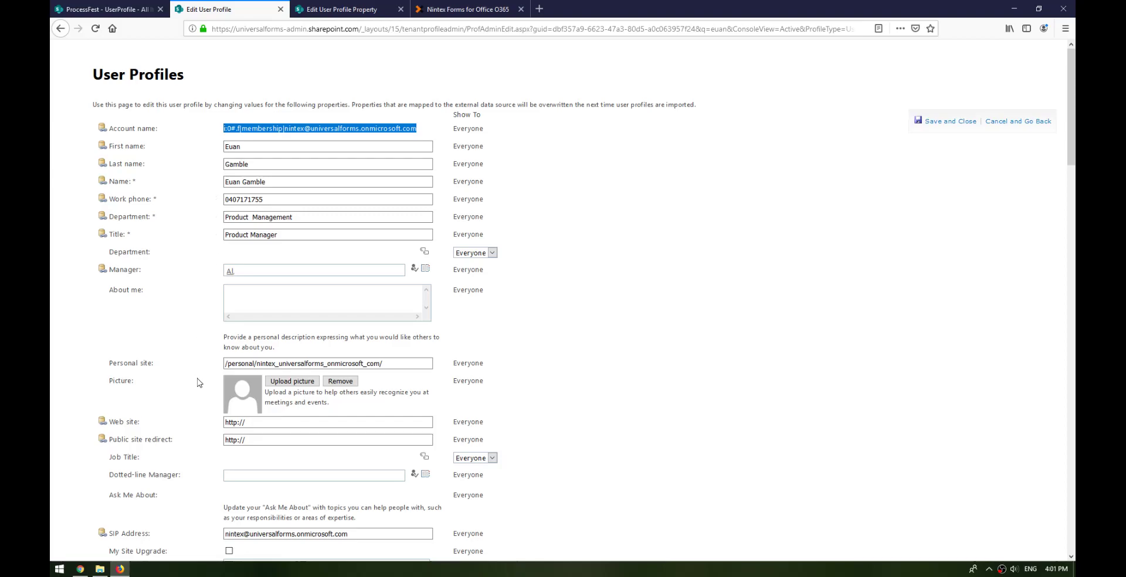
{"action": "scroll", "coordinate": [195, 384], "scroll_direction": "down", "scroll_amount": 5}
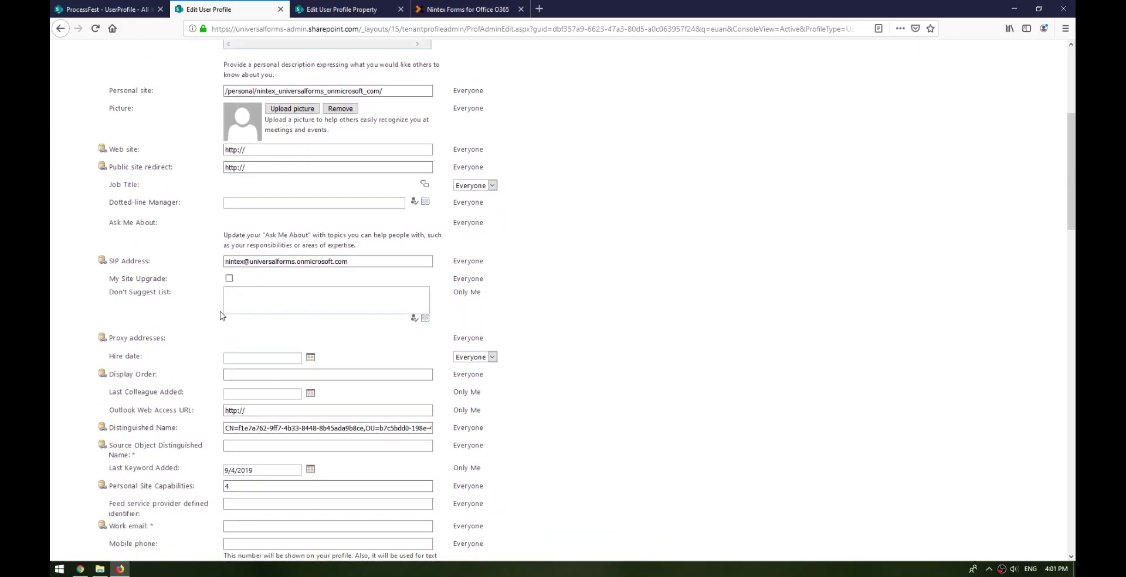
{"action": "scroll", "coordinate": [187, 254], "scroll_direction": "down", "scroll_amount": 3}
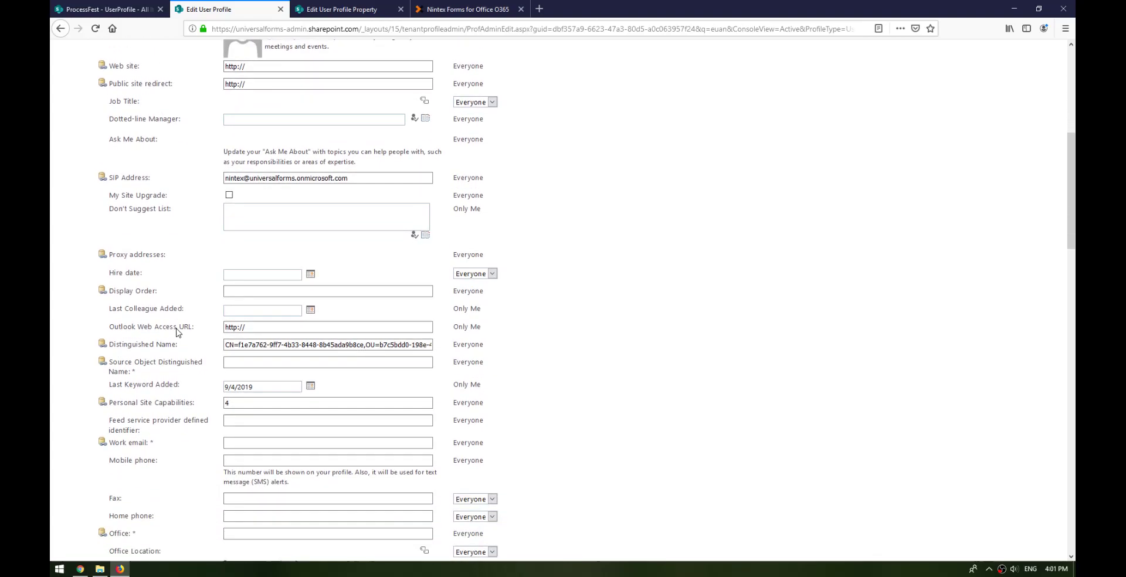
{"action": "scroll", "coordinate": [174, 350], "scroll_direction": "down", "scroll_amount": 5}
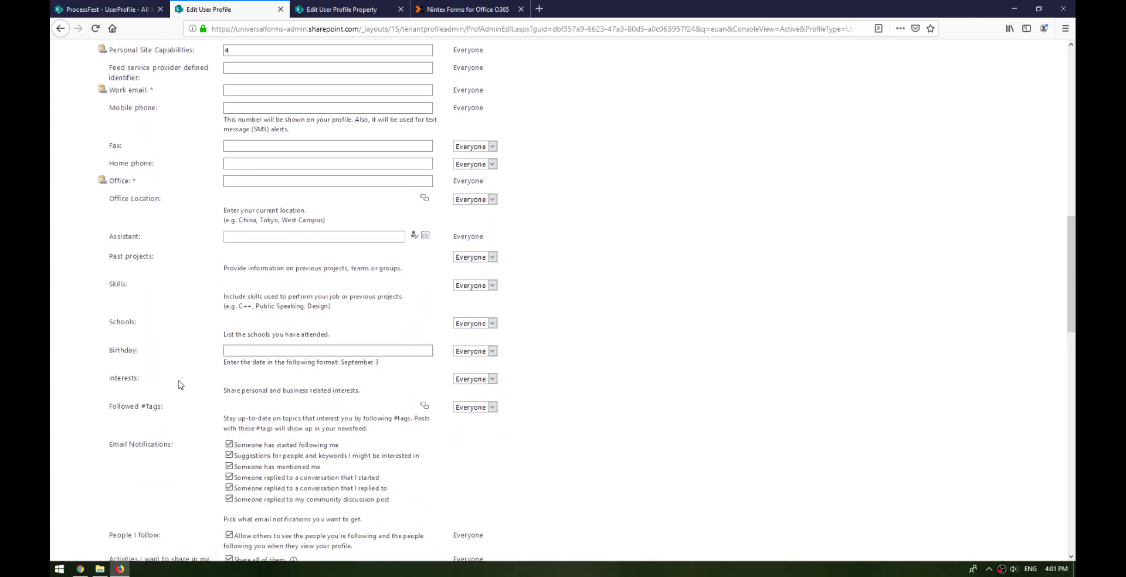
{"action": "left_click", "coordinate": [230, 350]}
{"action": "scroll", "coordinate": [183, 305], "scroll_direction": "up", "scroll_amount": 10}
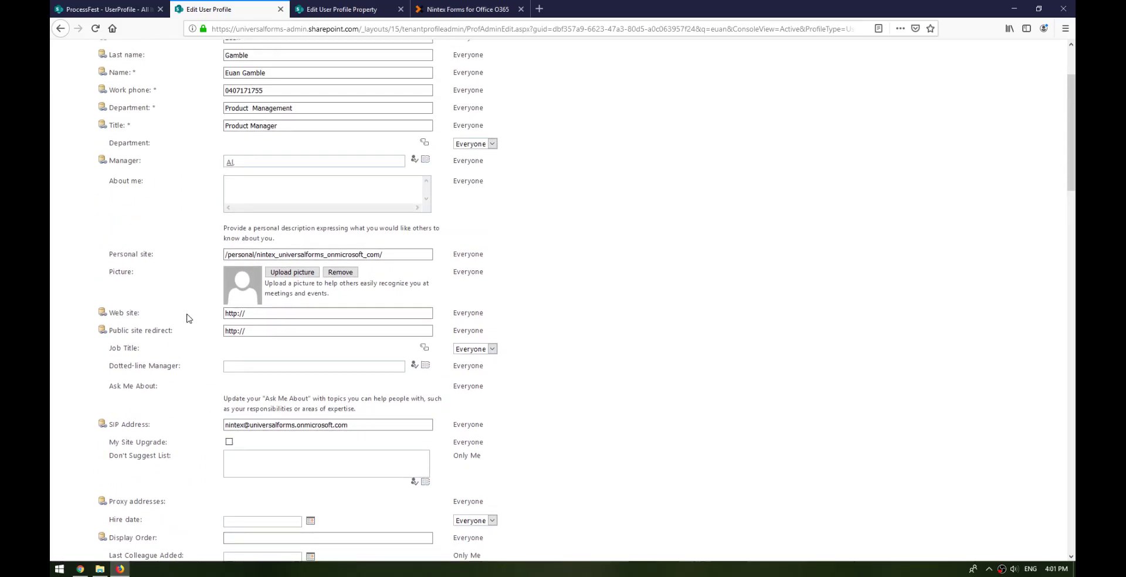
{"action": "scroll", "coordinate": [188, 317], "scroll_direction": "up", "scroll_amount": 2}
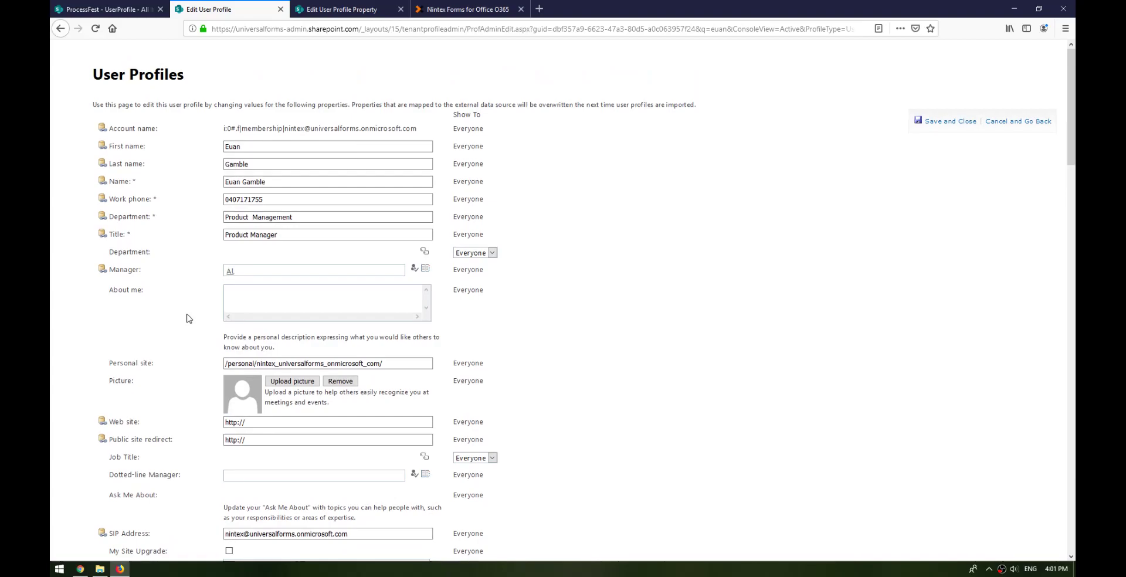
{"action": "left_click", "coordinate": [329, 234]}
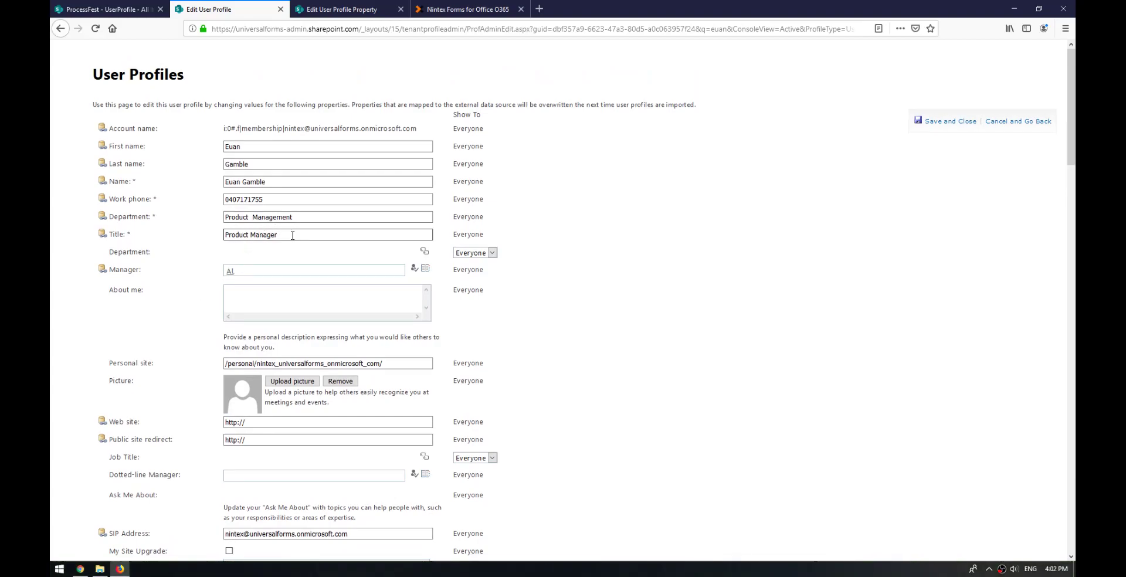
{"action": "left_click_drag", "start_coordinate": [328, 235], "coordinate": [206, 234]}
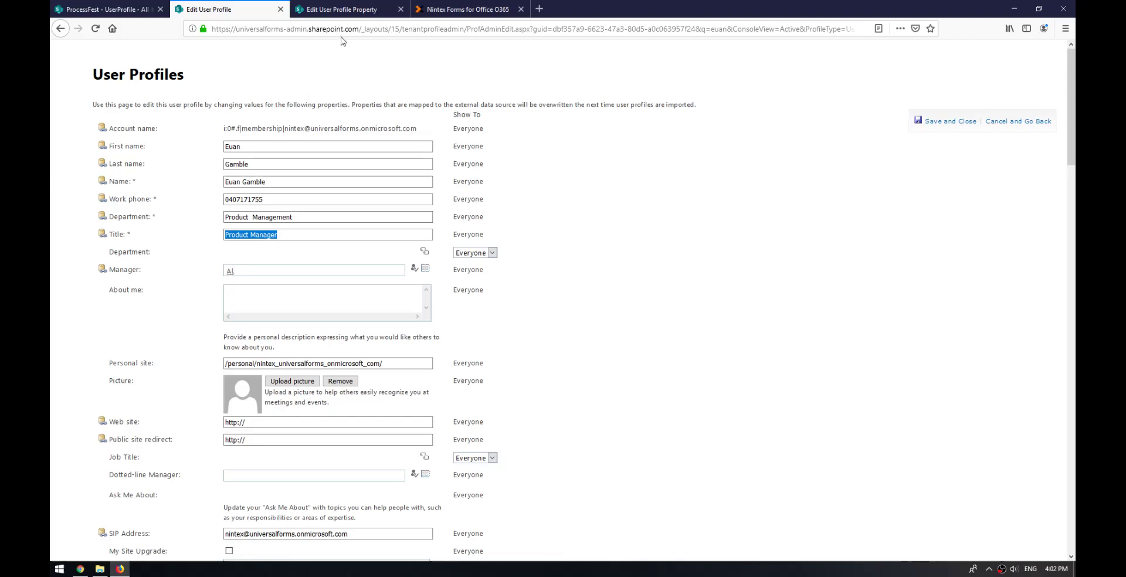
Switch to the Nintex form for the UserProfile list and start a new text form variable named Manager.
{"action": "left_click", "coordinate": [435, 13]}
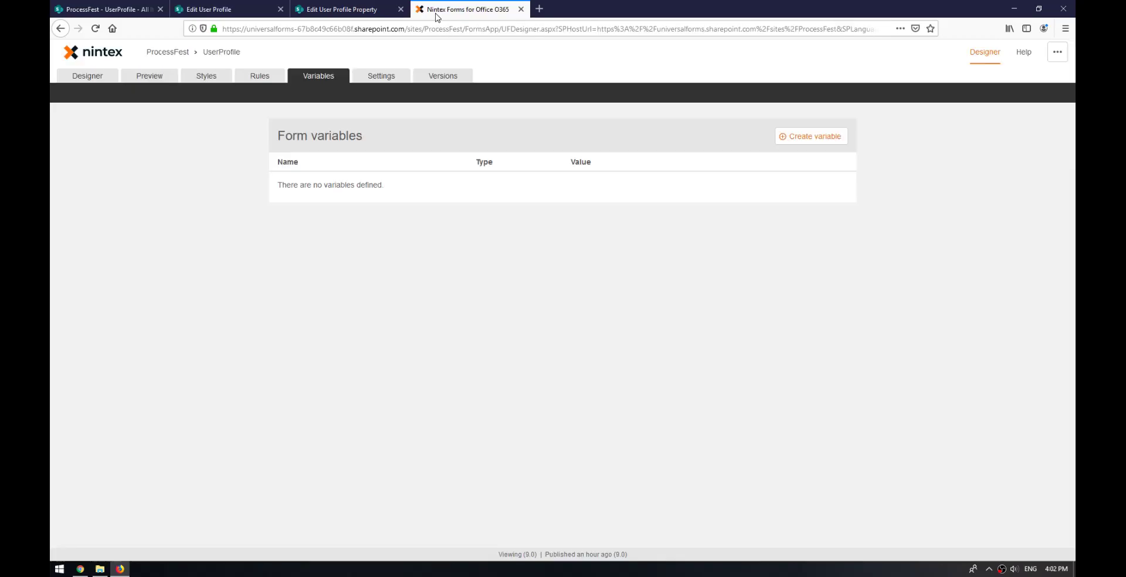
{"action": "left_click", "coordinate": [108, 79]}
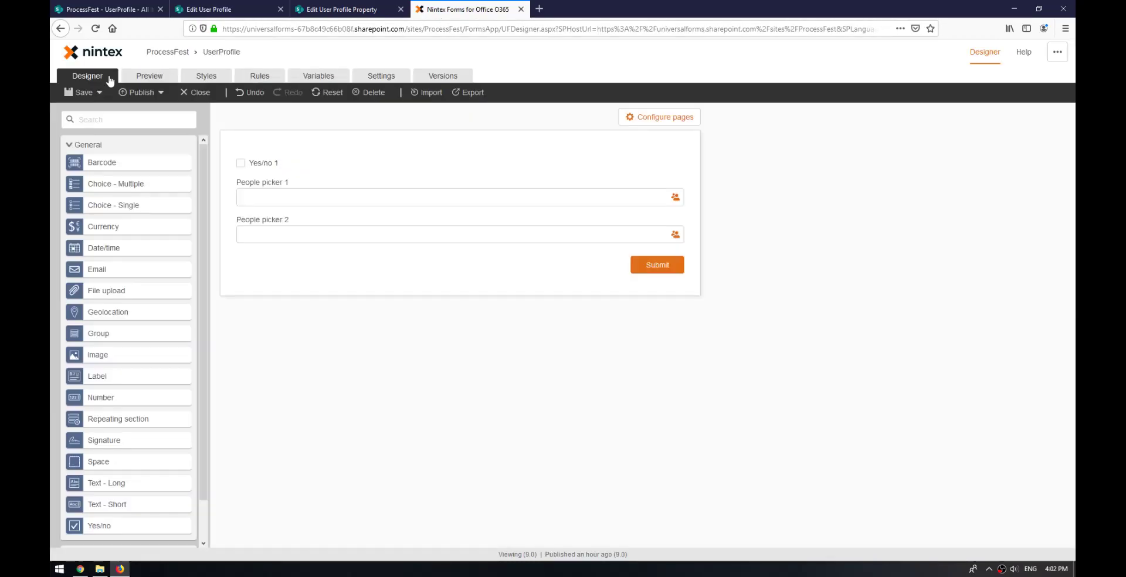
{"action": "left_click", "coordinate": [320, 79]}
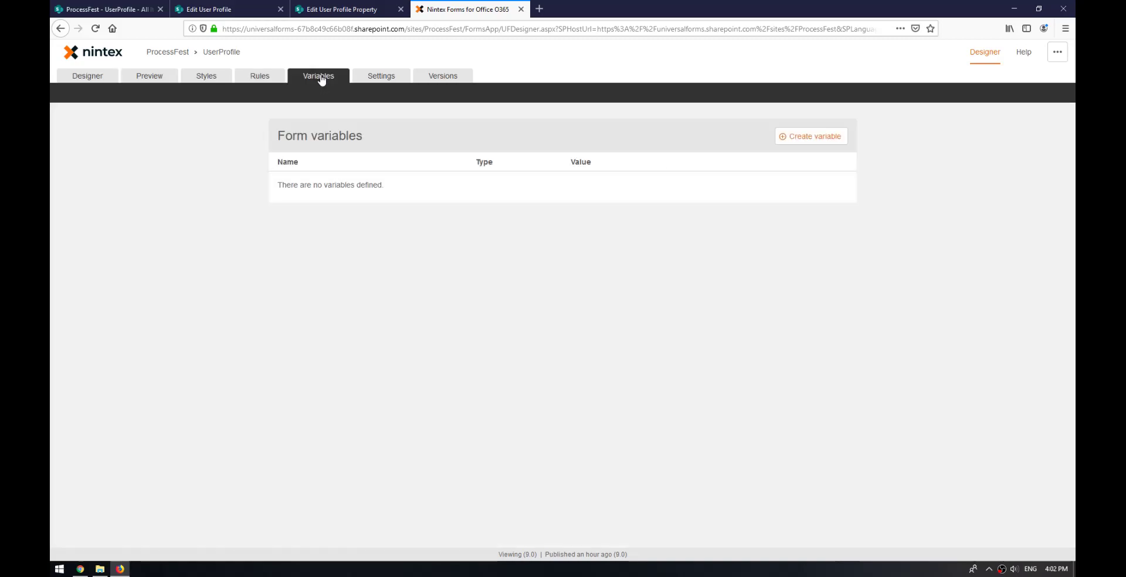
{"action": "left_click", "coordinate": [804, 136]}
{"action": "left_click", "coordinate": [395, 214]}
{"action": "type", "text": "Ma"}
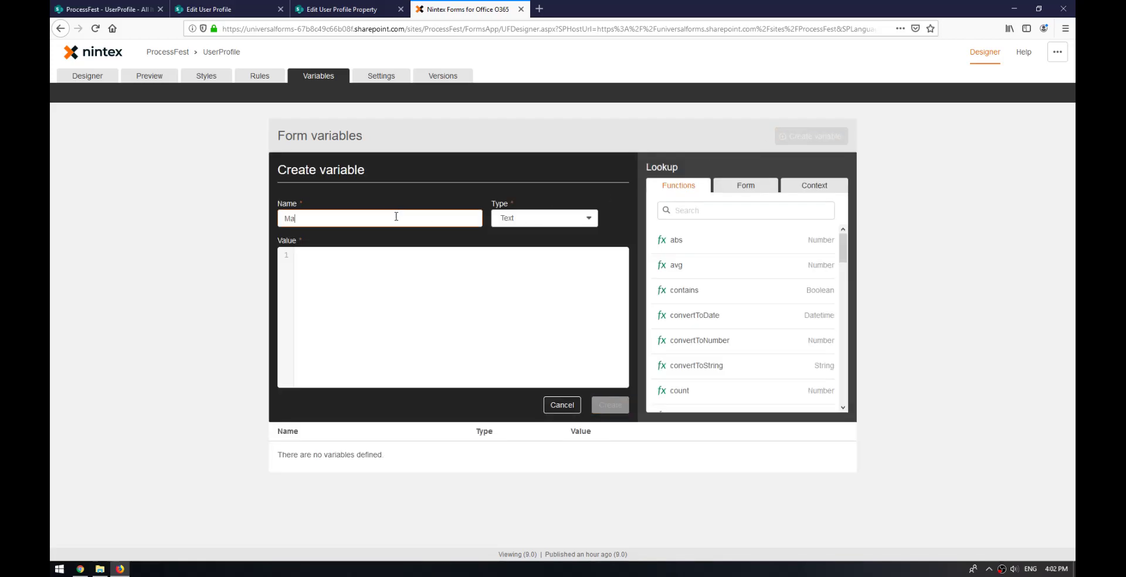
{"action": "type", "text": "nager"}
Enter a userProfileLookup formula as the variable's value, with the context item Current user login name as its first parameter.
{"action": "left_click", "coordinate": [396, 258]}
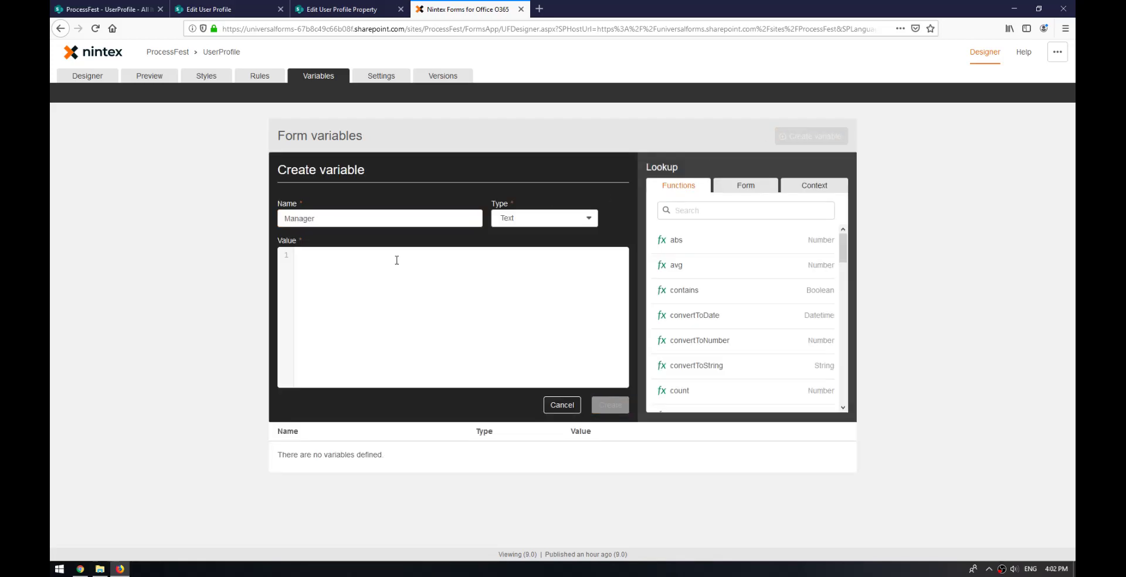
{"action": "type", "text": "us"}
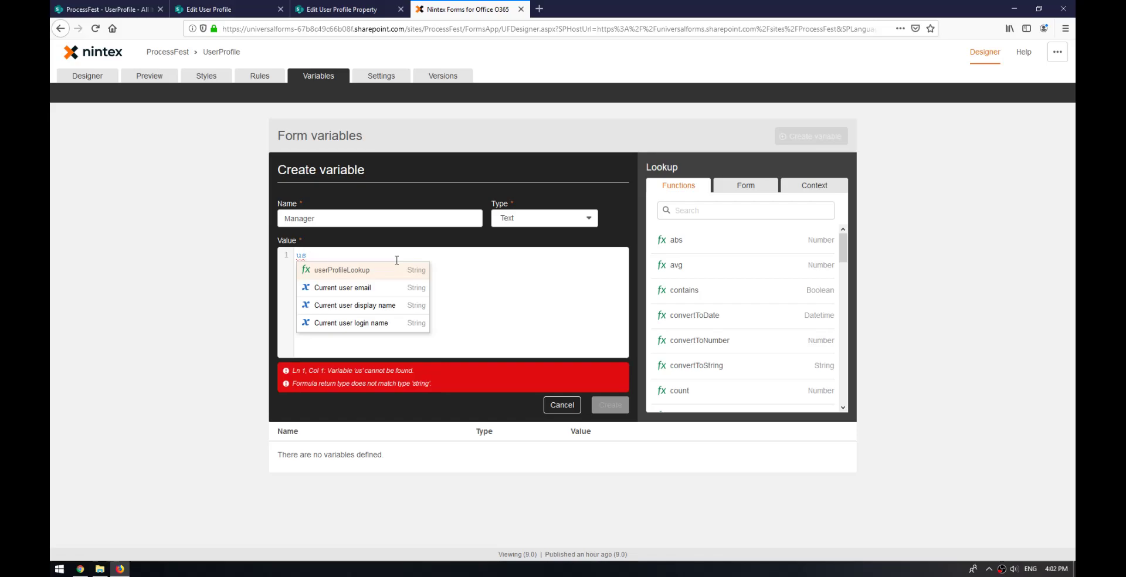
{"action": "key", "text": "Return"}
{"action": "type", "text": "cu,)"}
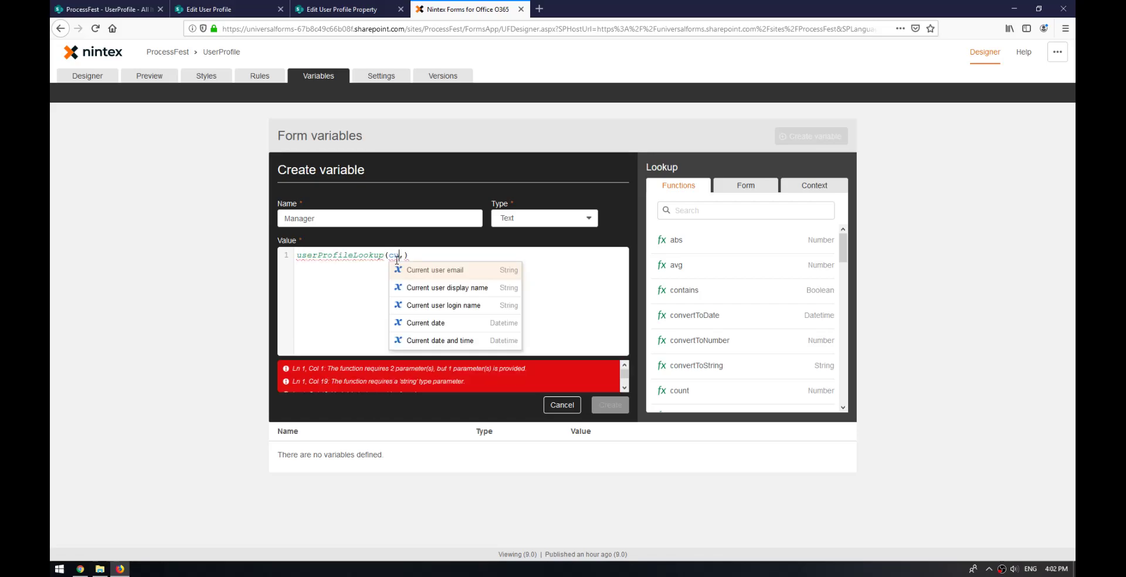
{"action": "key", "text": "Down"}
{"action": "key", "text": "Down"}
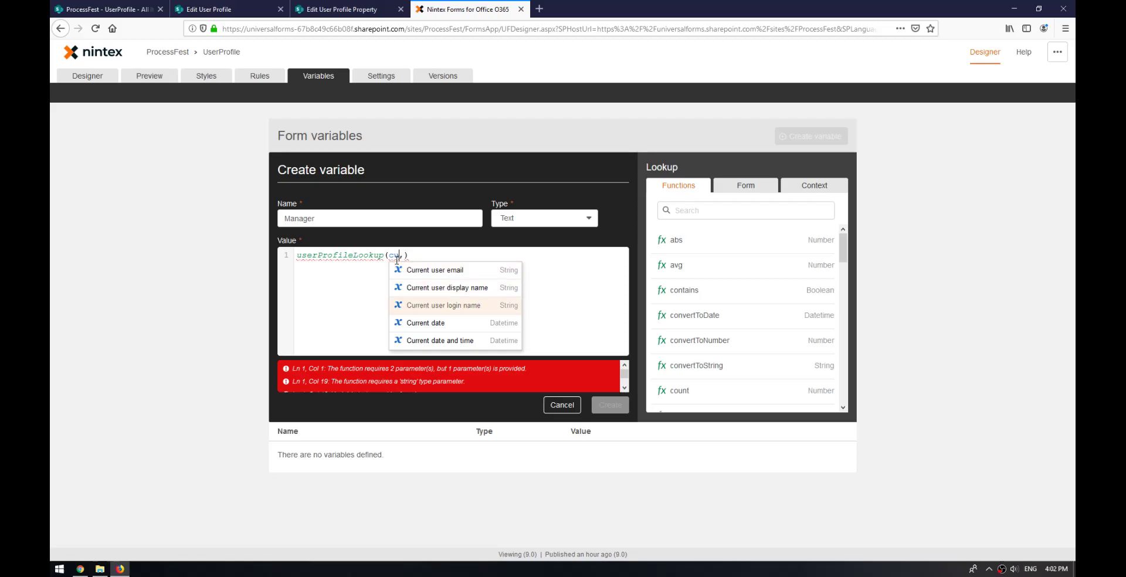
{"action": "key", "text": "Return"}
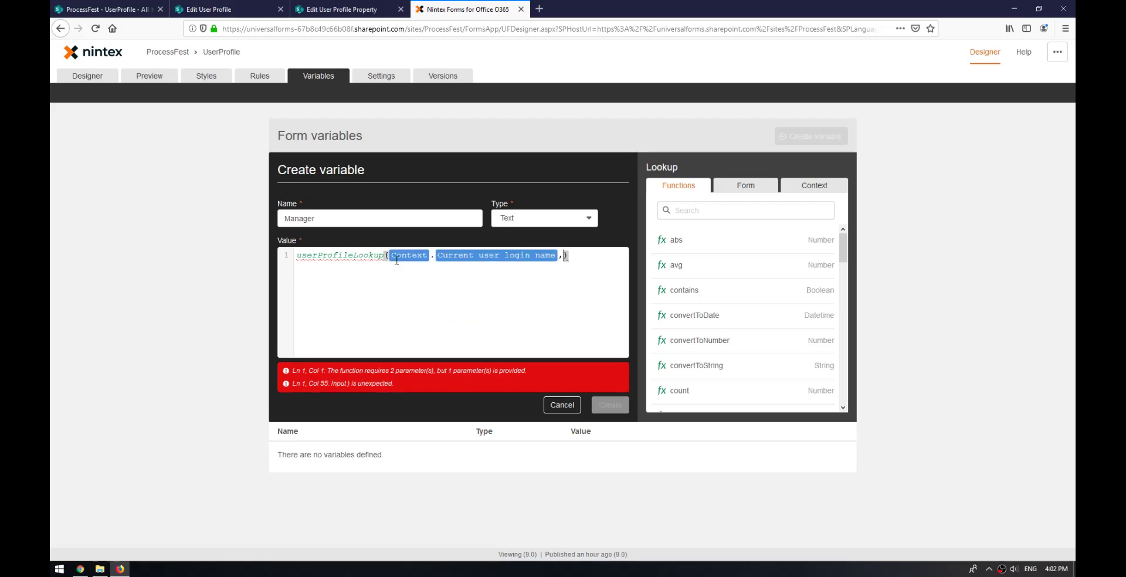
Search the function lookup for "user" and read the parameter format of userProfileLookup.
{"action": "left_click", "coordinate": [711, 213]}
{"action": "type", "text": "user"}
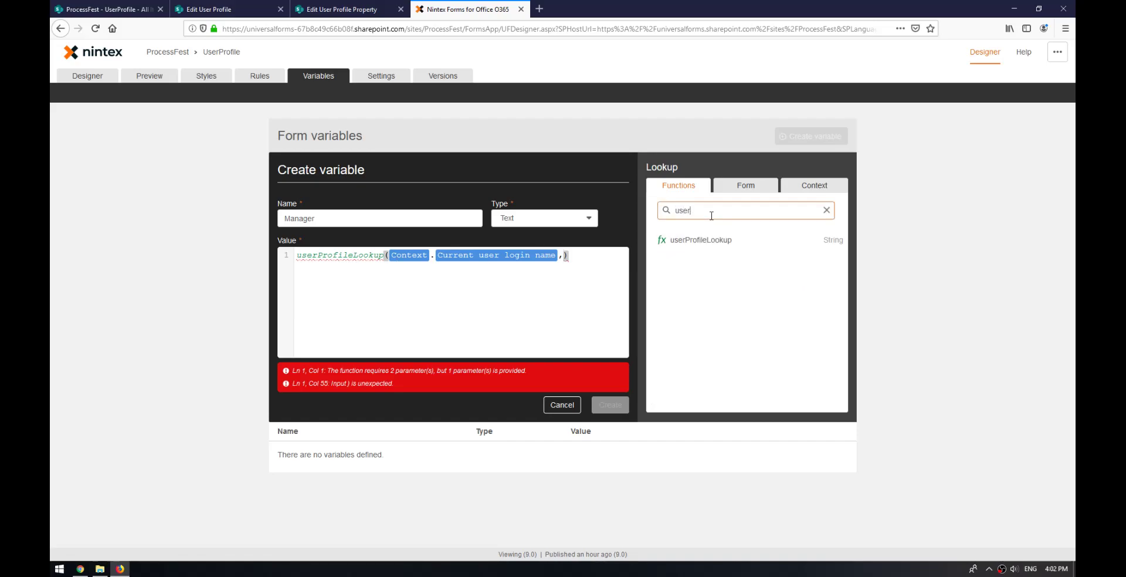
{"action": "left_click", "coordinate": [729, 242]}
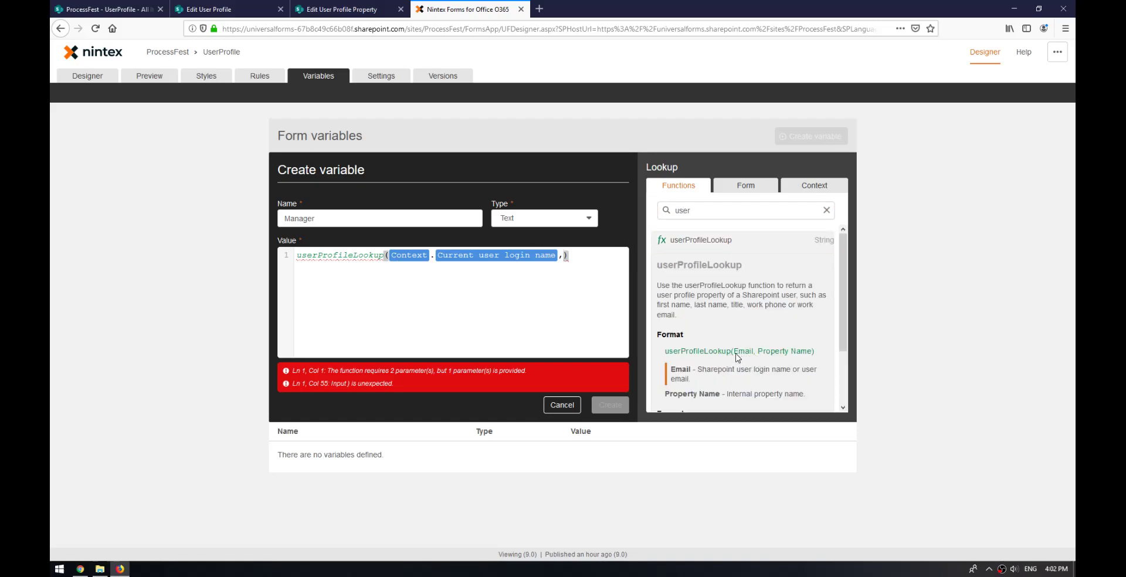
{"action": "left_click_drag", "start_coordinate": [733, 351], "coordinate": [813, 355]}
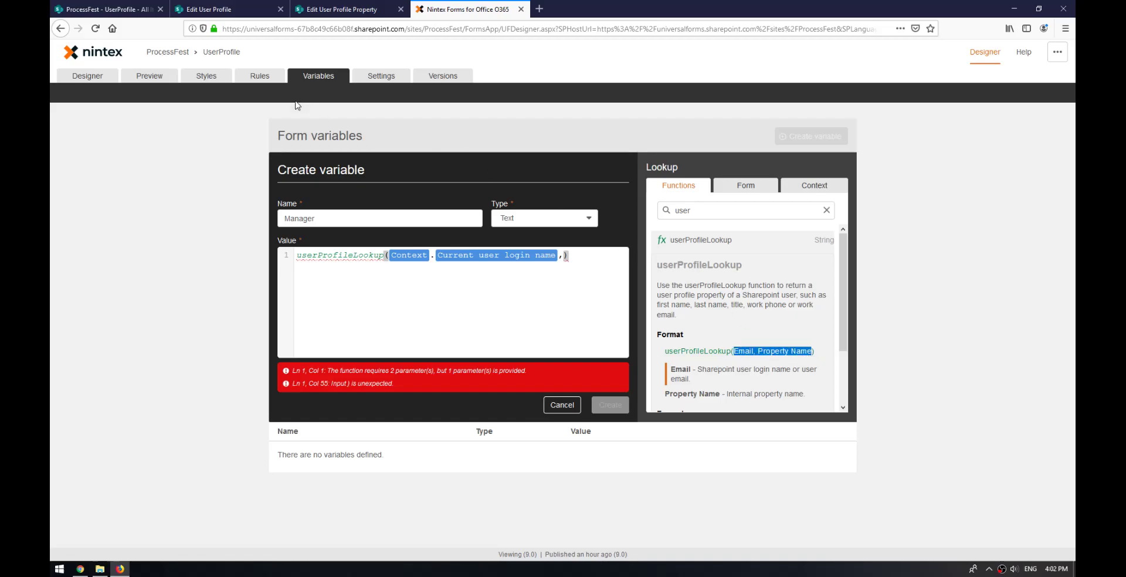
Check the Name property label on the SharePoint user profile page, and view the Manager property's settings page.
{"action": "left_click", "coordinate": [202, 10]}
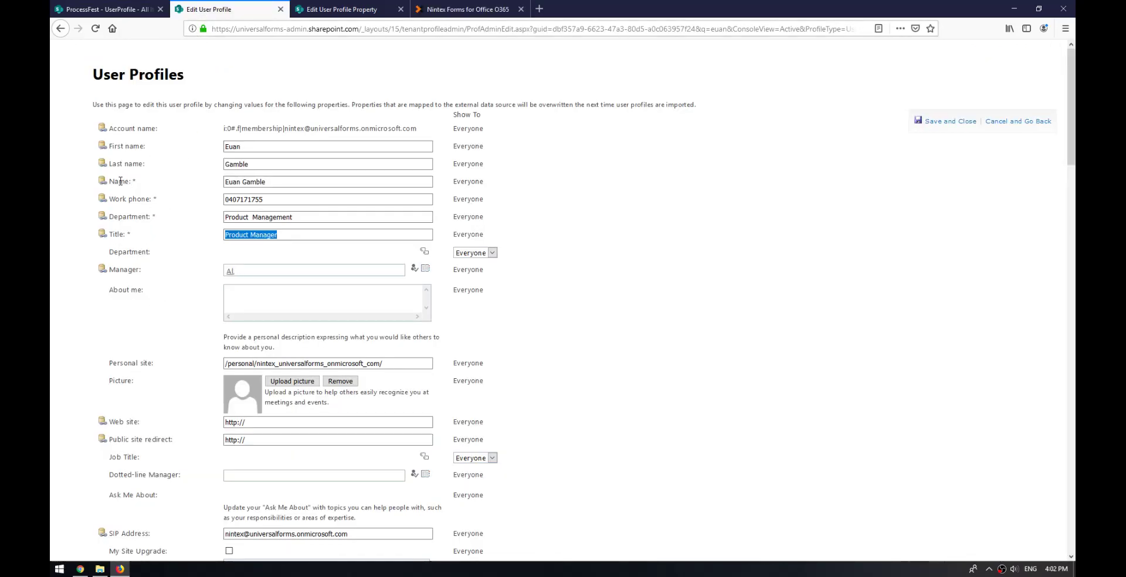
{"action": "left_click_drag", "start_coordinate": [127, 181], "coordinate": [112, 183]}
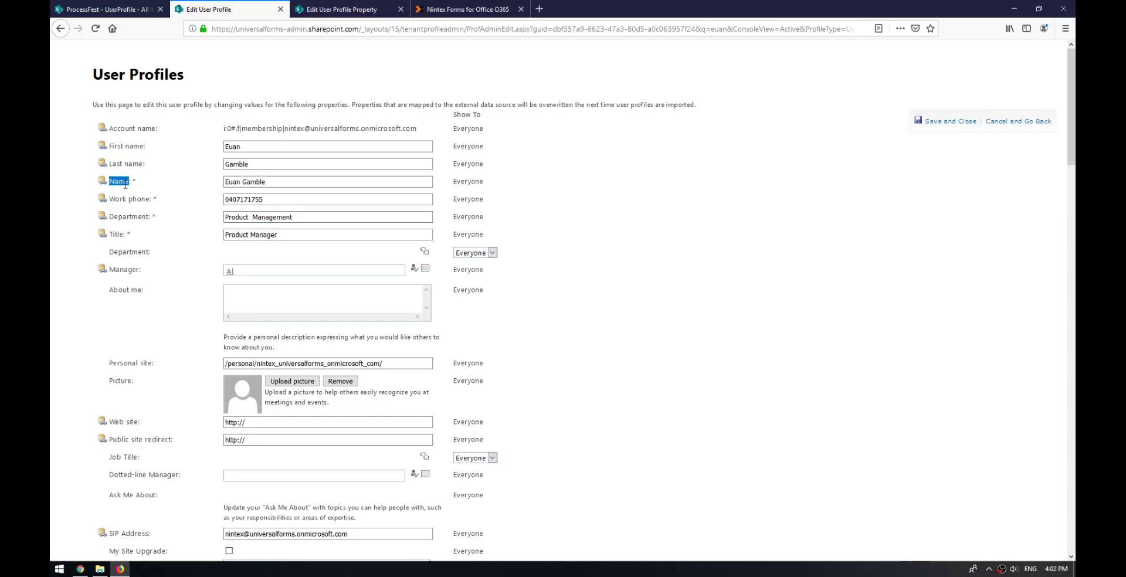
{"action": "left_click", "coordinate": [323, 11]}
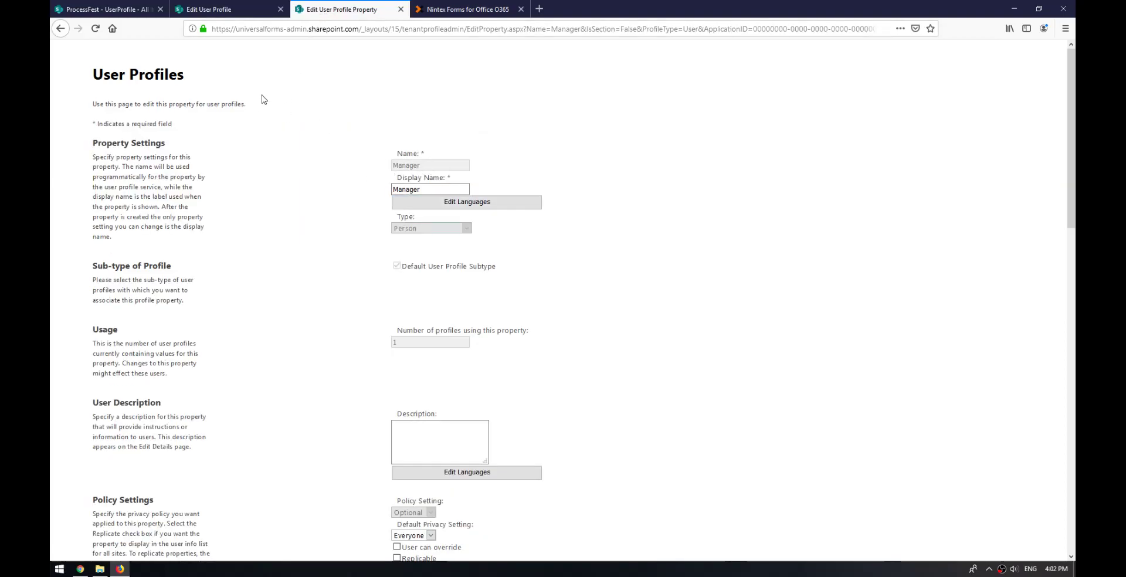
{"action": "left_click", "coordinate": [61, 29]}
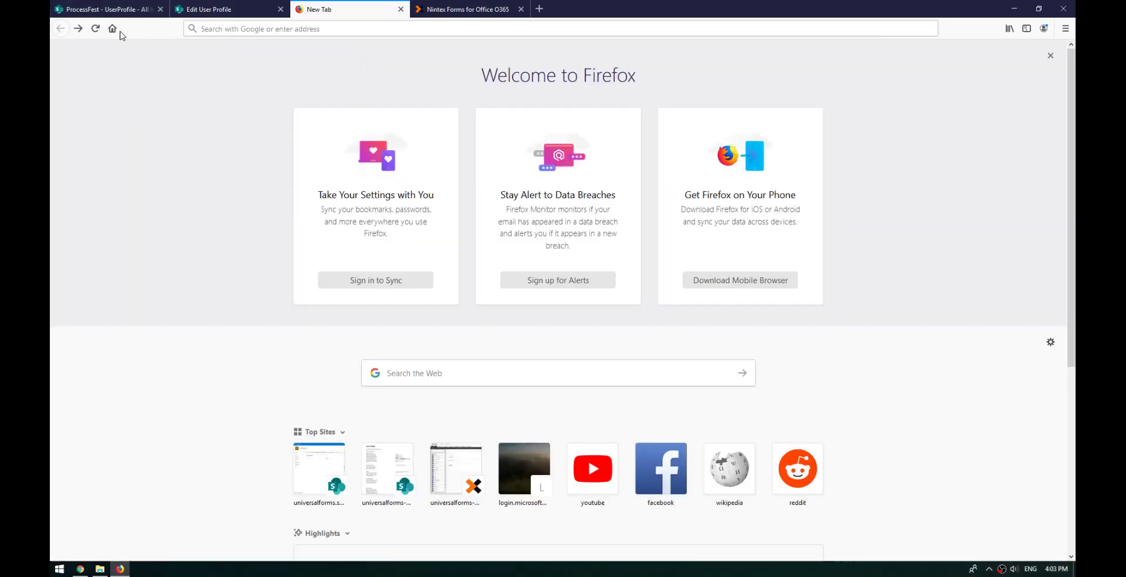
{"action": "left_click", "coordinate": [78, 28]}
Return to the SharePoint admin center and open the User profiles management page from the classic features.
{"action": "left_click", "coordinate": [207, 12]}
{"action": "left_click", "coordinate": [95, 28]}
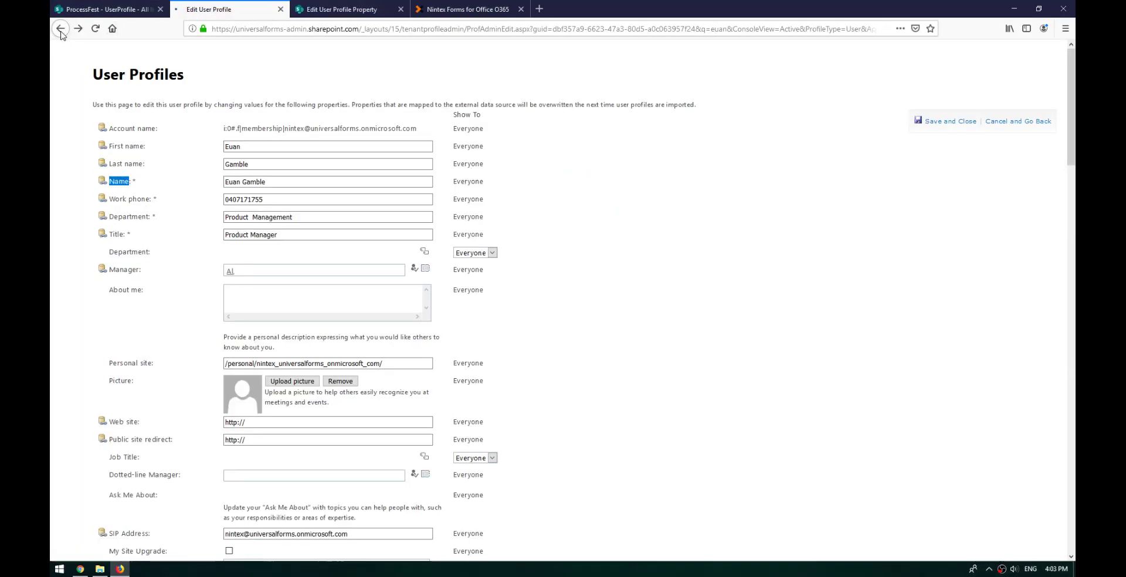
{"action": "left_click", "coordinate": [61, 30]}
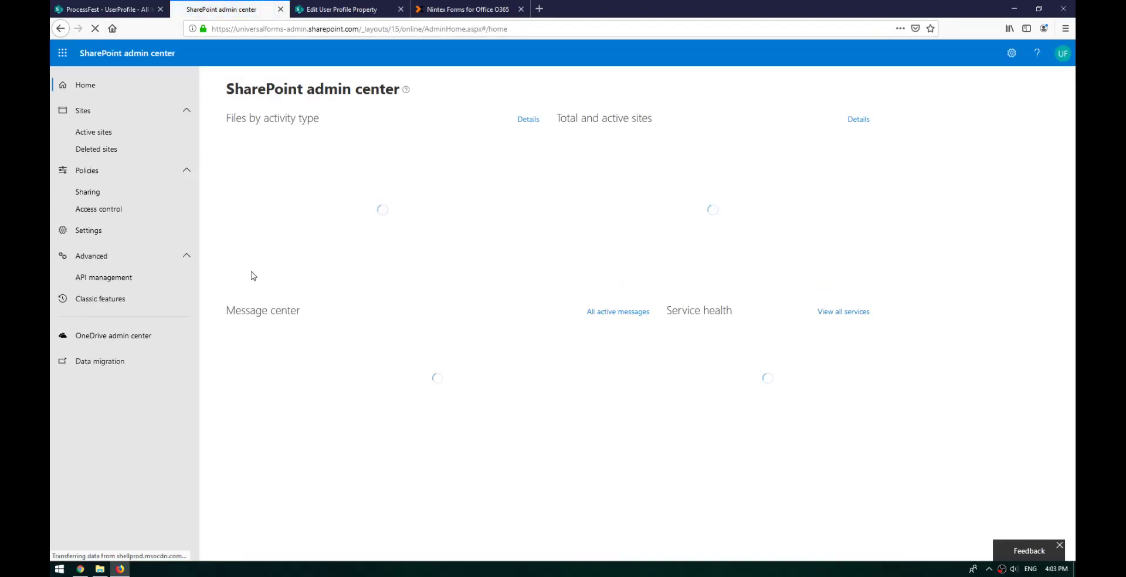
{"action": "left_click", "coordinate": [114, 300]}
{"action": "left_click", "coordinate": [434, 204]}
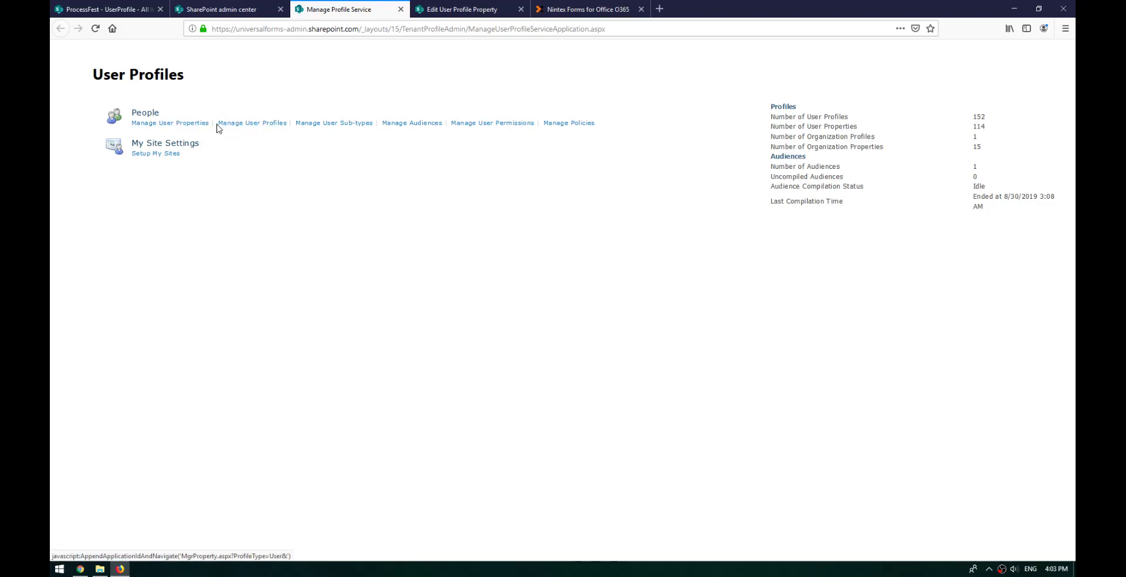
Close the SharePoint admin center page, review the Manager property's settings, and open Manage User Properties from the profile service page.
{"action": "left_click", "coordinate": [238, 12]}
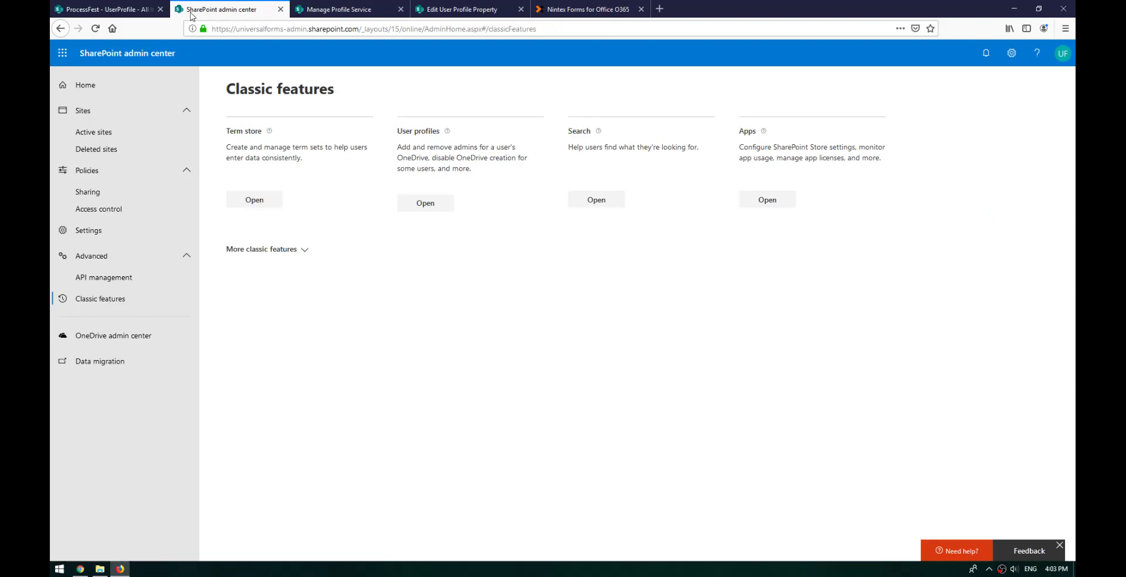
{"action": "left_click", "coordinate": [138, 10]}
{"action": "left_click", "coordinate": [247, 10]}
{"action": "left_click", "coordinate": [279, 9]}
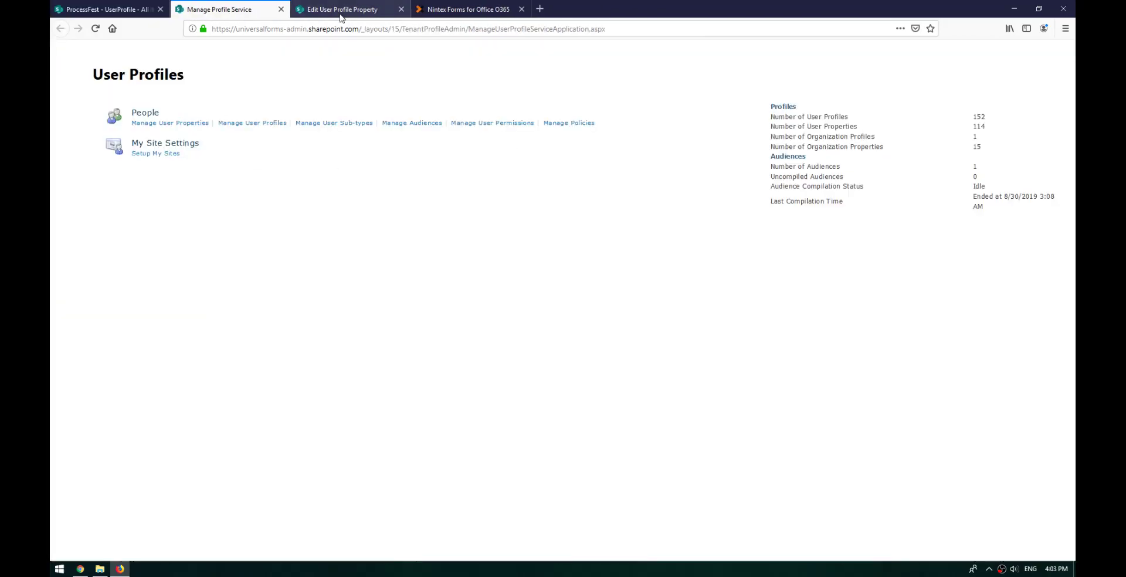
{"action": "left_click", "coordinate": [339, 12]}
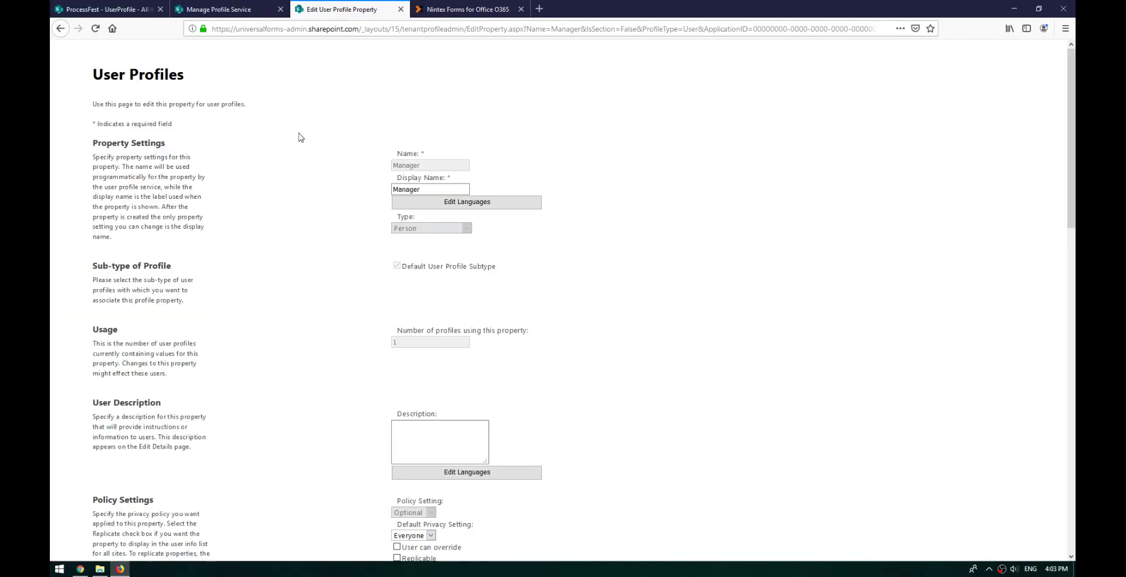
{"action": "left_click", "coordinate": [247, 12]}
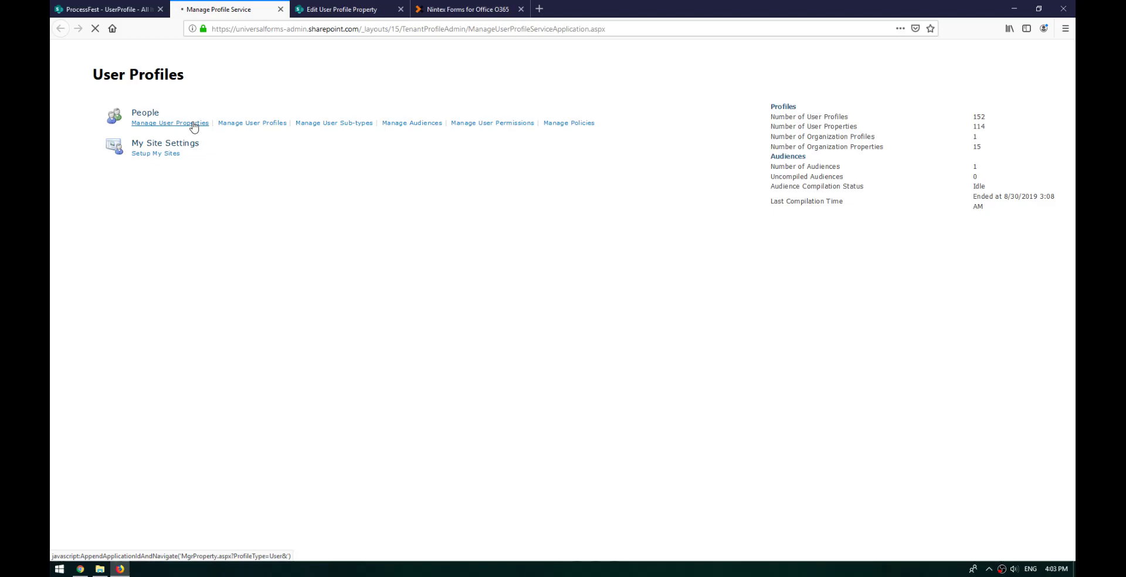
Complete the userProfileLookup formula with "Manager" as the property name and create the Manager variable.
{"action": "left_click", "coordinate": [449, 10]}
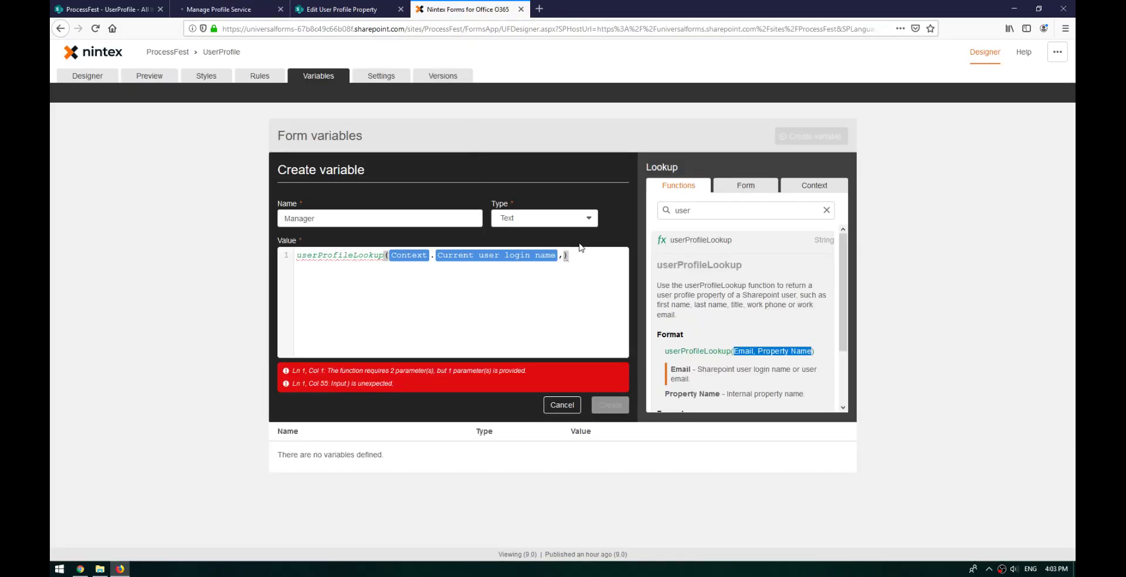
{"action": "type", "text": "\""}
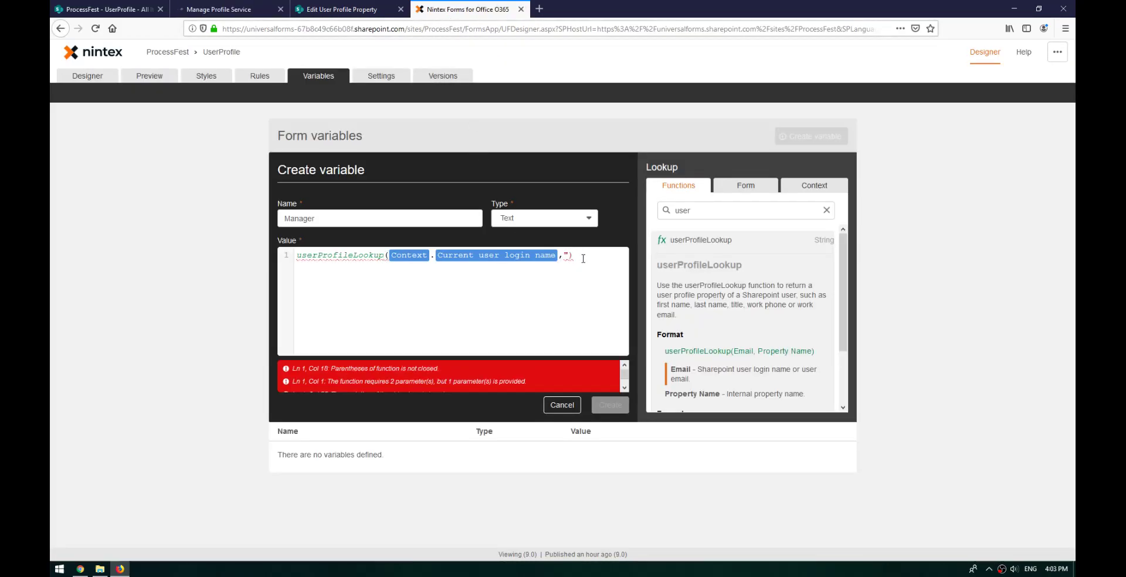
{"action": "left_click", "coordinate": [337, 10]}
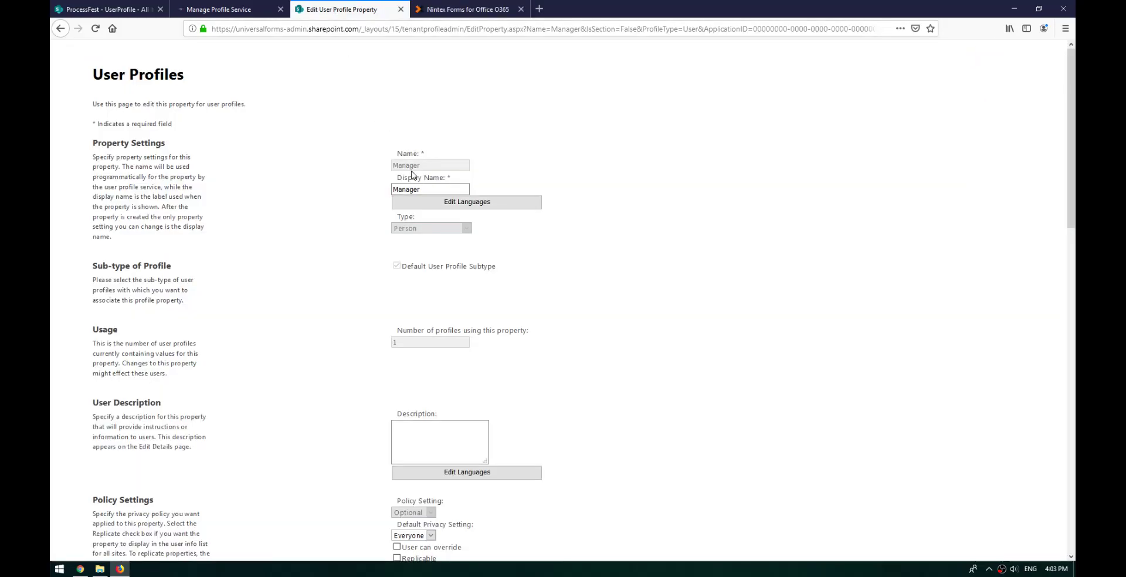
{"action": "left_click", "coordinate": [464, 10]}
{"action": "type", "text": "Manage"}
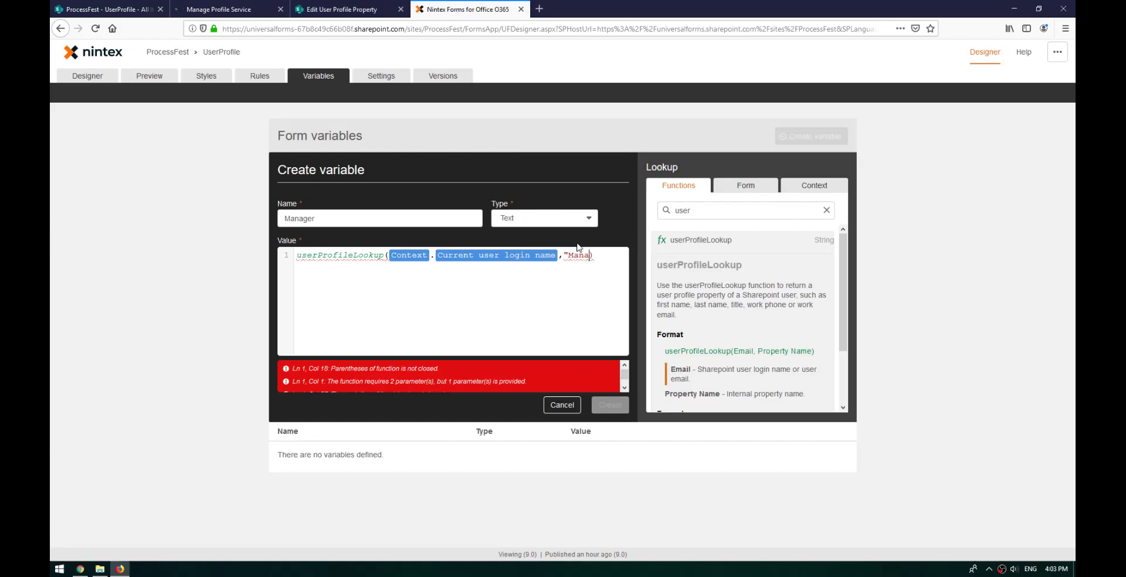
{"action": "type", "text": "r\""}
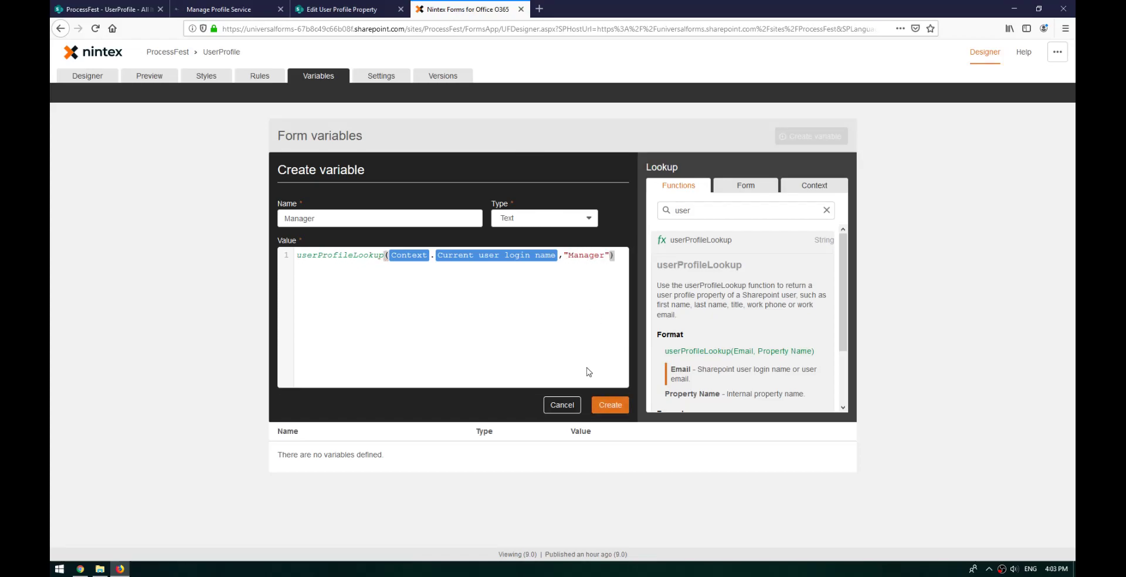
{"action": "left_click", "coordinate": [609, 405]}
{"action": "left_click", "coordinate": [228, 11]}
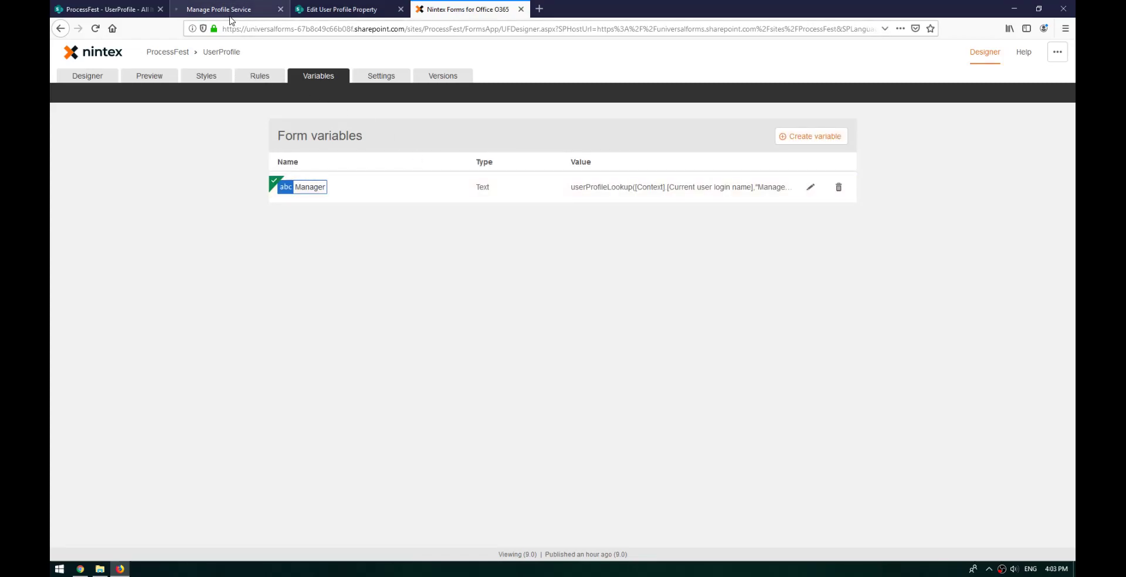
{"action": "left_click", "coordinate": [333, 12]}
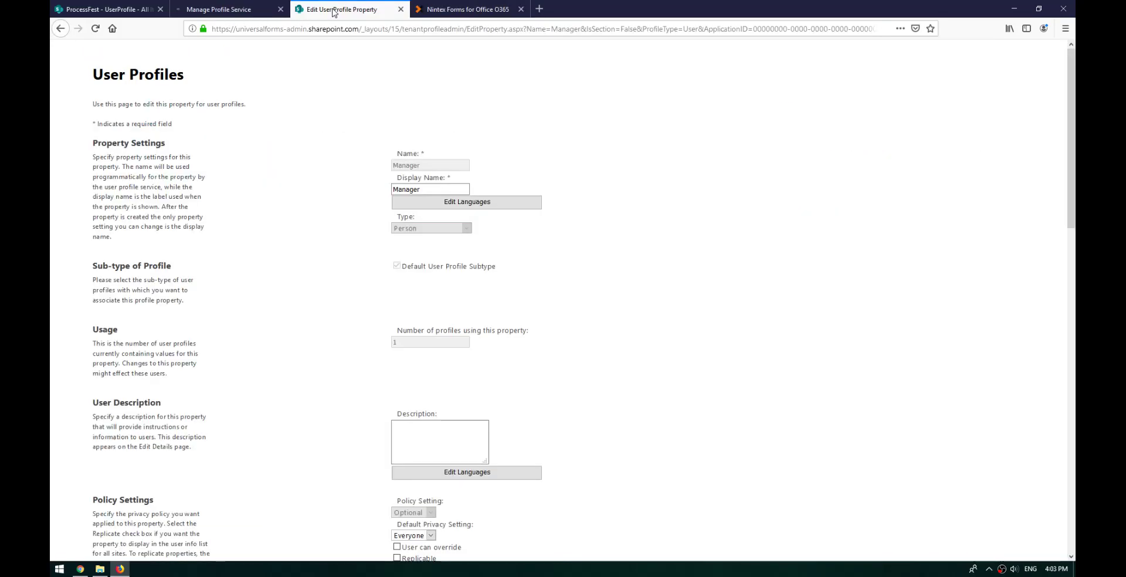
{"action": "left_click", "coordinate": [437, 11]}
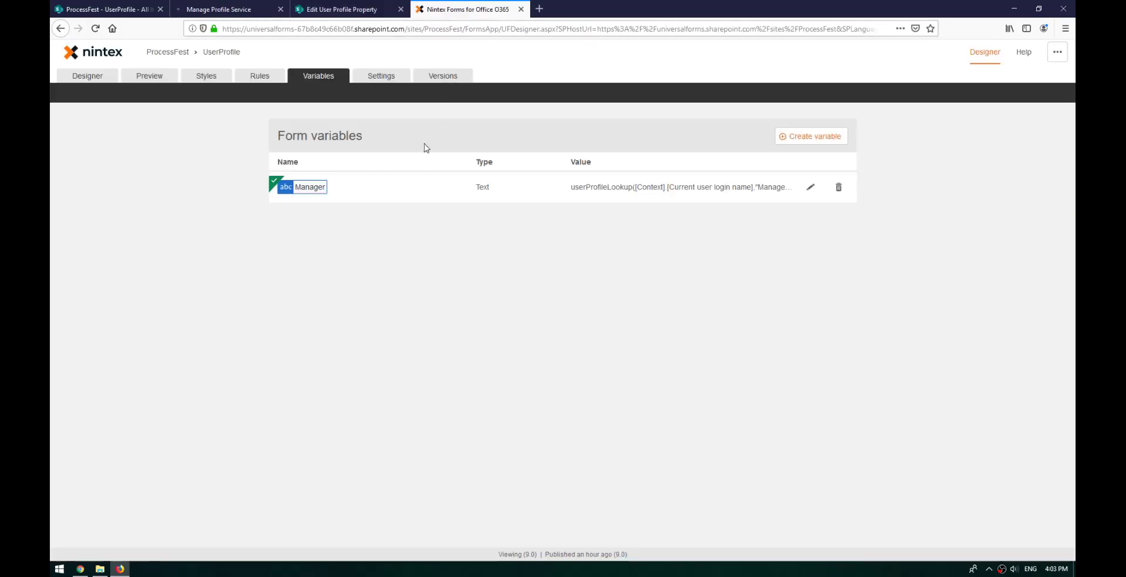
Add a Label control below People picker 2 in the form designer and insert the Manager form variable as its text.
{"action": "left_click", "coordinate": [108, 81]}
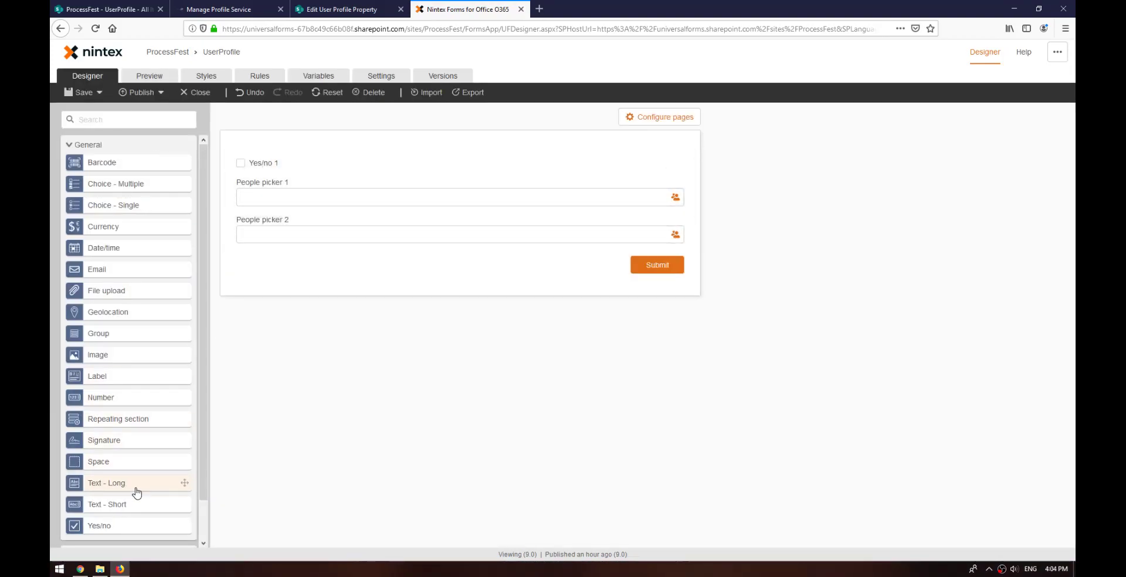
{"action": "left_click_drag", "start_coordinate": [120, 375], "coordinate": [395, 255]}
{"action": "left_click", "coordinate": [410, 263]}
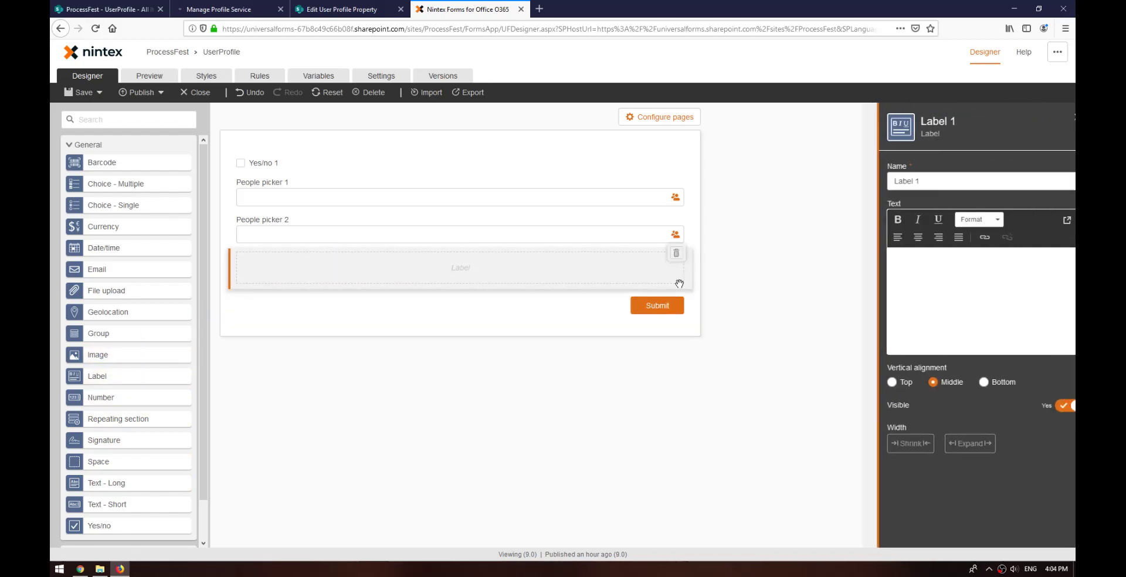
{"action": "left_click", "coordinate": [1050, 204]}
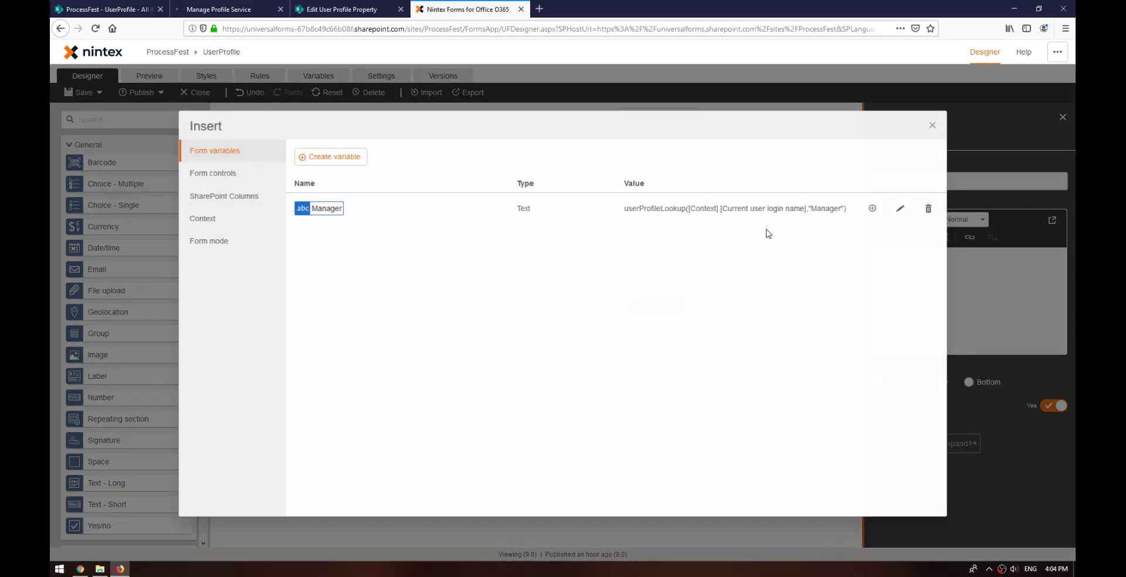
{"action": "left_click", "coordinate": [872, 208]}
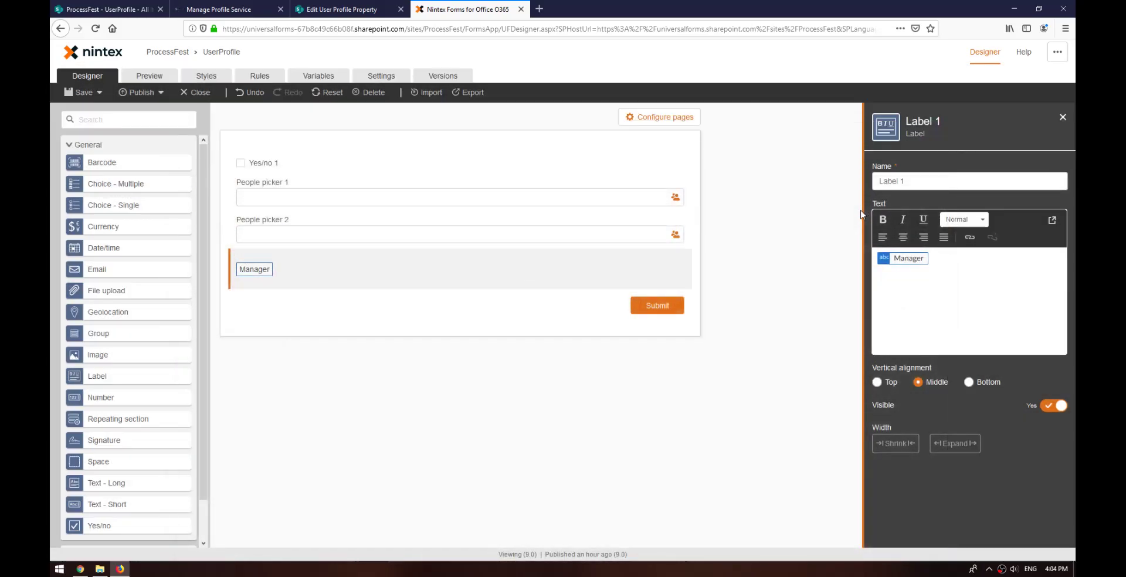
Publish the form and open a new item form from the UserProfile list.
{"action": "left_click", "coordinate": [147, 95]}
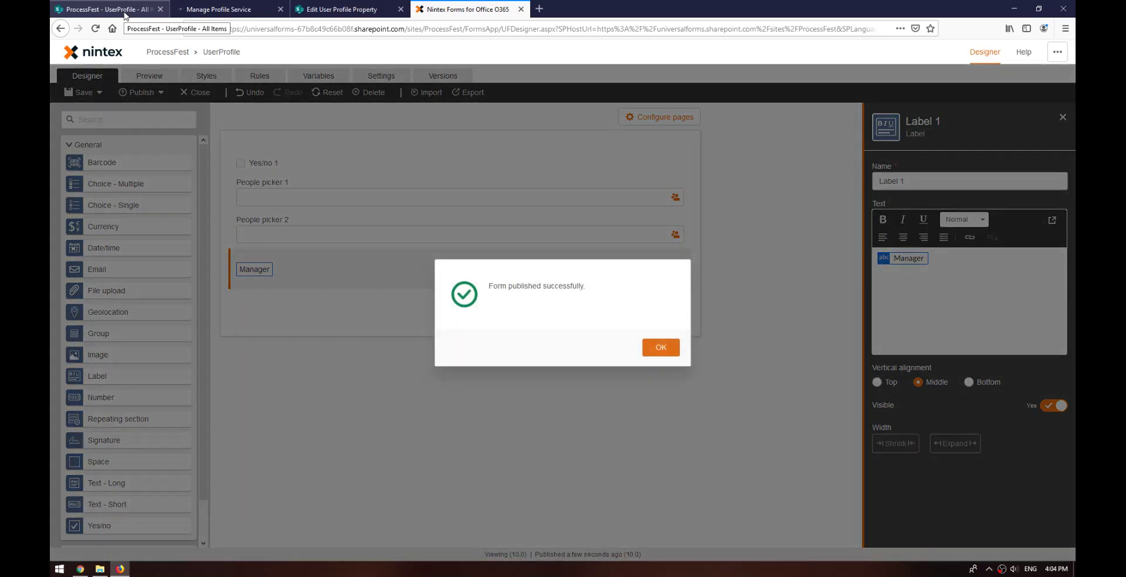
{"action": "left_click", "coordinate": [652, 347]}
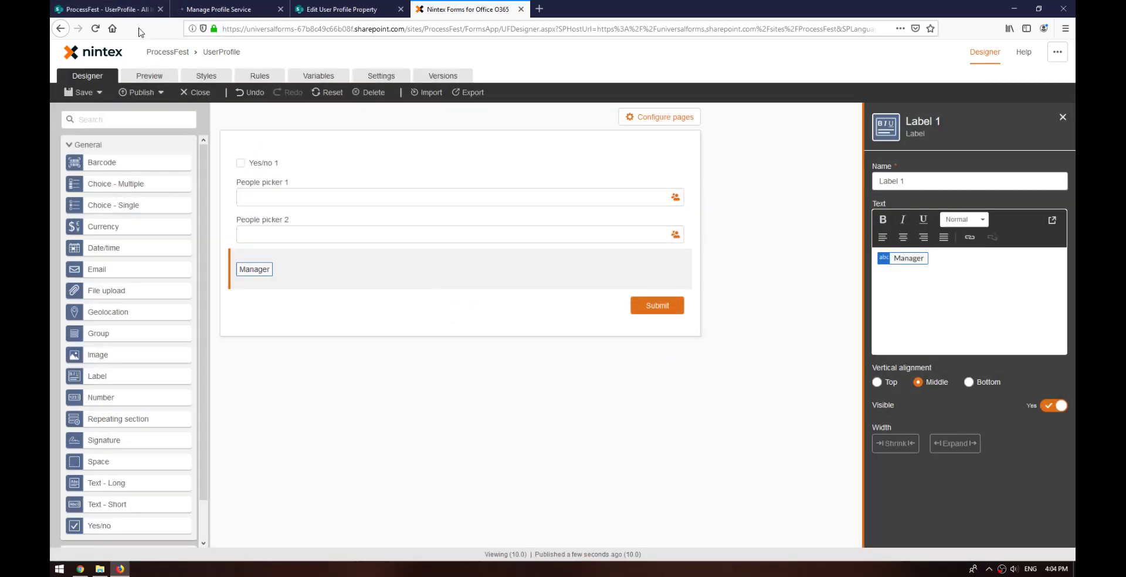
{"action": "left_click", "coordinate": [105, 9]}
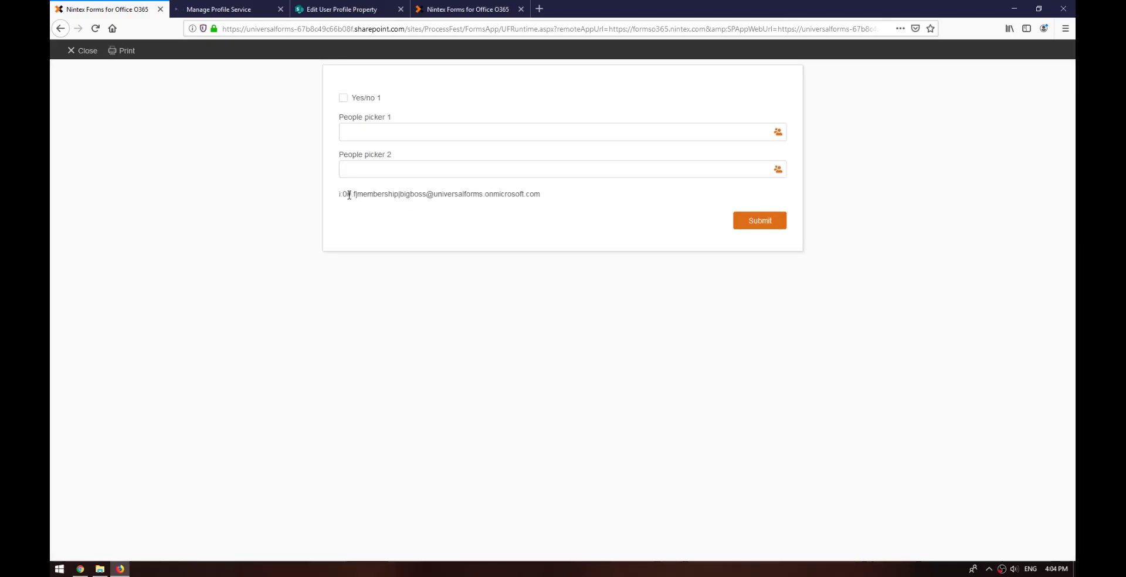
Examine the manager value that the label displays below People picker 2 on the opened form.
{"action": "left_click_drag", "start_coordinate": [339, 194], "coordinate": [540, 201]}
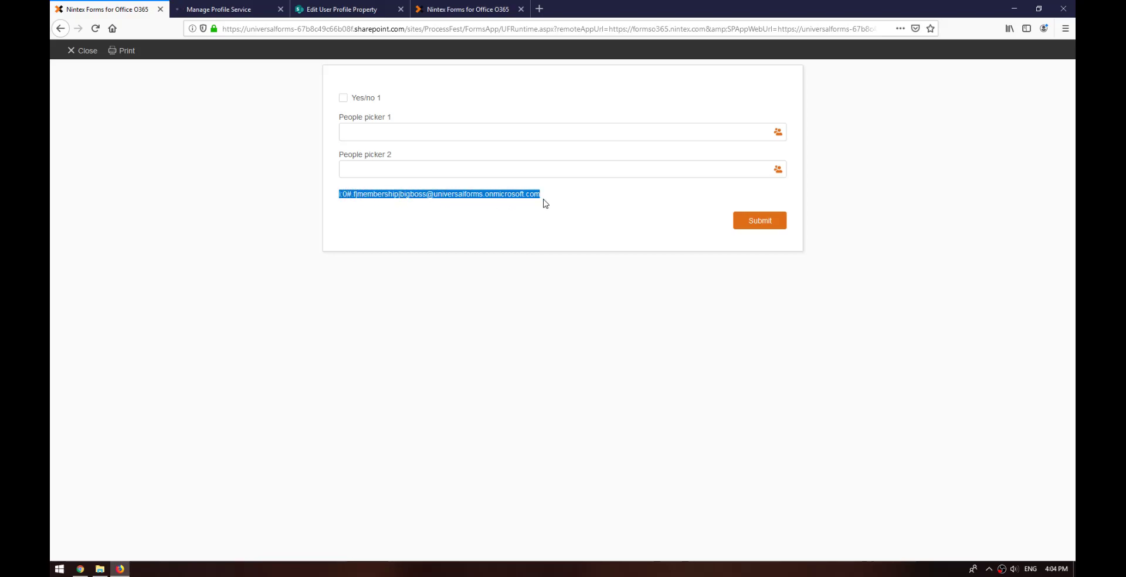
{"action": "left_click", "coordinate": [399, 194]}
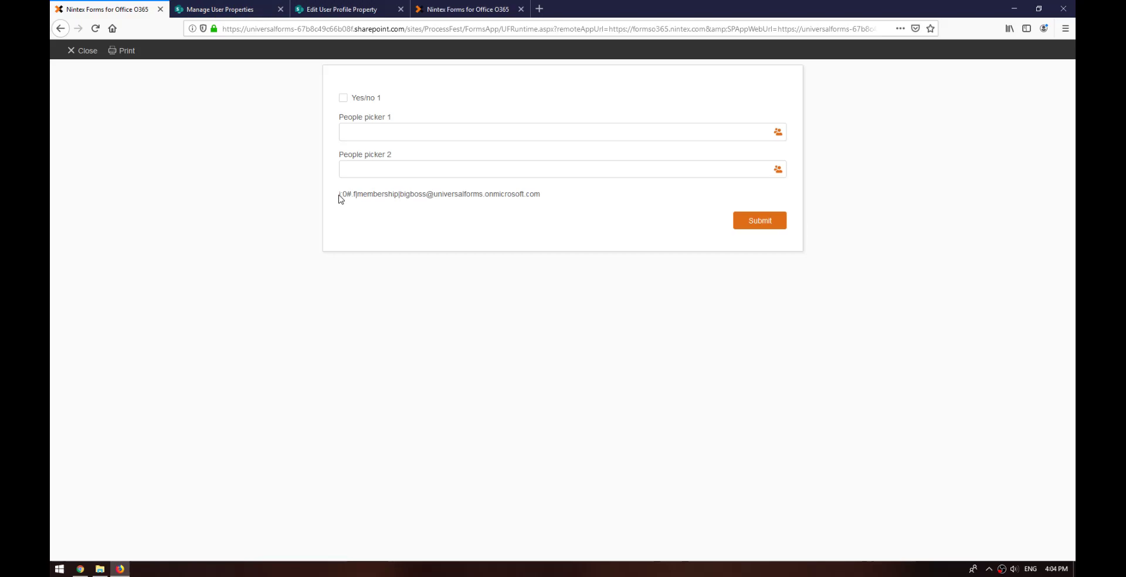
{"action": "left_click_drag", "start_coordinate": [339, 195], "coordinate": [556, 216]}
{"action": "left_click", "coordinate": [552, 210]}
Open the Work phone property for editing from the Manage User Properties page.
{"action": "left_click", "coordinate": [246, 10]}
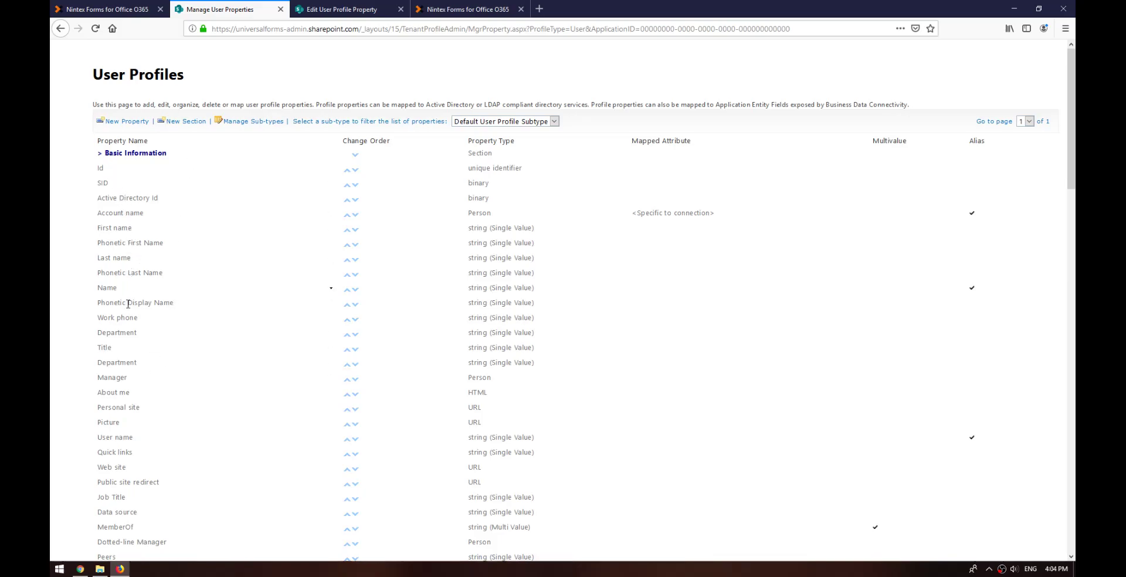
{"action": "left_click", "coordinate": [331, 319]}
{"action": "left_click", "coordinate": [326, 334]}
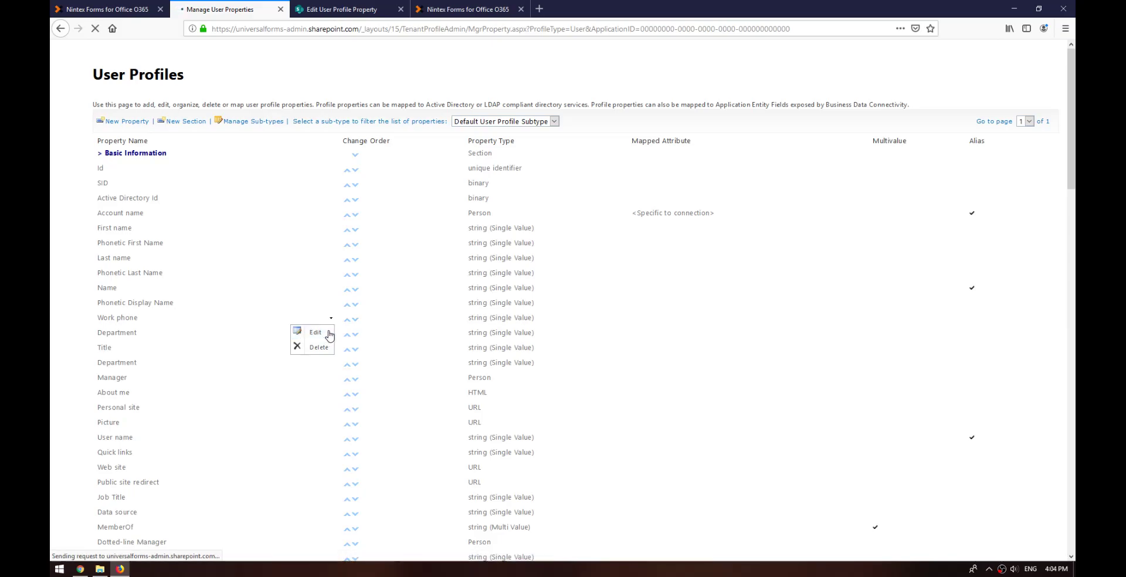
Recheck the label value on the published form and compare the internal names of the Manager and Work phone properties.
{"action": "left_click", "coordinate": [339, 11]}
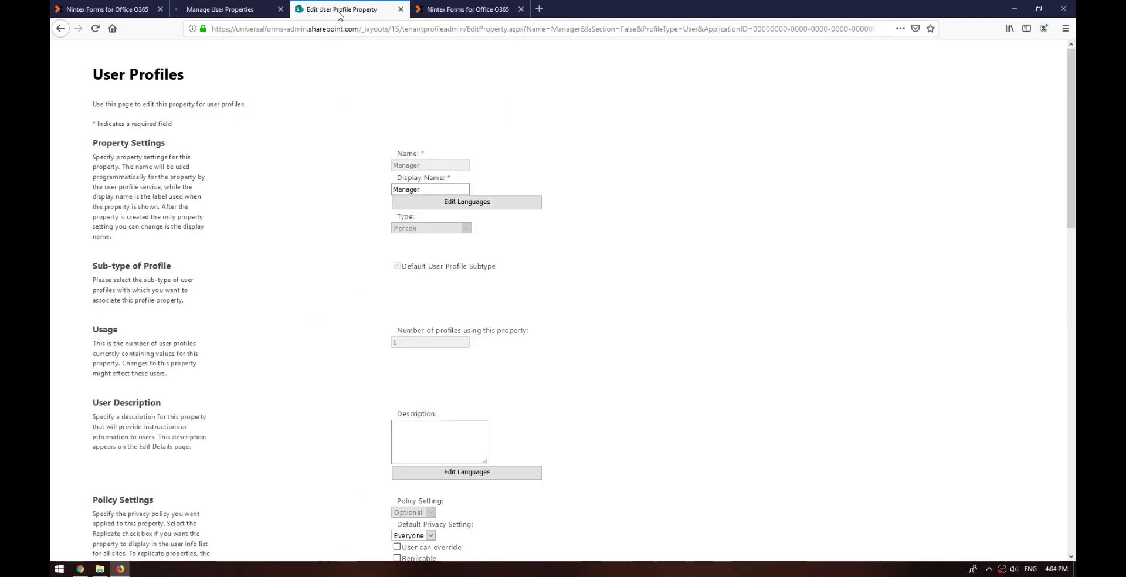
{"action": "left_click", "coordinate": [458, 10]}
{"action": "left_click", "coordinate": [135, 11]}
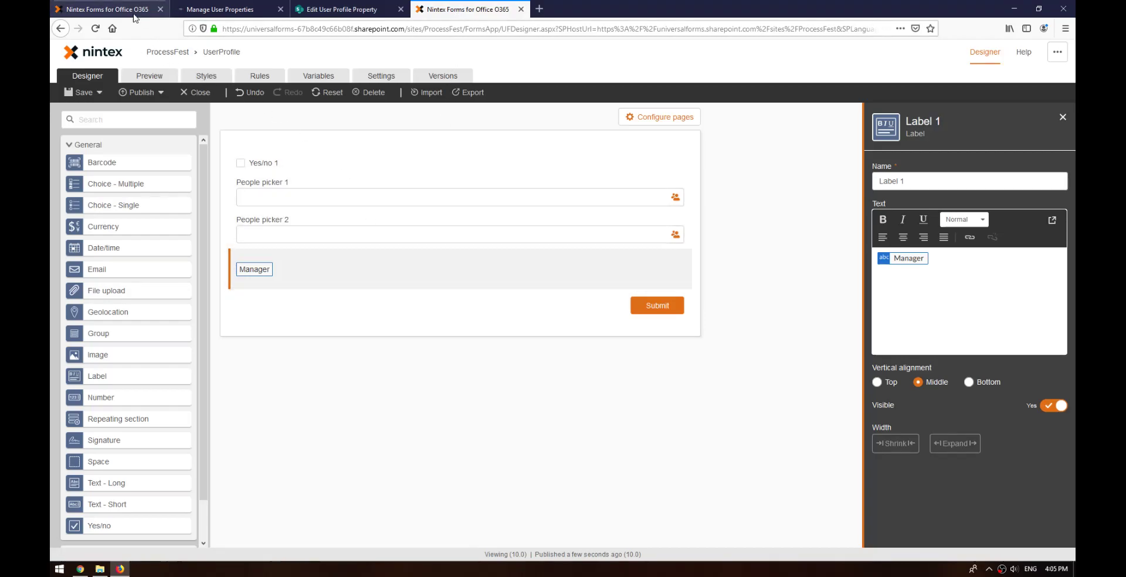
{"action": "left_click_drag", "start_coordinate": [542, 197], "coordinate": [339, 198]}
{"action": "left_click", "coordinate": [339, 10]}
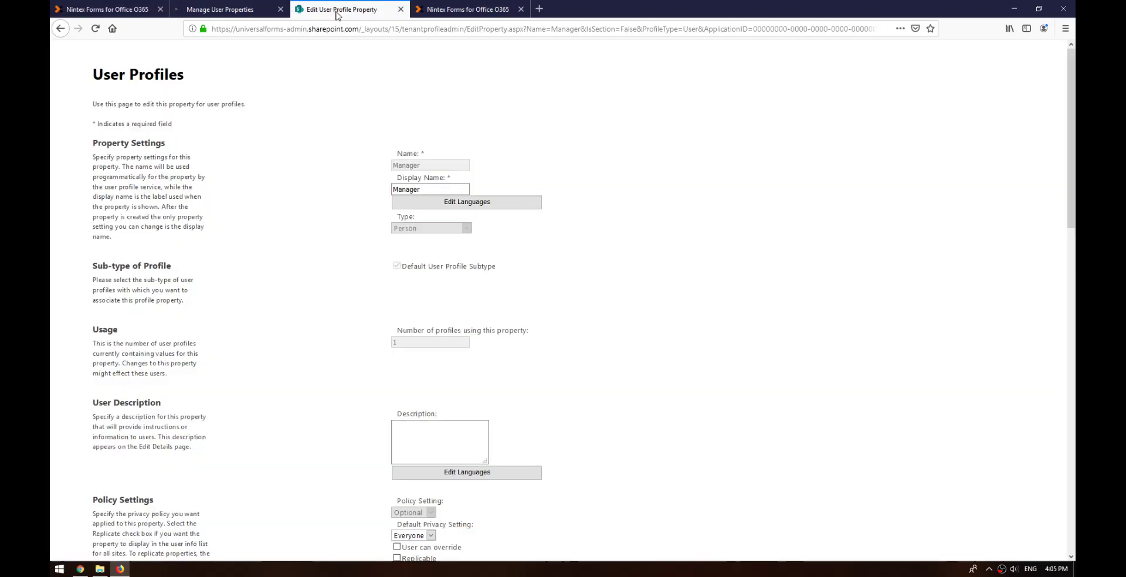
{"action": "left_click", "coordinate": [235, 11]}
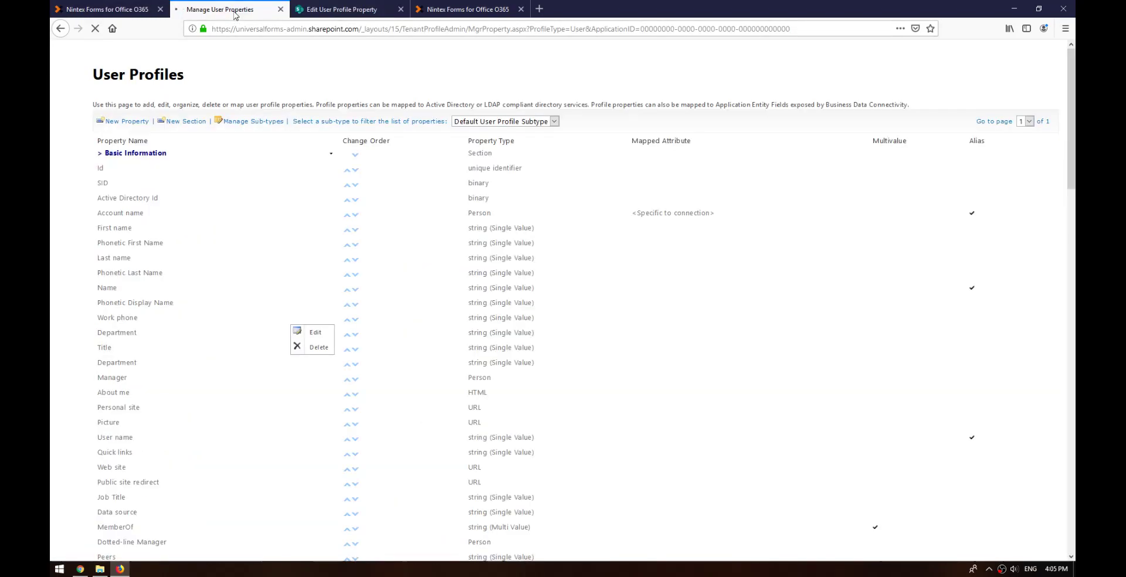
{"action": "left_click", "coordinate": [335, 13]}
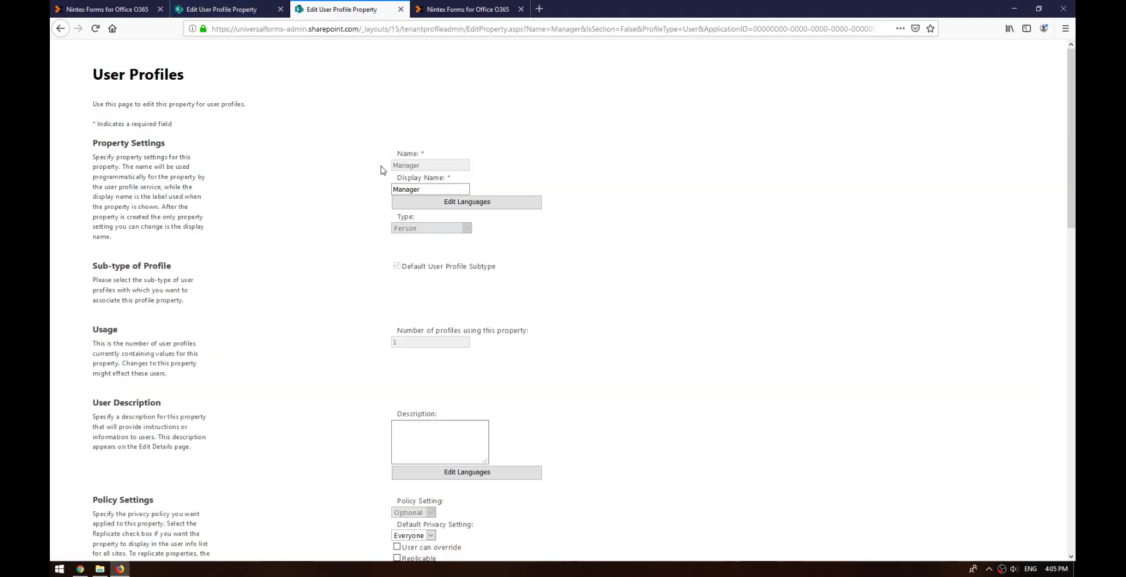
{"action": "left_click", "coordinate": [257, 14]}
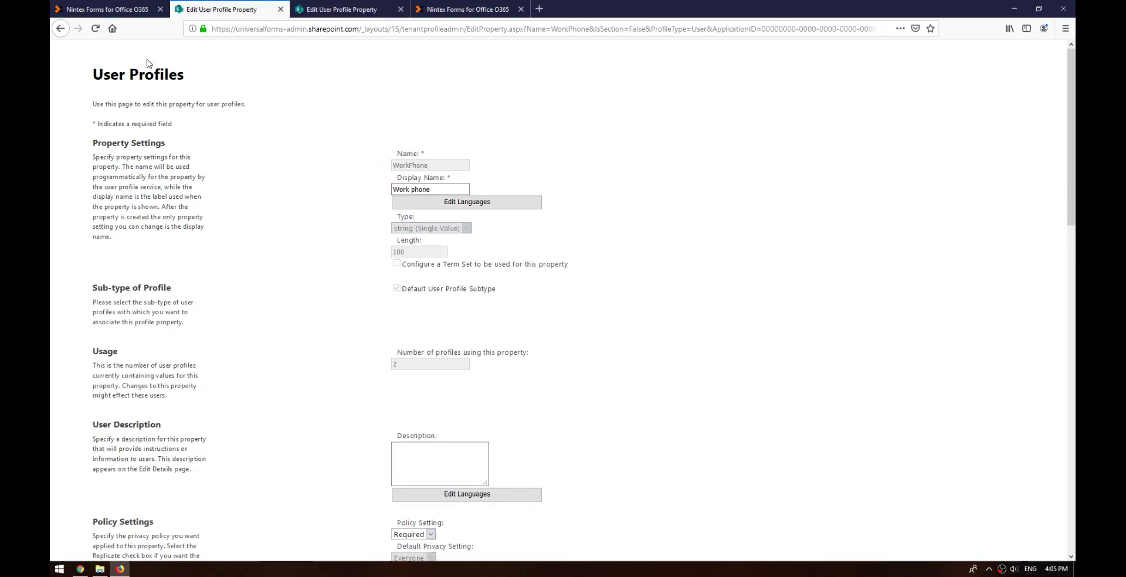
Find the current user's profile by first name in Manage User Profiles and open it for editing.
{"action": "left_click", "coordinate": [68, 28]}
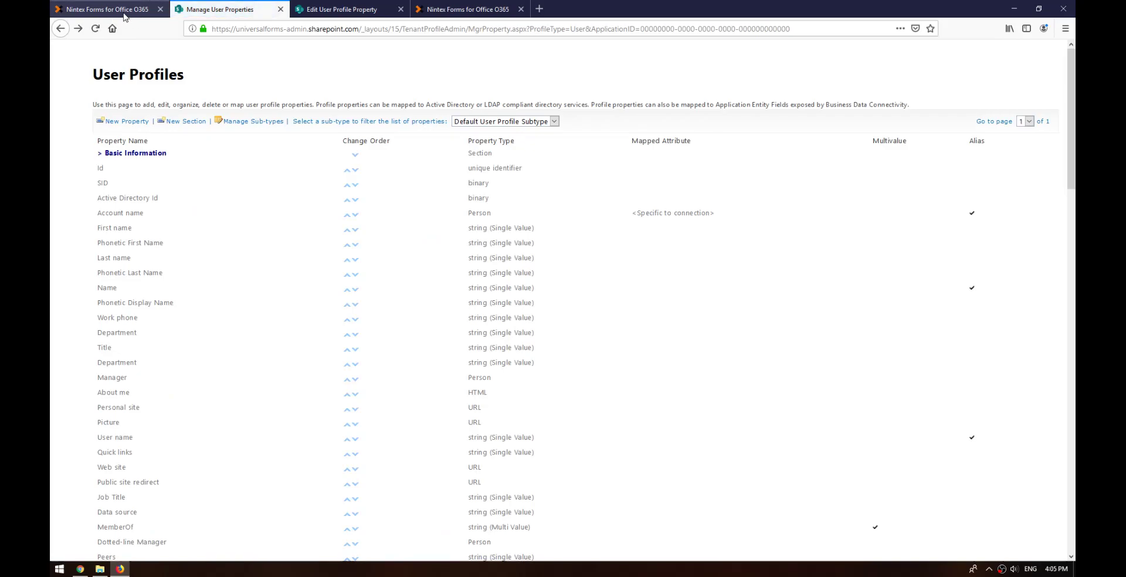
{"action": "left_click", "coordinate": [64, 29]}
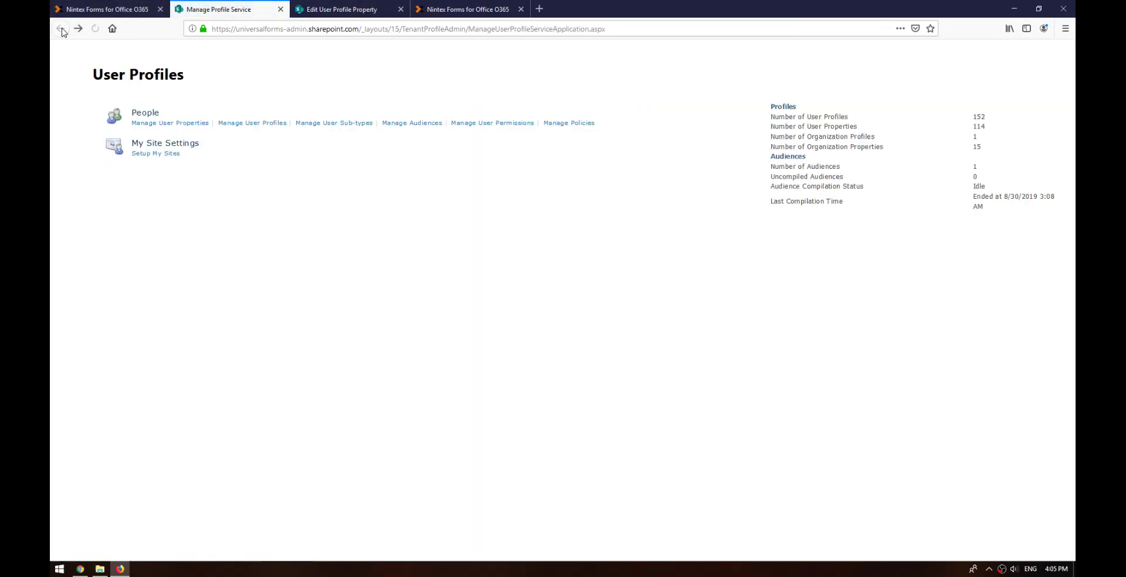
{"action": "left_click", "coordinate": [246, 128]}
{"action": "left_click", "coordinate": [197, 144]}
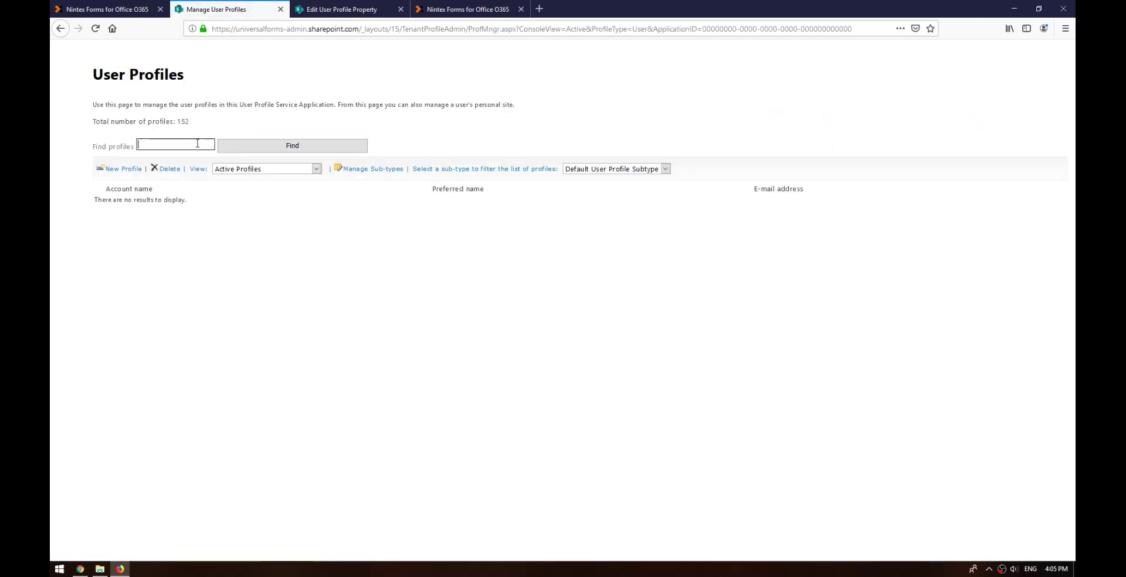
{"action": "key", "text": "Return"}
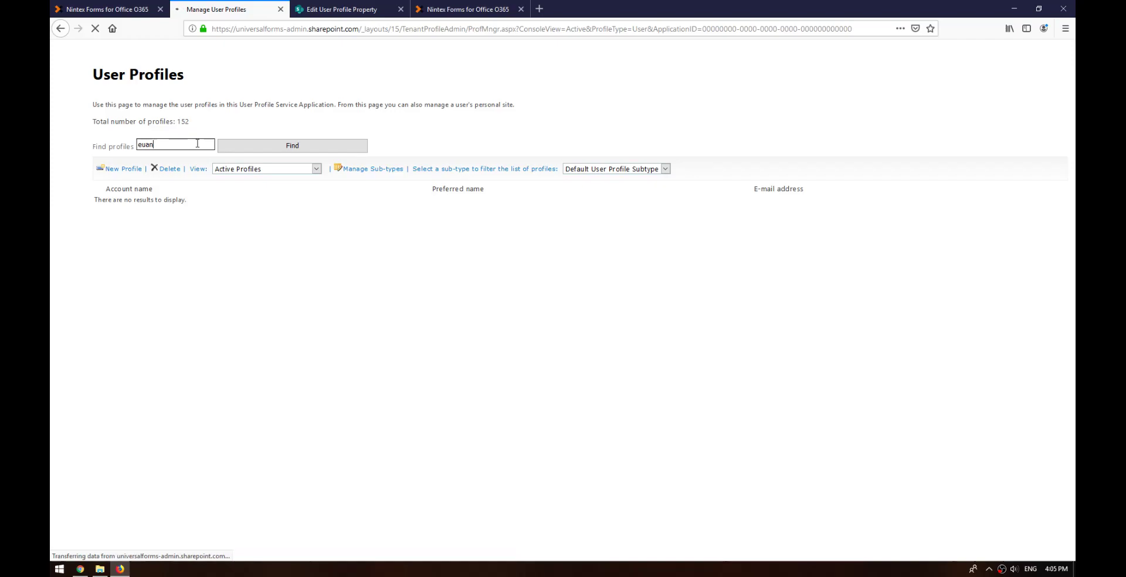
{"action": "left_click", "coordinate": [428, 204]}
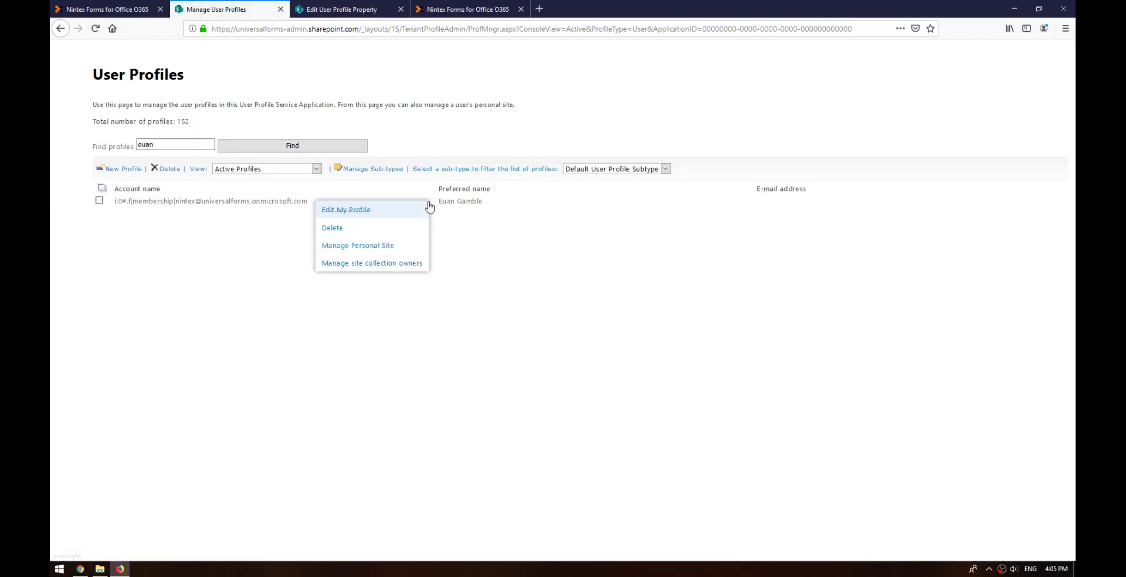
{"action": "left_click", "coordinate": [373, 214]}
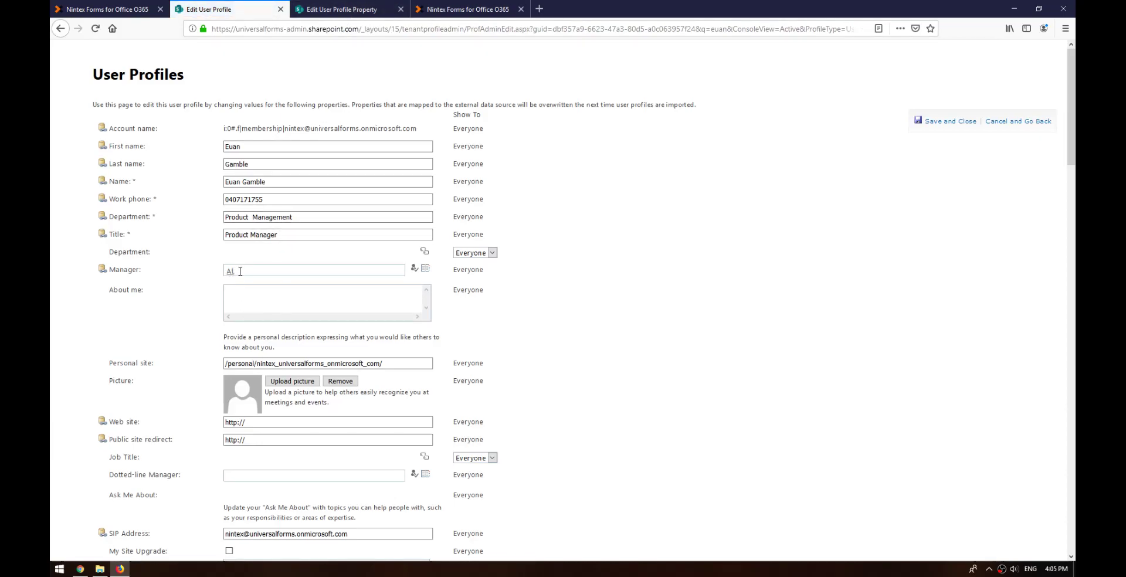
Review the profile's Account name and Manager fields alongside the form's Manager label and the Manager property settings.
{"action": "type", "text": "l"}
{"action": "left_click_drag", "start_coordinate": [224, 128], "coordinate": [419, 129]}
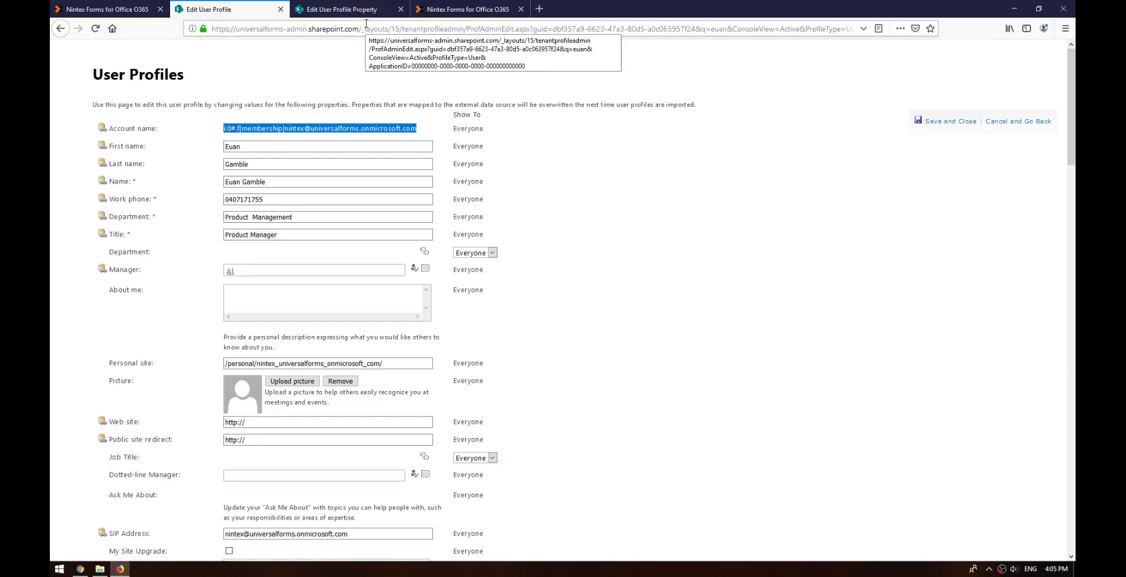
{"action": "left_click", "coordinate": [442, 10]}
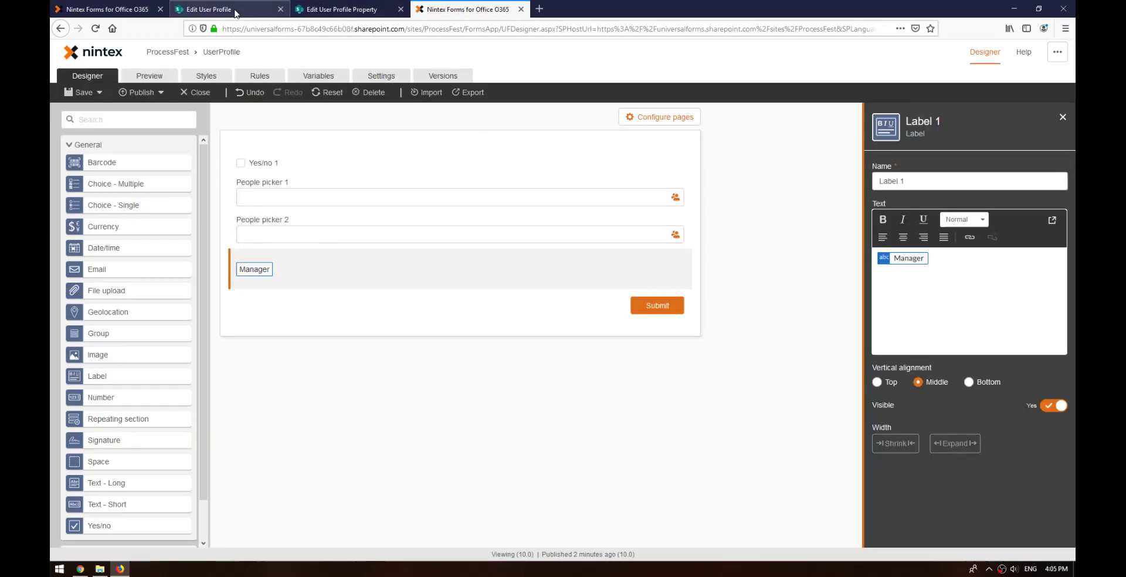
{"action": "left_click", "coordinate": [235, 12]}
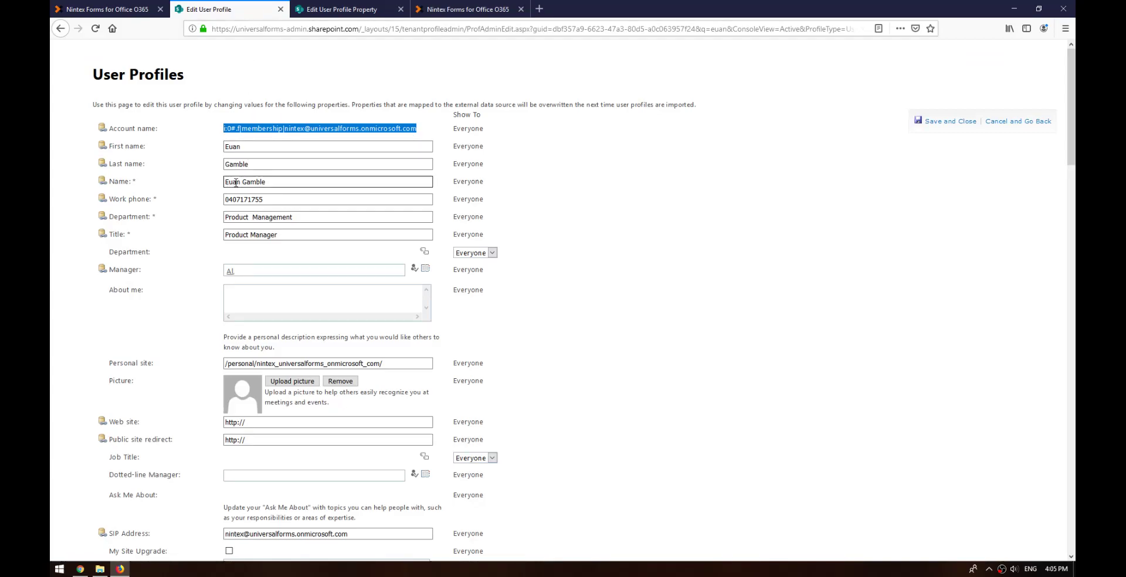
{"action": "left_click", "coordinate": [340, 10]}
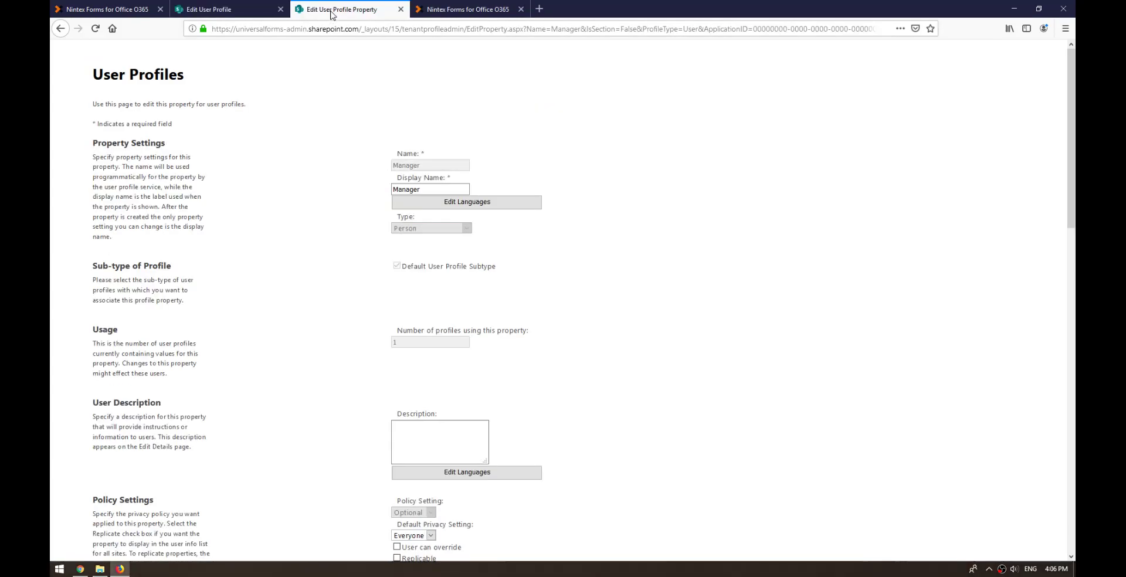
Close the Manager property page, return to Manage User Properties, and open the Name property for editing.
{"action": "left_click", "coordinate": [61, 29]}
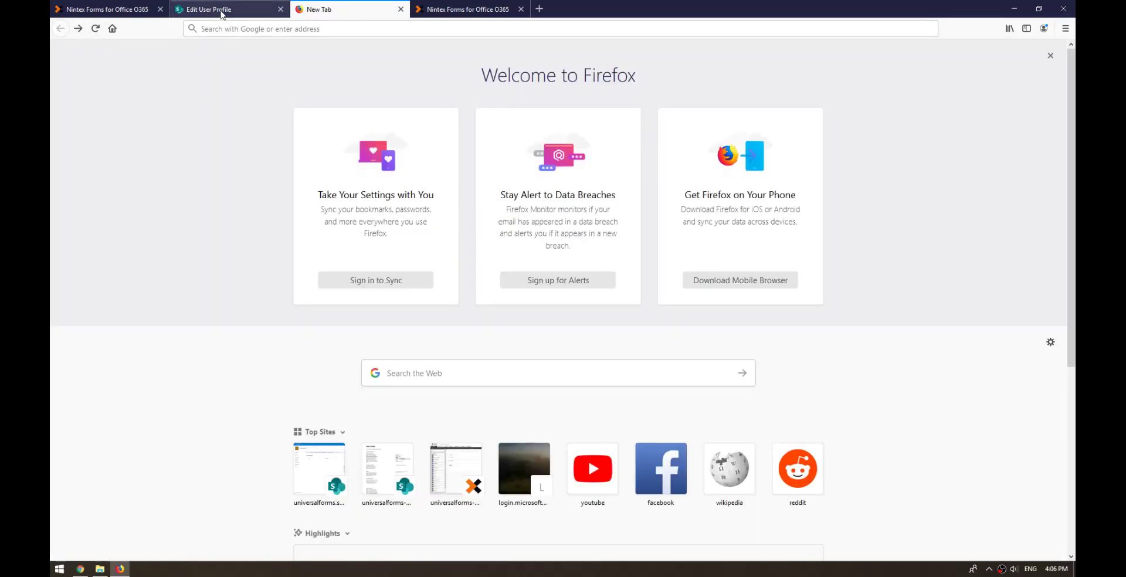
{"action": "left_click", "coordinate": [400, 10]}
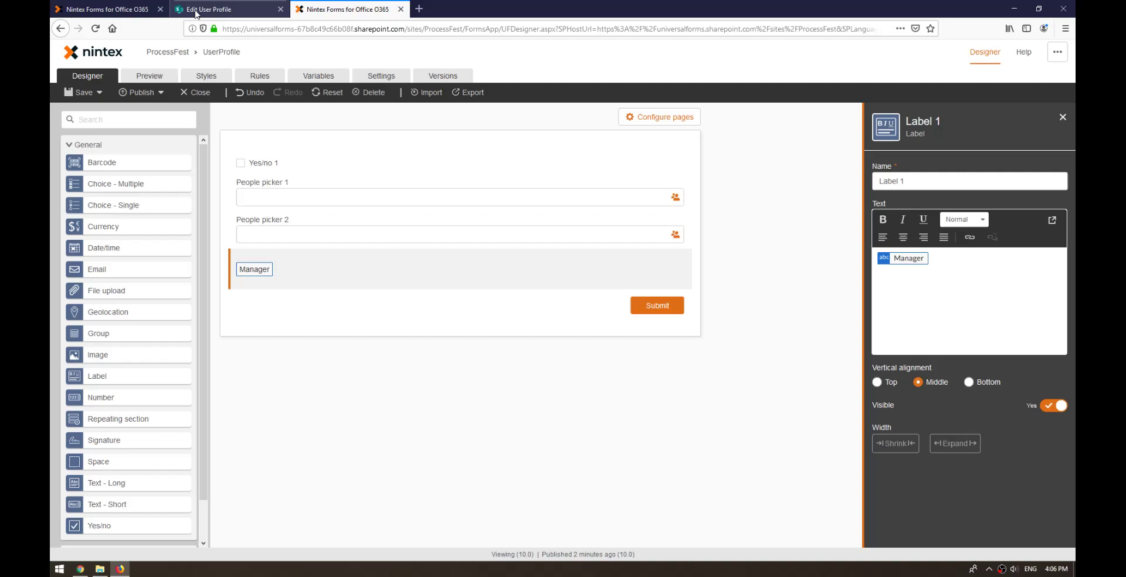
{"action": "left_click", "coordinate": [211, 10]}
{"action": "left_click", "coordinate": [62, 29]}
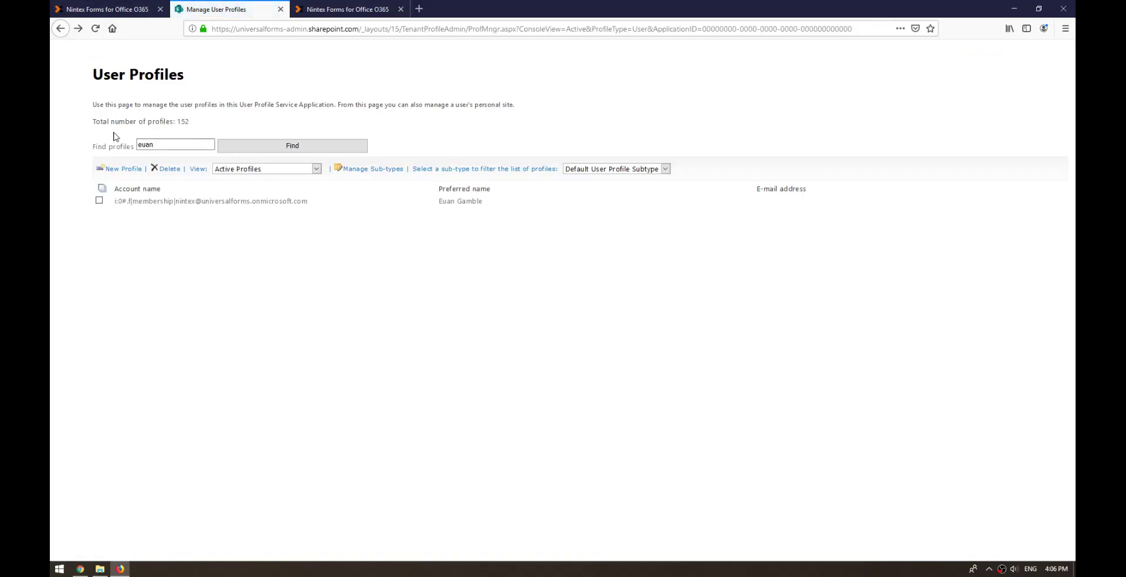
{"action": "left_click", "coordinate": [63, 30]}
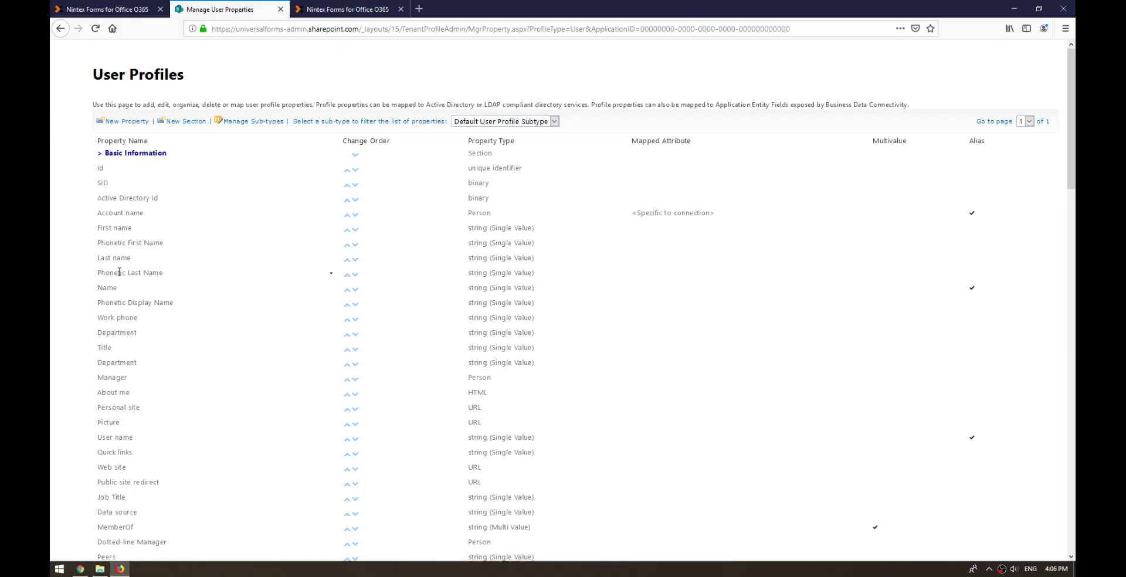
{"action": "left_click", "coordinate": [331, 288]}
{"action": "left_click", "coordinate": [326, 304]}
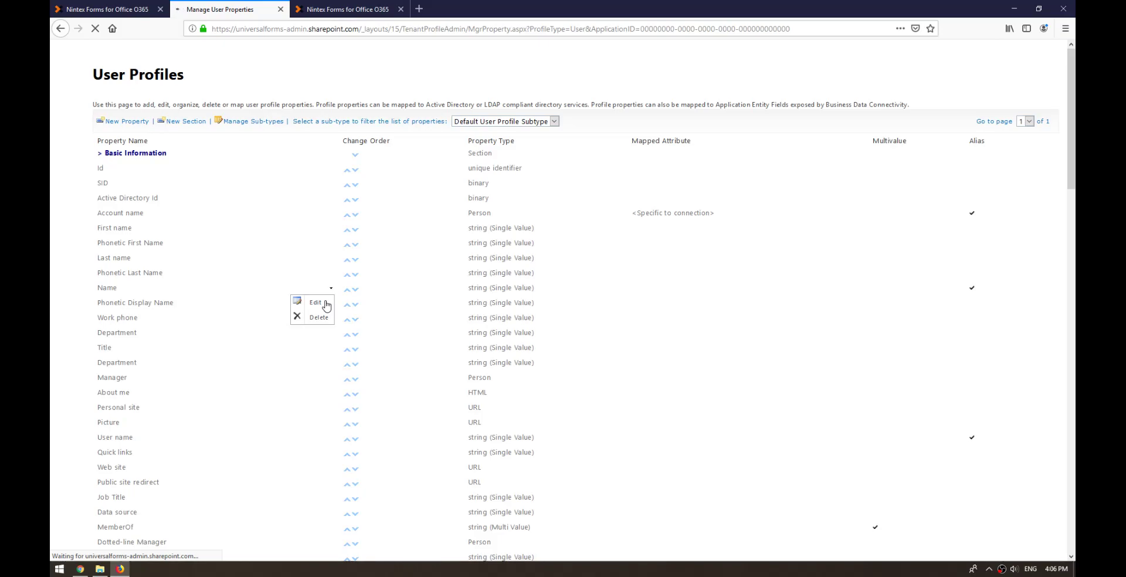
Edit the form's Manager variable and start an outer userProfileLookup( on a new line before the existing manager lookup.
{"action": "left_click", "coordinate": [350, 11]}
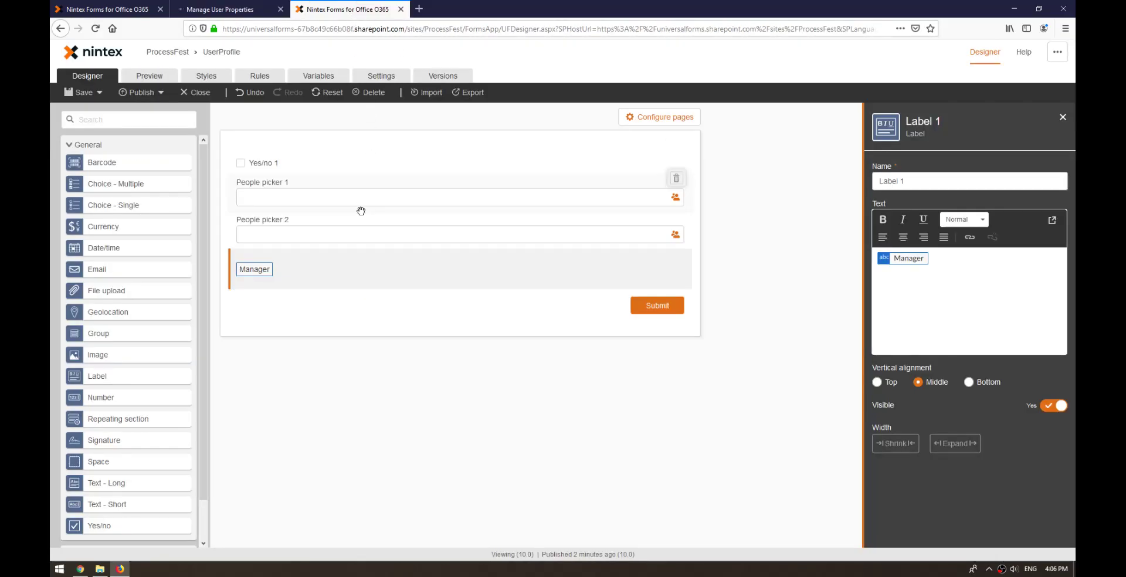
{"action": "left_click", "coordinate": [318, 76]}
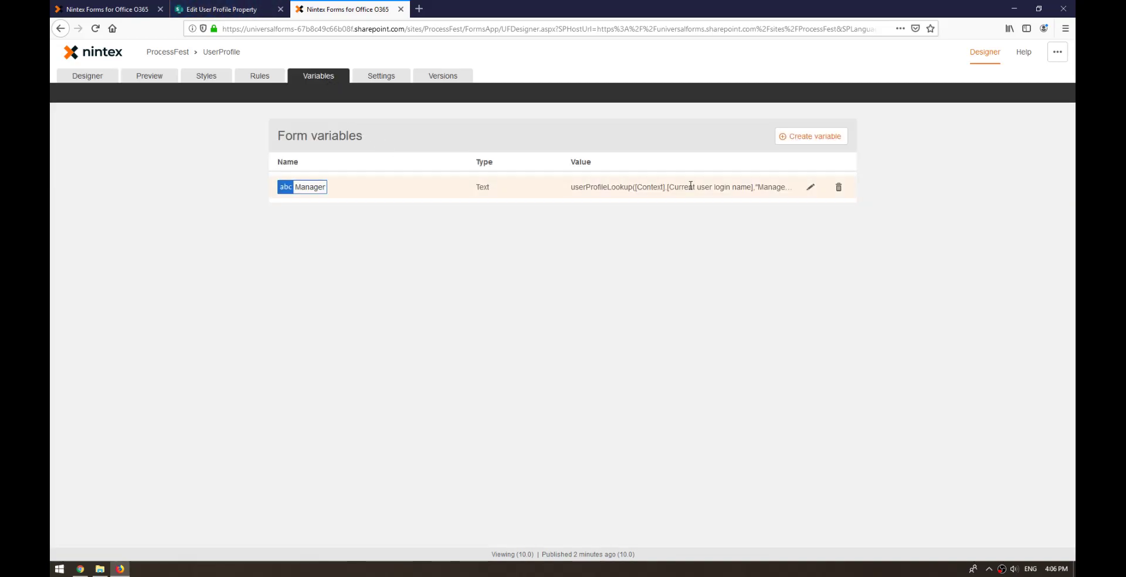
{"action": "left_click", "coordinate": [808, 197]}
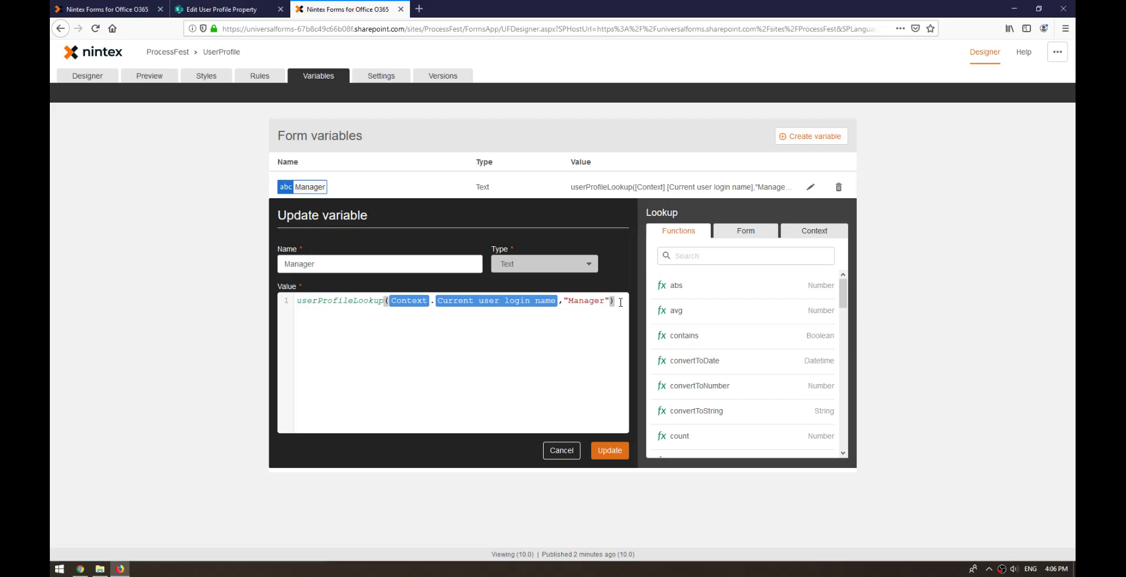
{"action": "key", "text": "Home"}
{"action": "key", "text": "Return"}
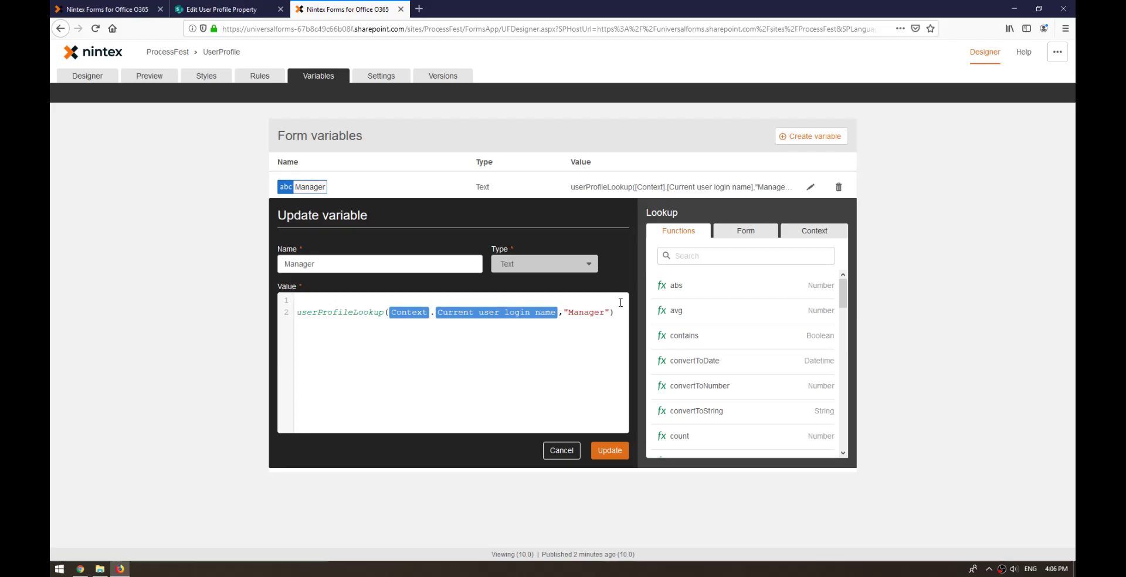
{"action": "type", "text": "us"}
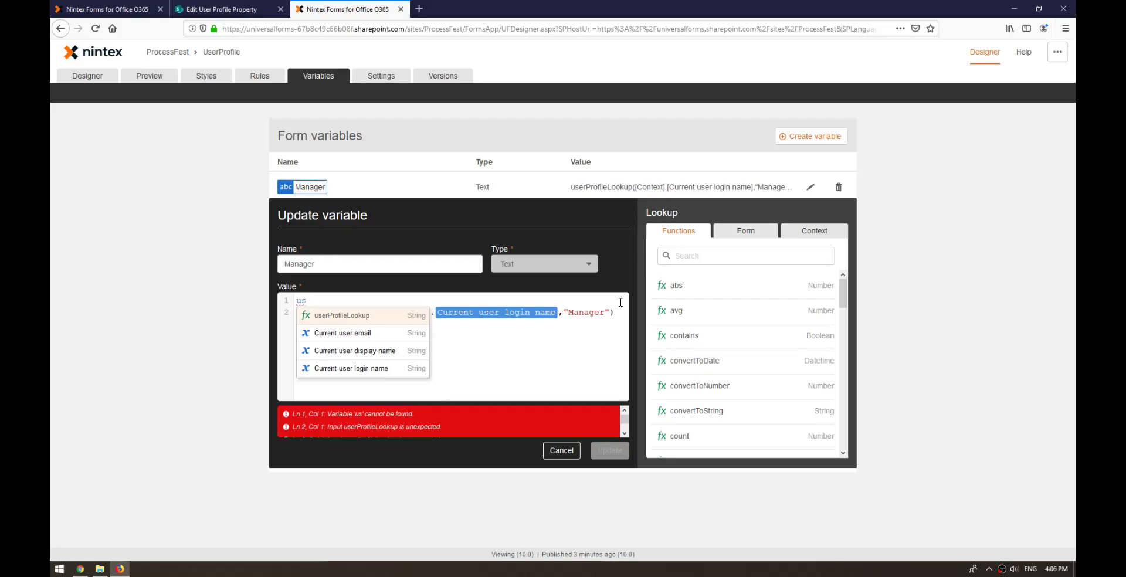
{"action": "key", "text": "Return"}
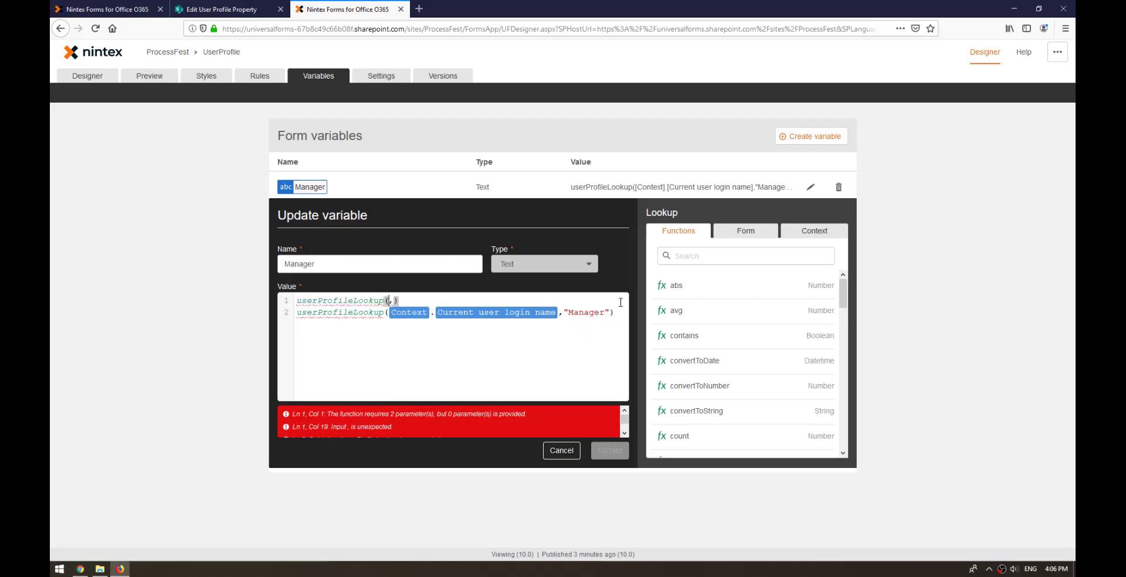
{"action": "key", "text": "Delete"}
{"action": "key", "text": "Delete"}
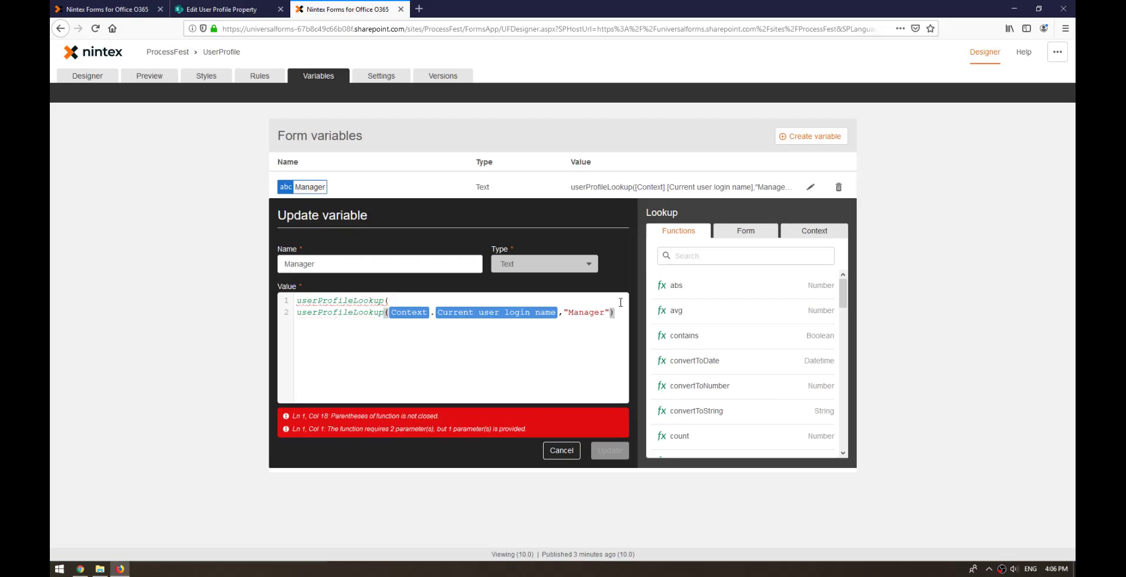
Complete the outer lookup with "PreferredName" as its second parameter, checking the internal name on the Name property page.
{"action": "type", "text": ","}
{"action": "type", "text": "\""}
{"action": "left_click", "coordinate": [232, 9]}
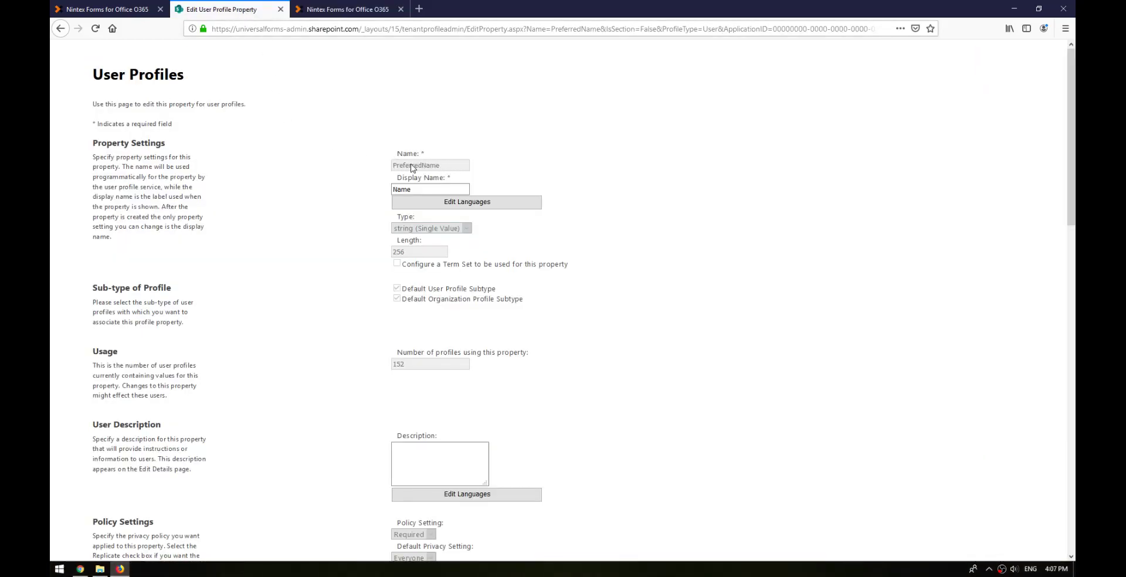
{"action": "left_click", "coordinate": [346, 9]}
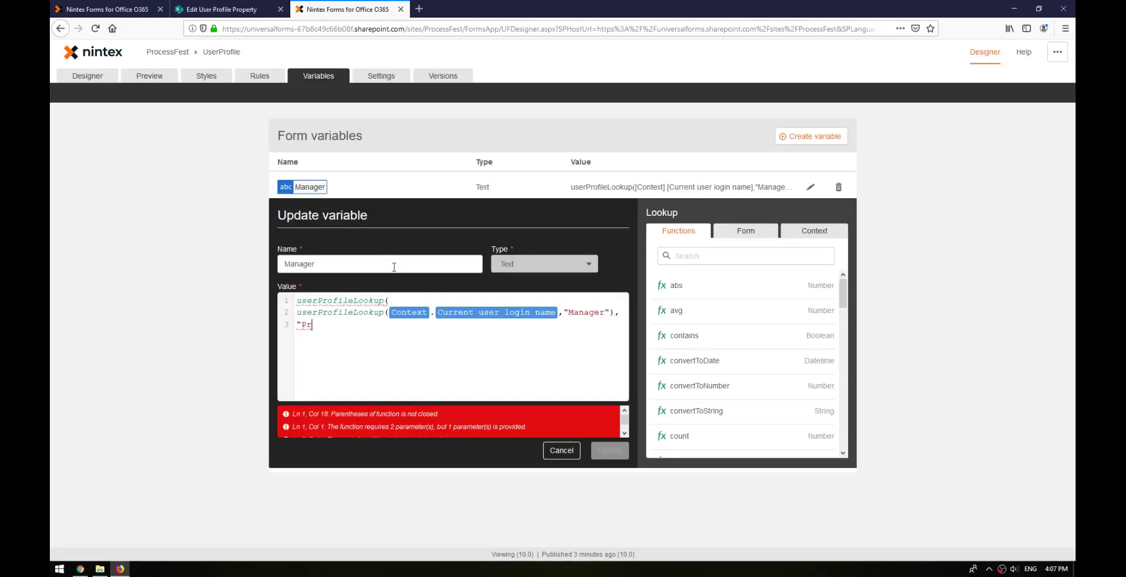
{"action": "type", "text": "eferredName\""}
{"action": "left_click", "coordinate": [248, 10]}
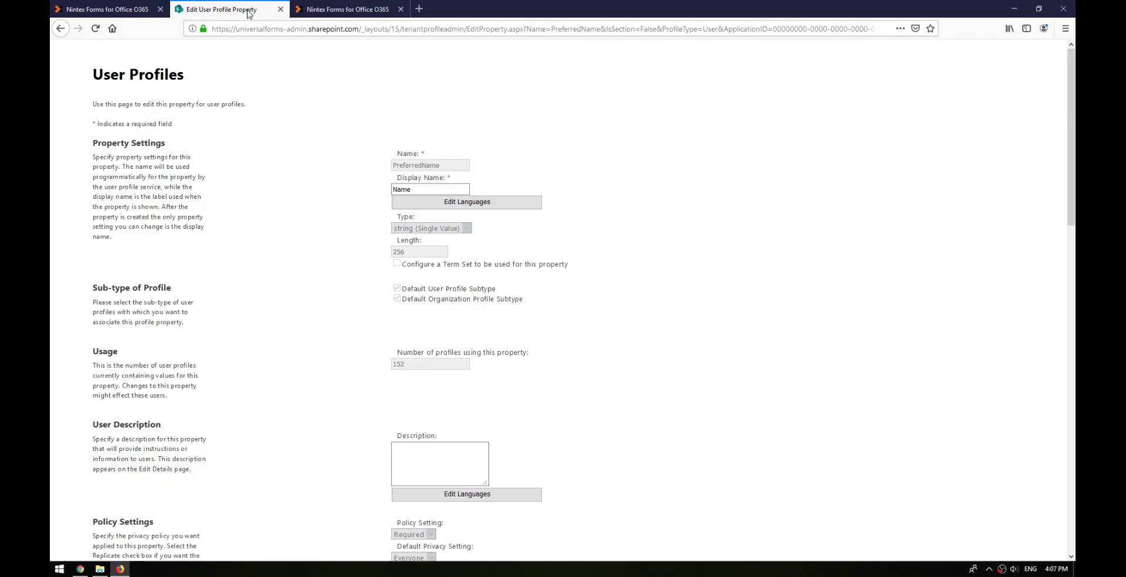
{"action": "left_click", "coordinate": [346, 9]}
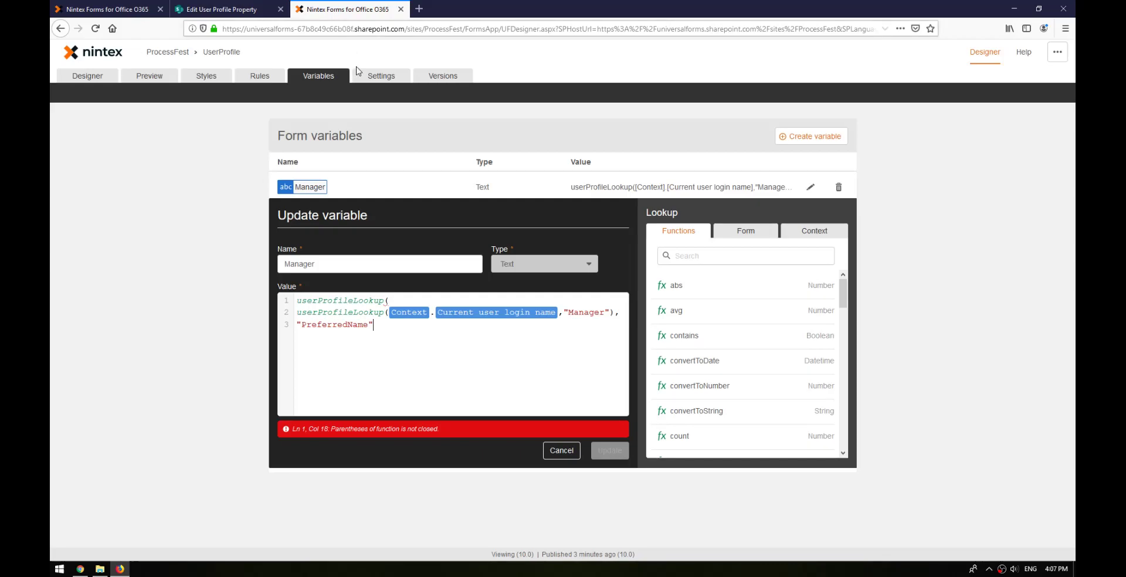
{"action": "type", "text": ")"}
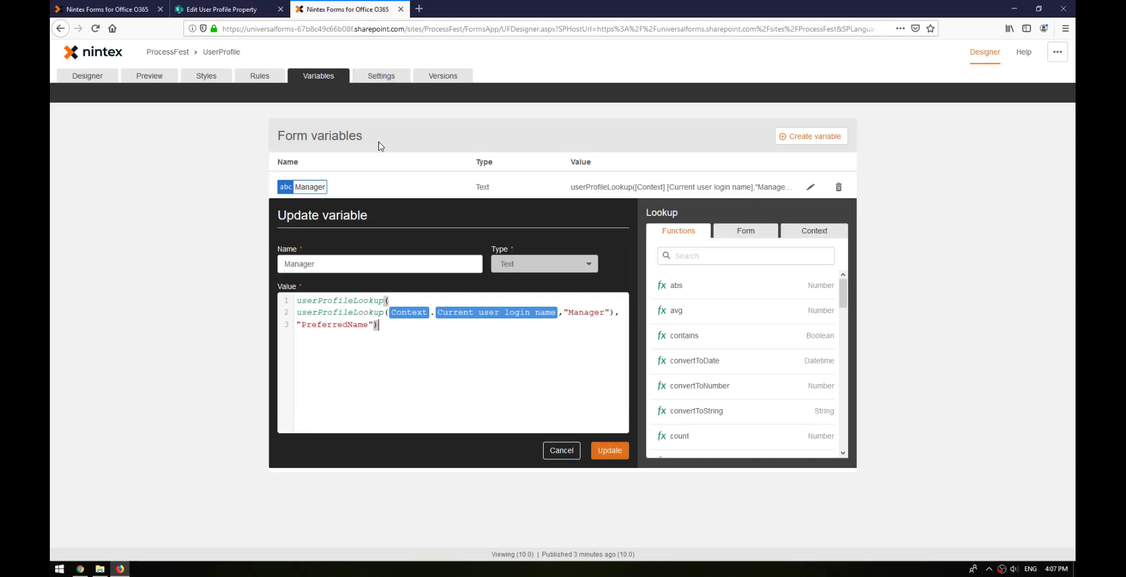
Review the inner manager lookup and the PreferredName parameter in the formula, and save the updated Manager variable.
{"action": "left_click_drag", "start_coordinate": [297, 301], "coordinate": [384, 301]}
{"action": "double_click", "coordinate": [299, 313]}
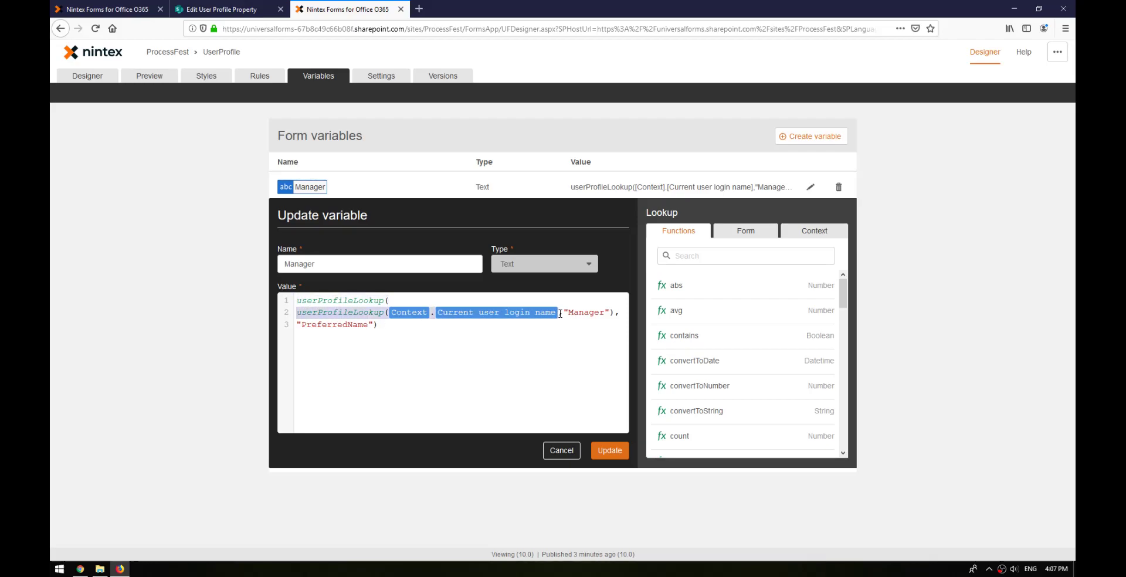
{"action": "left_click_drag", "start_coordinate": [560, 314], "coordinate": [614, 314]}
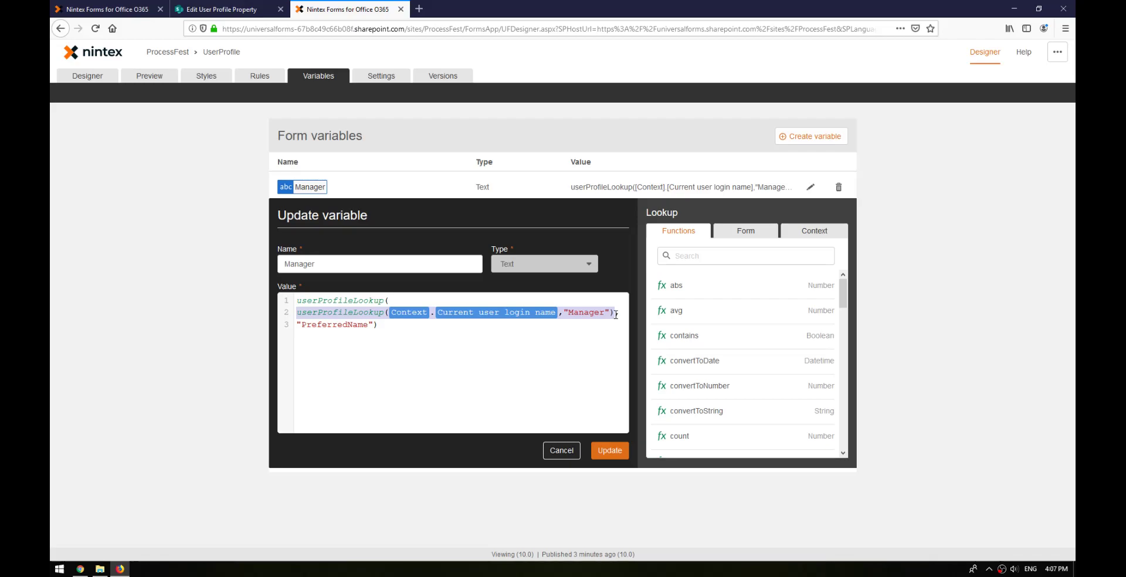
{"action": "left_click_drag", "start_coordinate": [616, 315], "coordinate": [613, 327]}
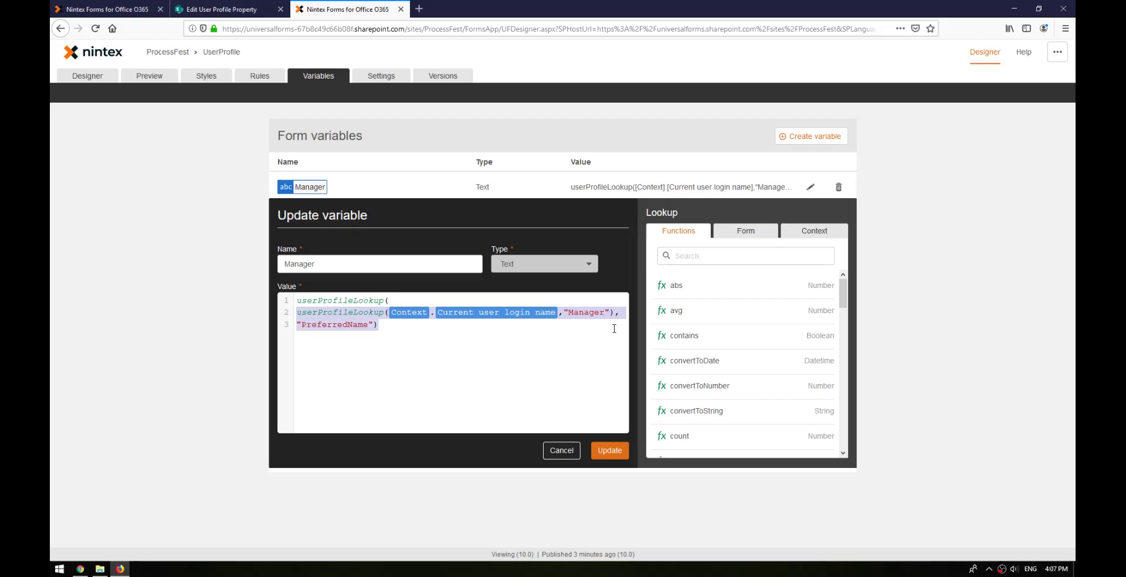
{"action": "left_click", "coordinate": [609, 450]}
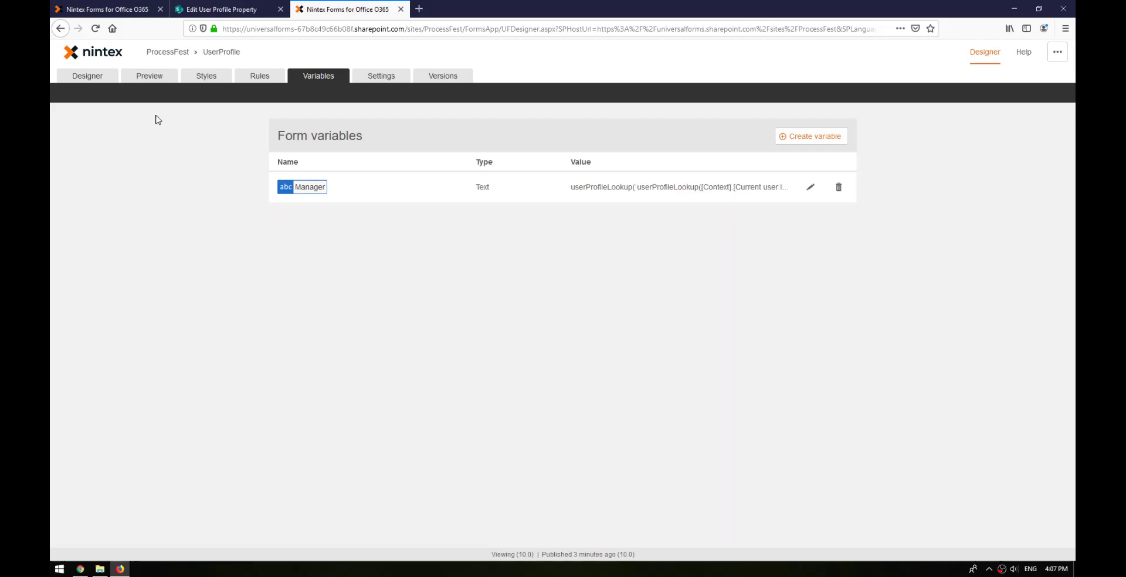
Publish the form and reload its published page to check the Manager label.
{"action": "left_click", "coordinate": [87, 75]}
{"action": "left_click", "coordinate": [140, 94]}
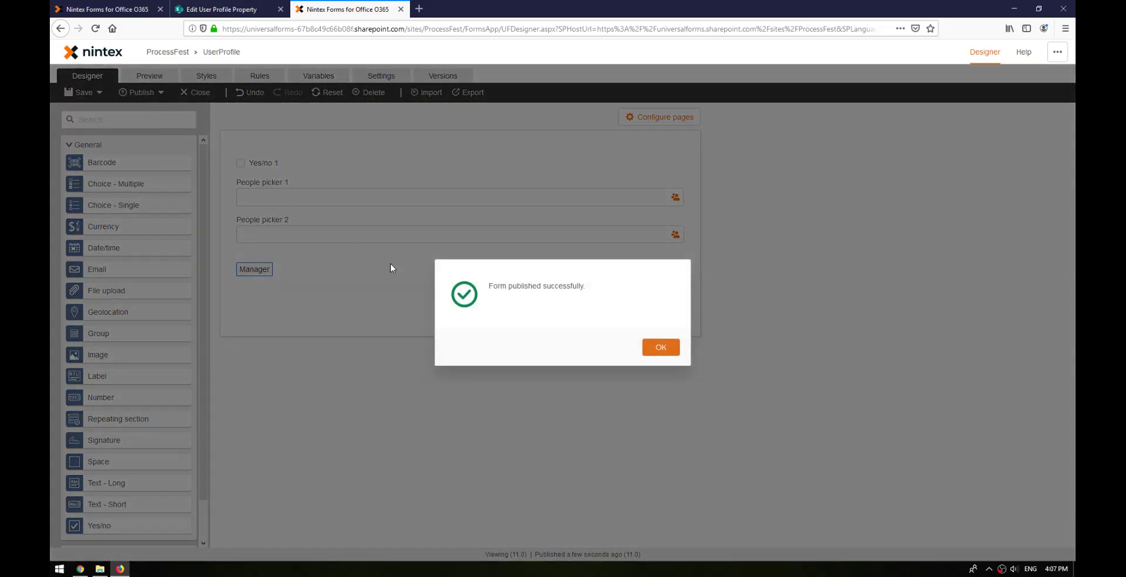
{"action": "left_click", "coordinate": [653, 349]}
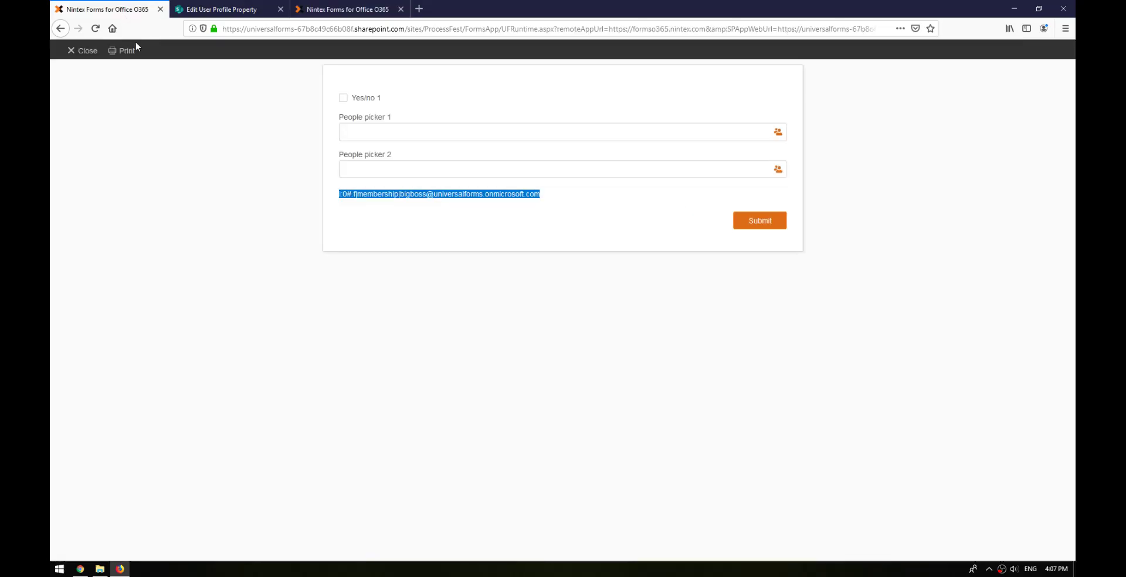
{"action": "key", "text": "F5"}
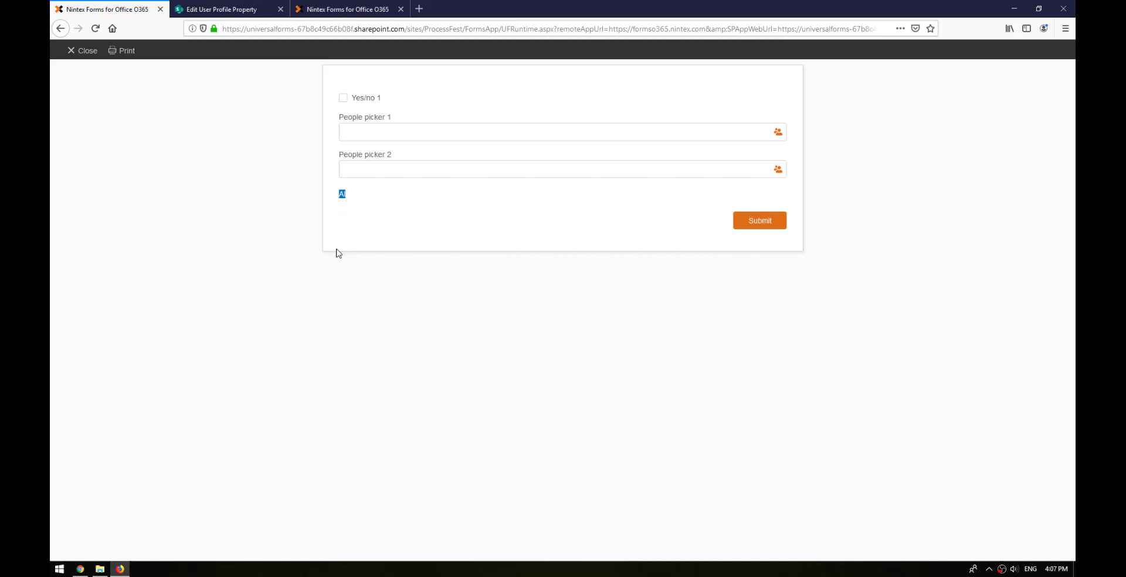
Return to Manage User Properties and open the First name property for editing.
{"action": "left_click", "coordinate": [230, 13]}
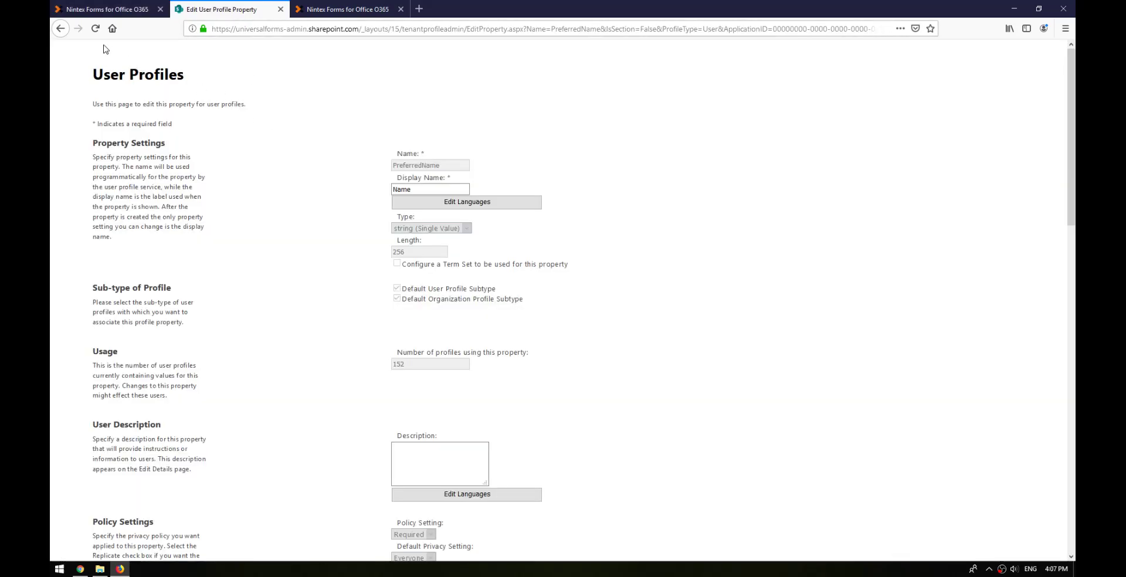
{"action": "left_click", "coordinate": [62, 30]}
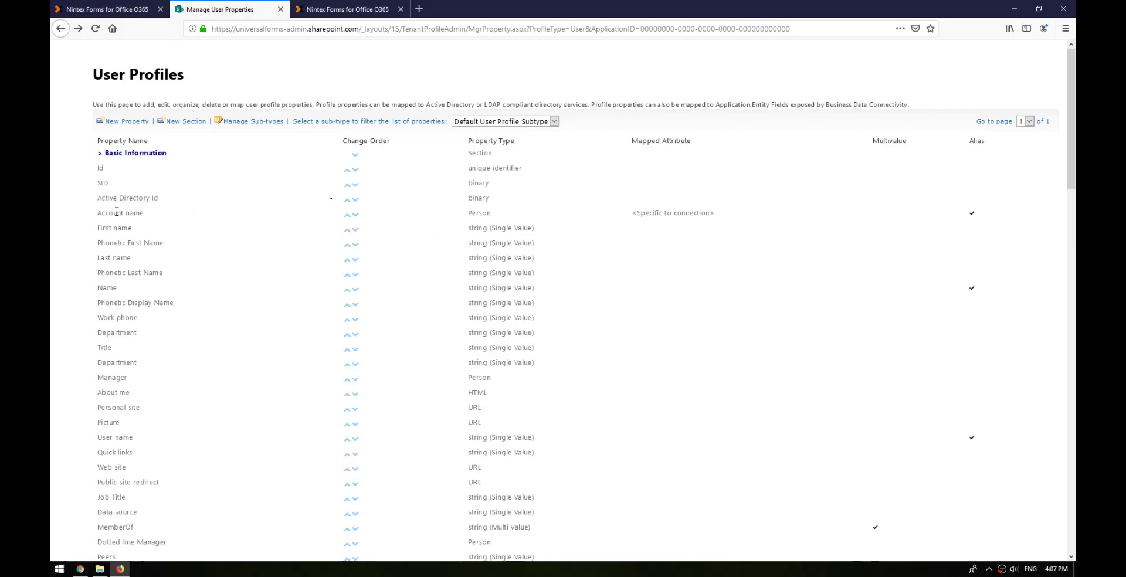
{"action": "left_click", "coordinate": [331, 228]}
{"action": "left_click", "coordinate": [321, 244]}
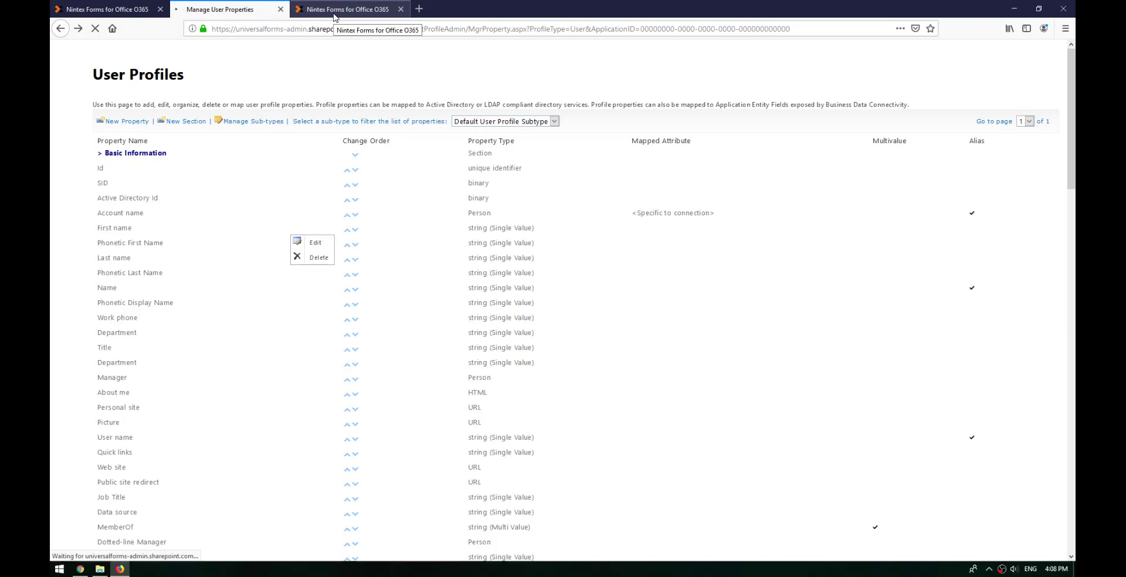
Edit the Manager variable so its outer lookup retrieves "FirstName", checking the internal name on the First name property page.
{"action": "left_click", "coordinate": [334, 14]}
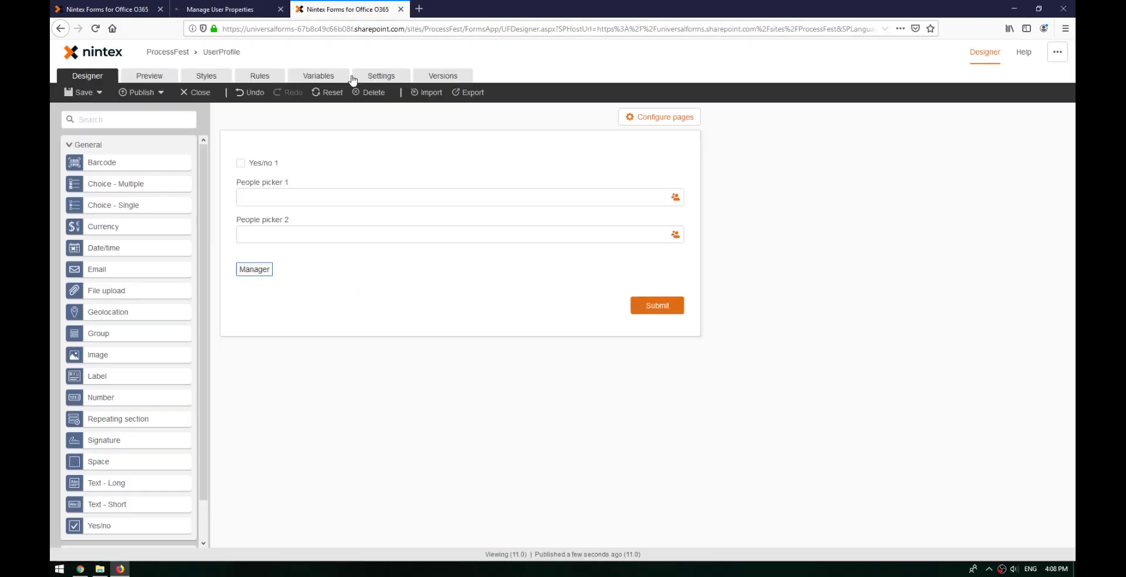
{"action": "left_click", "coordinate": [318, 75]}
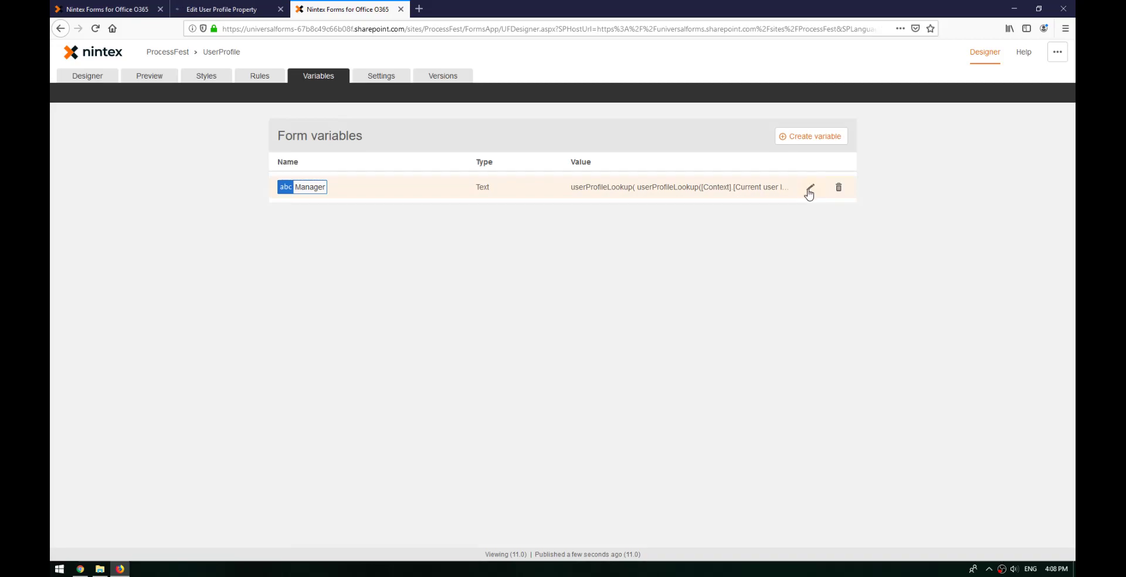
{"action": "left_click", "coordinate": [809, 187]}
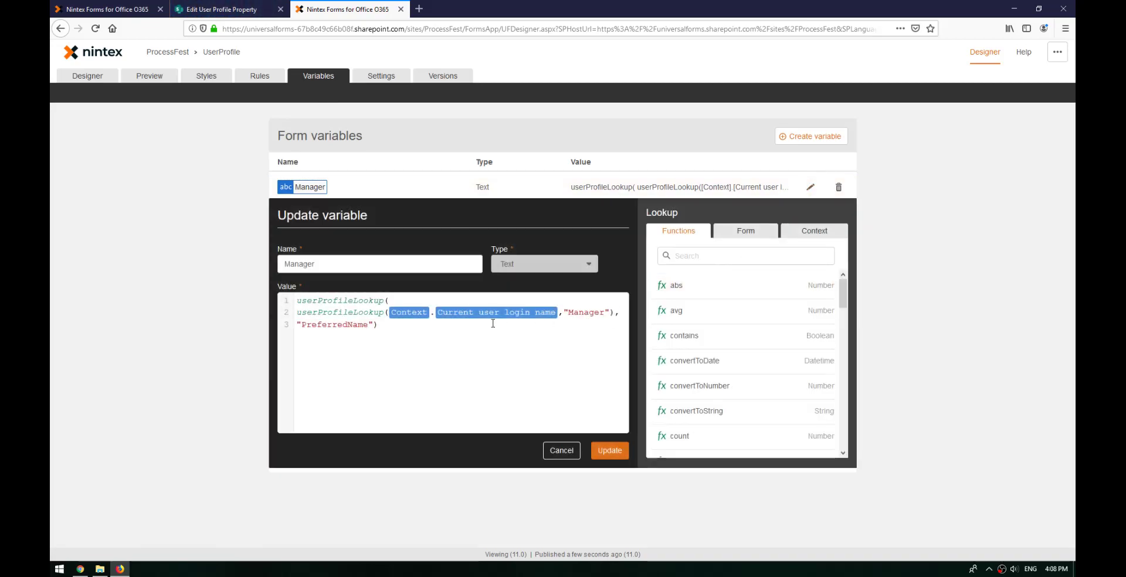
{"action": "left_click", "coordinate": [439, 326]}
{"action": "left_click", "coordinate": [234, 11]}
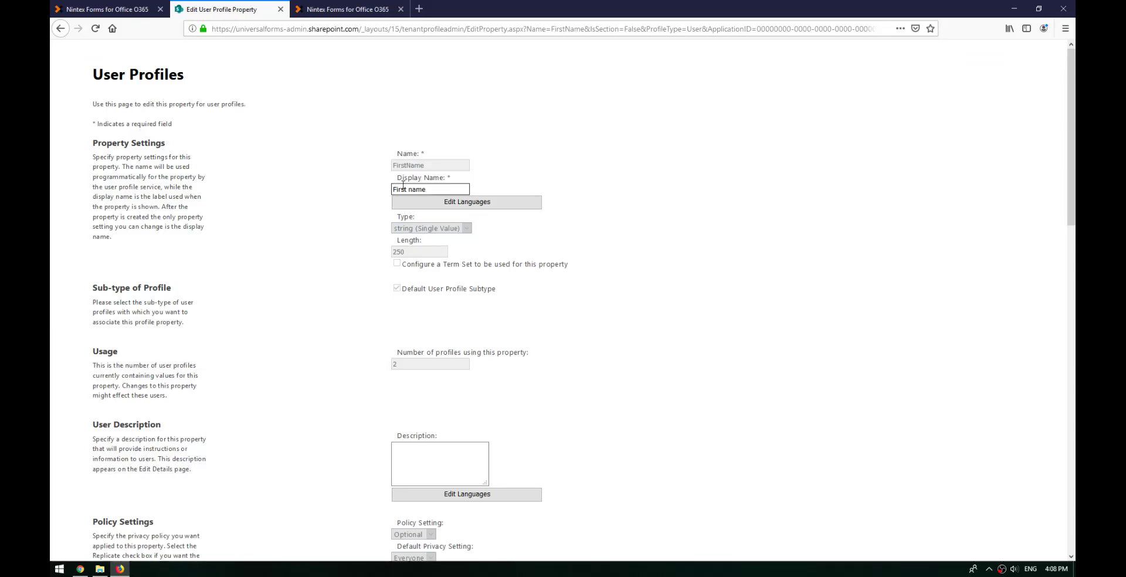
{"action": "left_click", "coordinate": [346, 10]}
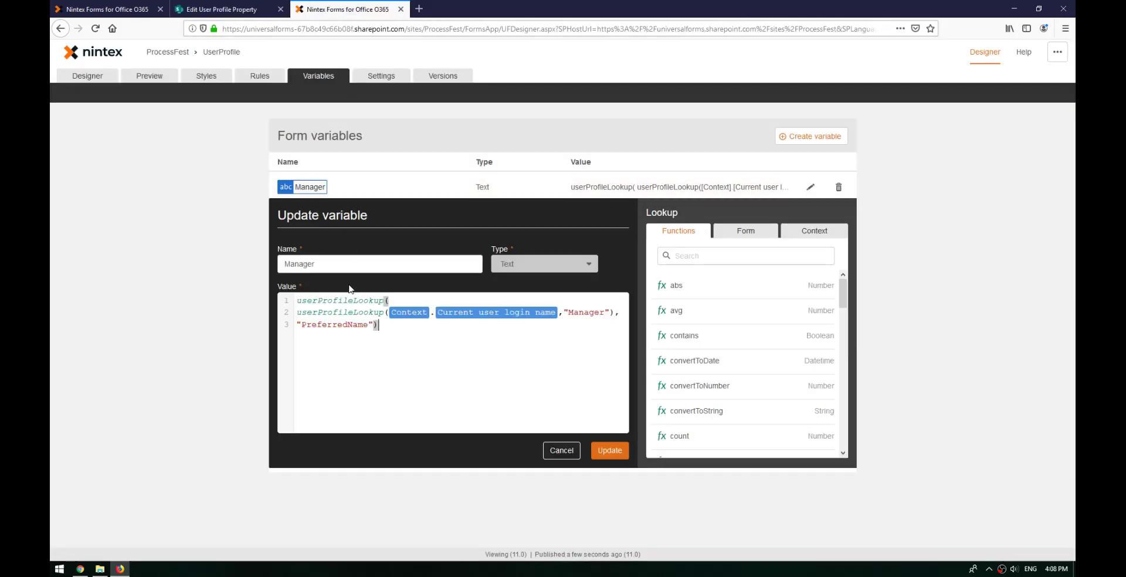
{"action": "double_click", "coordinate": [347, 324]}
{"action": "type", "text": "FirstName"}
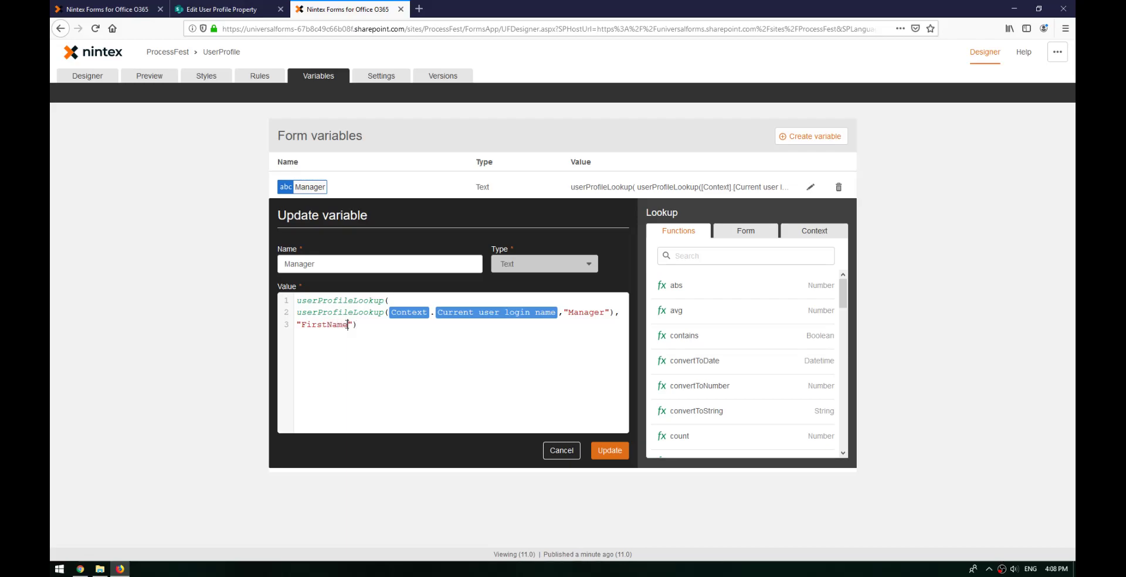
Append + " " + to the Manager formula, followed by a copy of the nested "FirstName" manager lookup.
{"action": "left_click", "coordinate": [403, 330]}
{"action": "type", "text": "+ "}
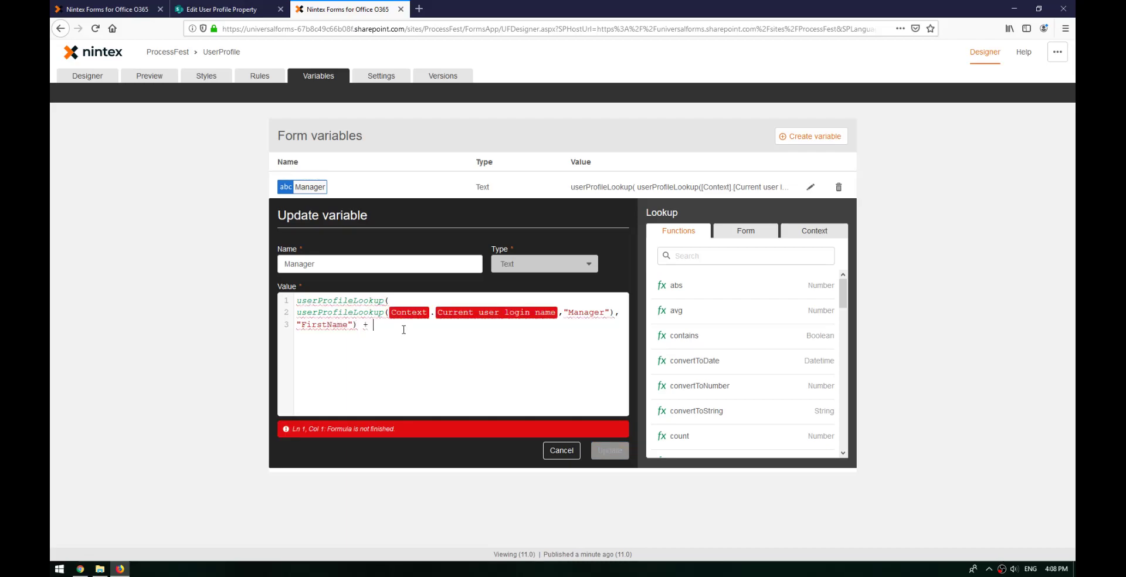
{"action": "type", "text": "\" \" +"}
{"action": "key", "text": "ctrl+a"}
{"action": "key", "text": "shift+Left"}
{"action": "key", "text": "shift+Left"}
{"action": "key", "text": "shift+Left"}
{"action": "key", "text": "shift+Left"}
{"action": "key", "text": "shift+Left"}
{"action": "key", "text": "shift+Left"}
{"action": "key", "text": "shift+Left"}
{"action": "key", "text": "shift+Left"}
{"action": "key", "text": "ctrl+c"}
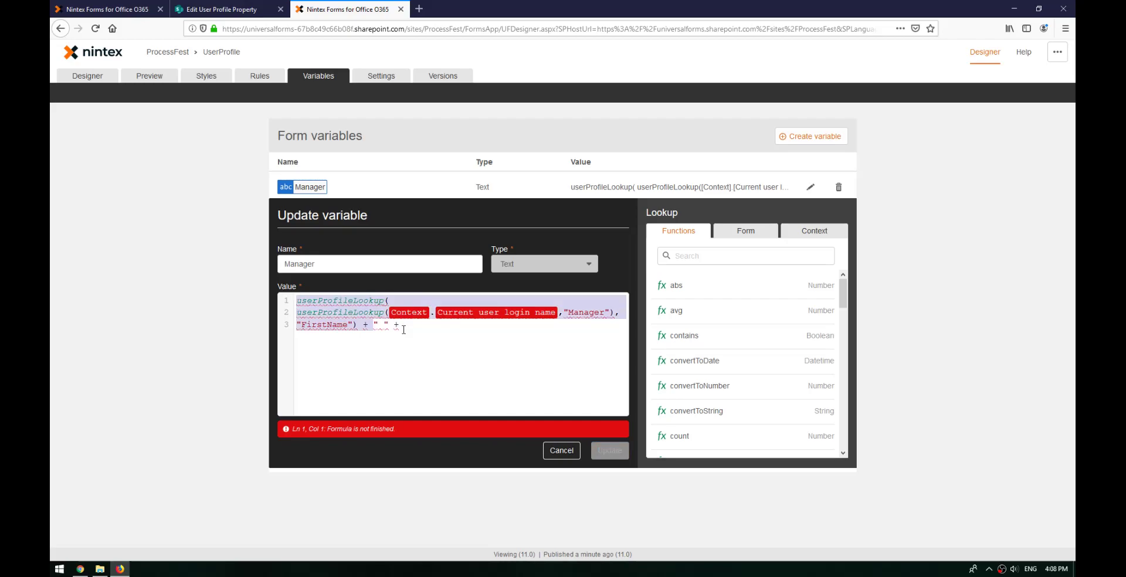
{"action": "left_click", "coordinate": [403, 330]}
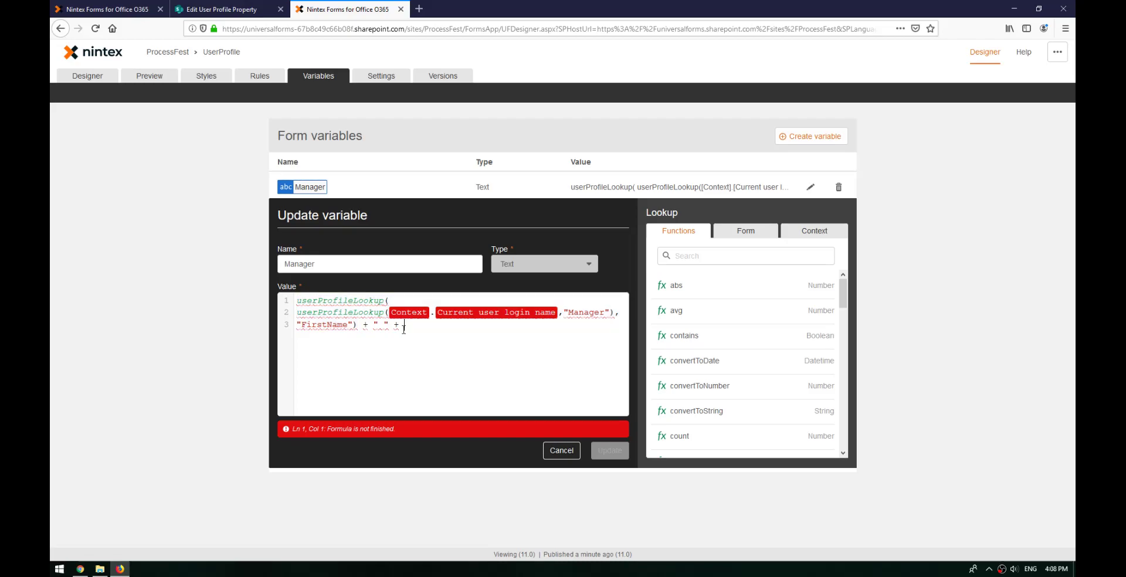
{"action": "key", "text": "ctrl+v"}
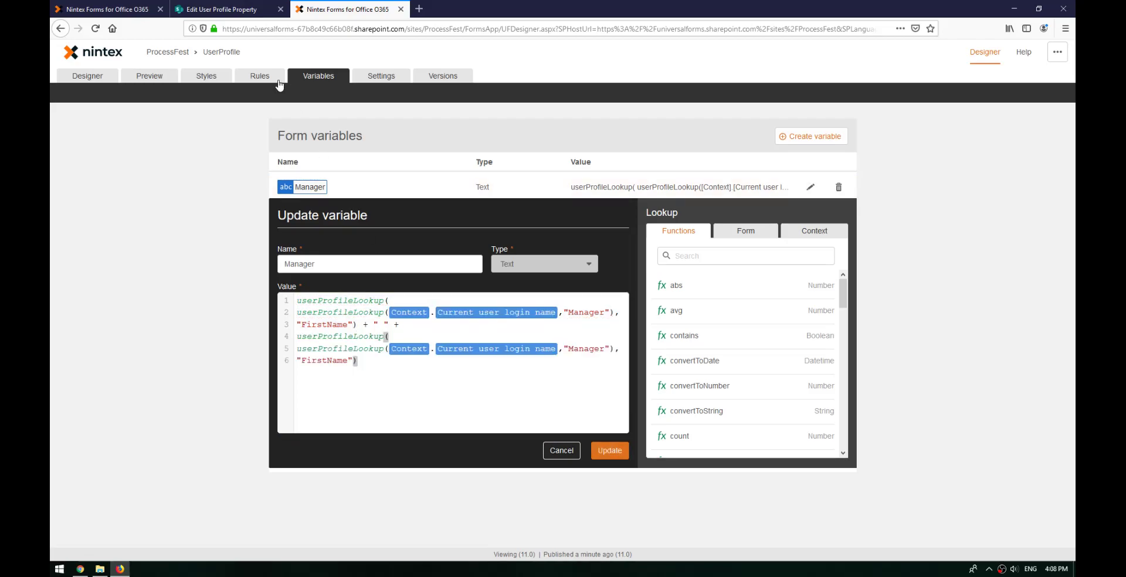
Return to Manage User Properties and open the Last name property for editing.
{"action": "left_click", "coordinate": [236, 12]}
{"action": "left_click", "coordinate": [61, 29]}
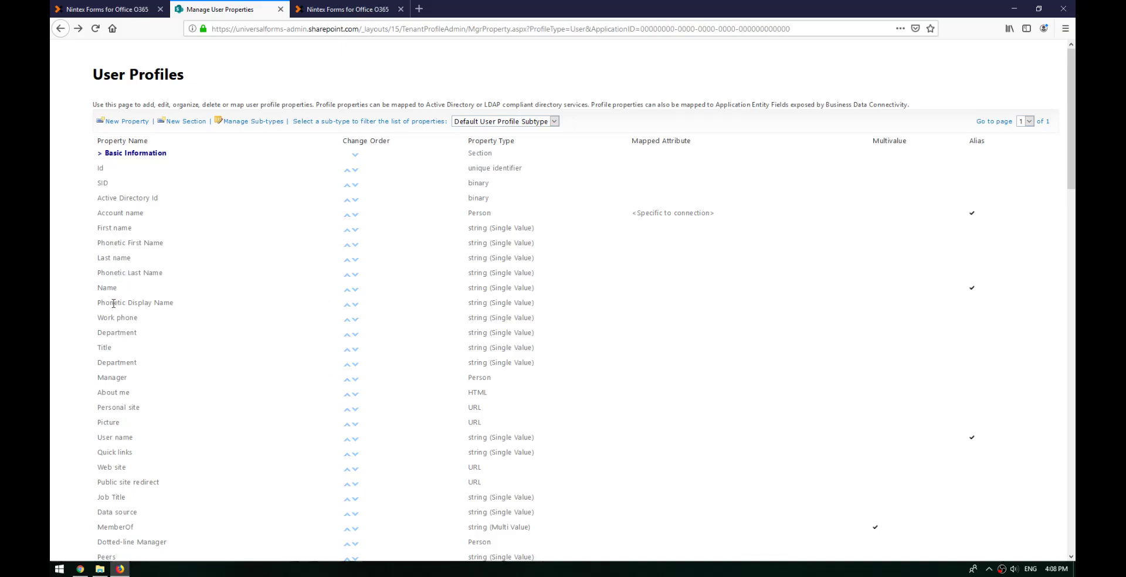
{"action": "left_click", "coordinate": [331, 258]}
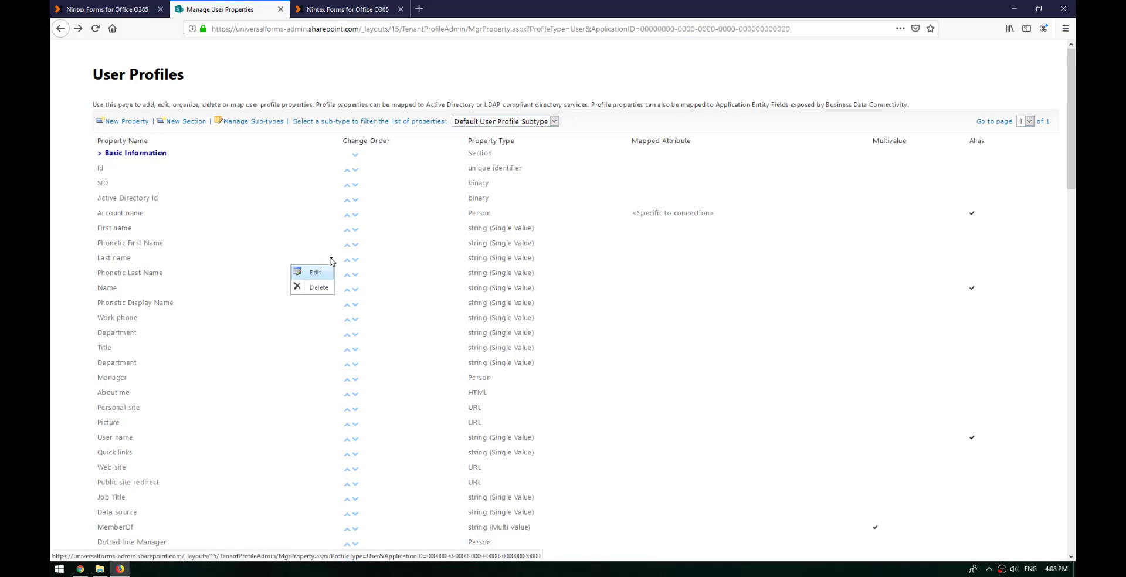
{"action": "left_click", "coordinate": [324, 277]}
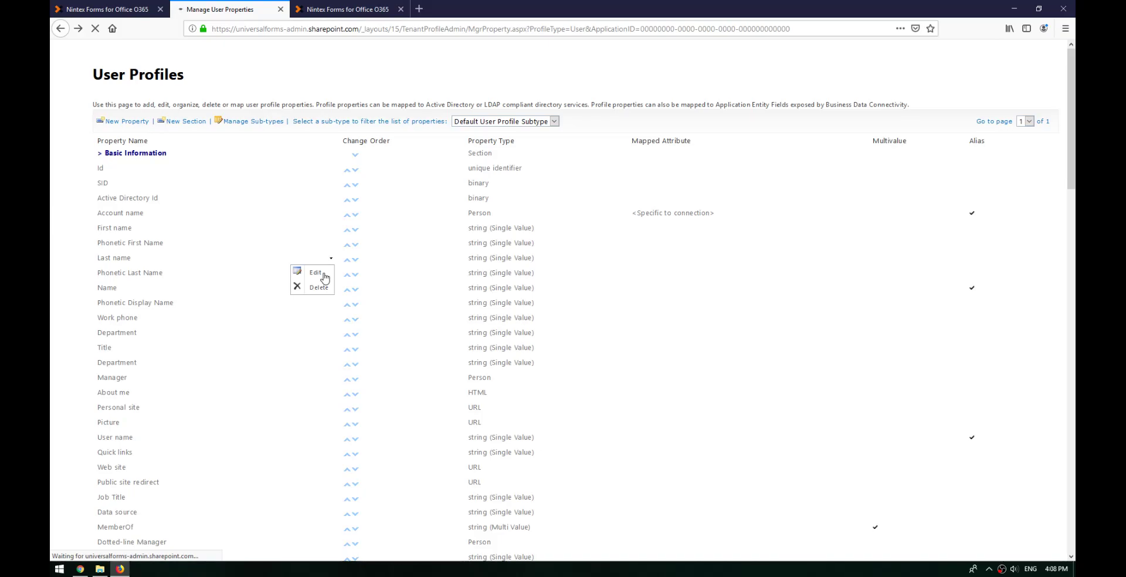
Change the copied lookup's property to "LastName" in the Manager formula and save the updated variable.
{"action": "left_click", "coordinate": [347, 9]}
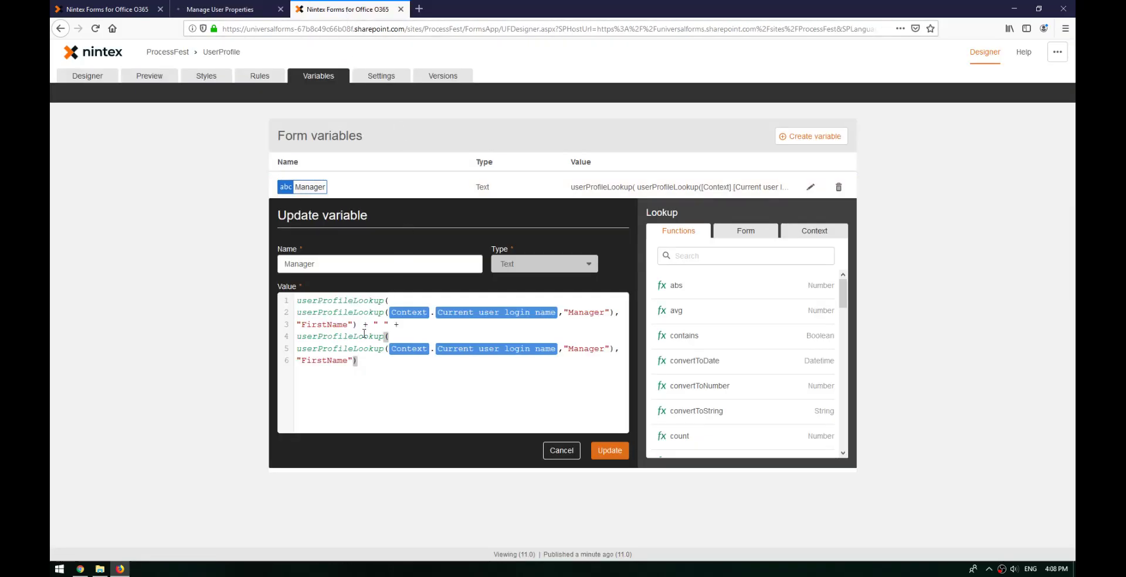
{"action": "left_click", "coordinate": [327, 360]}
{"action": "key", "text": "ctrl+shift+Left"}
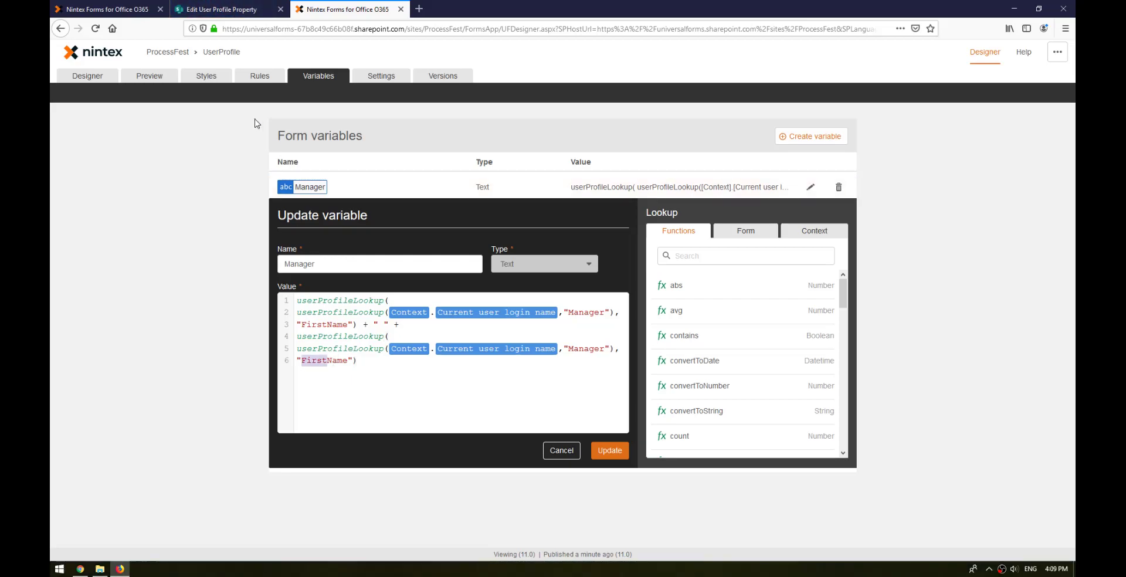
{"action": "left_click", "coordinate": [264, 10]}
{"action": "left_click", "coordinate": [314, 17]}
{"action": "type", "text": "Last"}
{"action": "left_click_drag", "start_coordinate": [404, 324], "coordinate": [358, 324]}
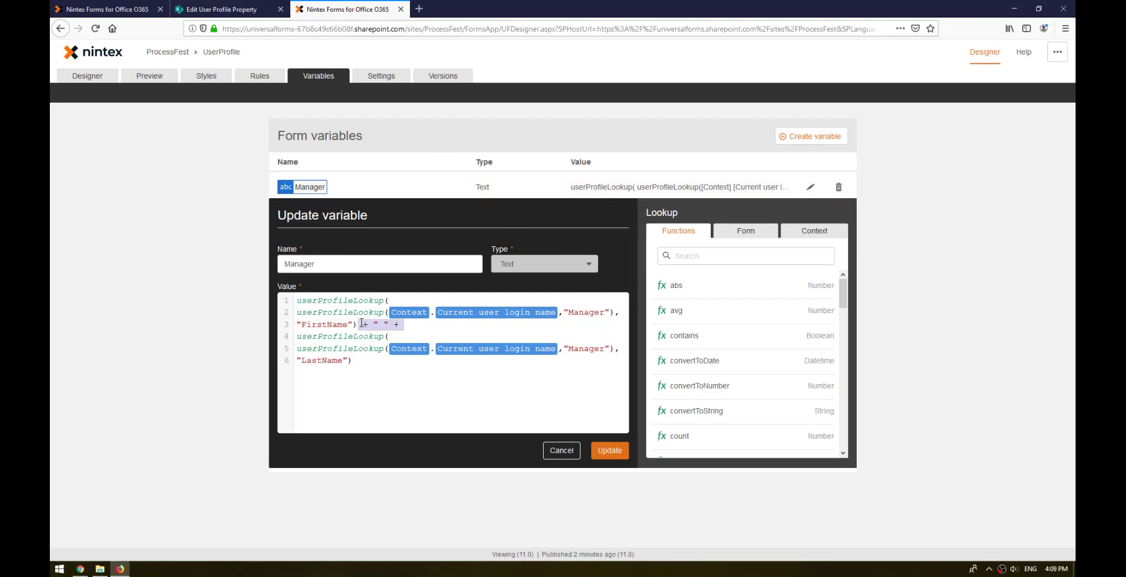
{"action": "left_click", "coordinate": [604, 453]}
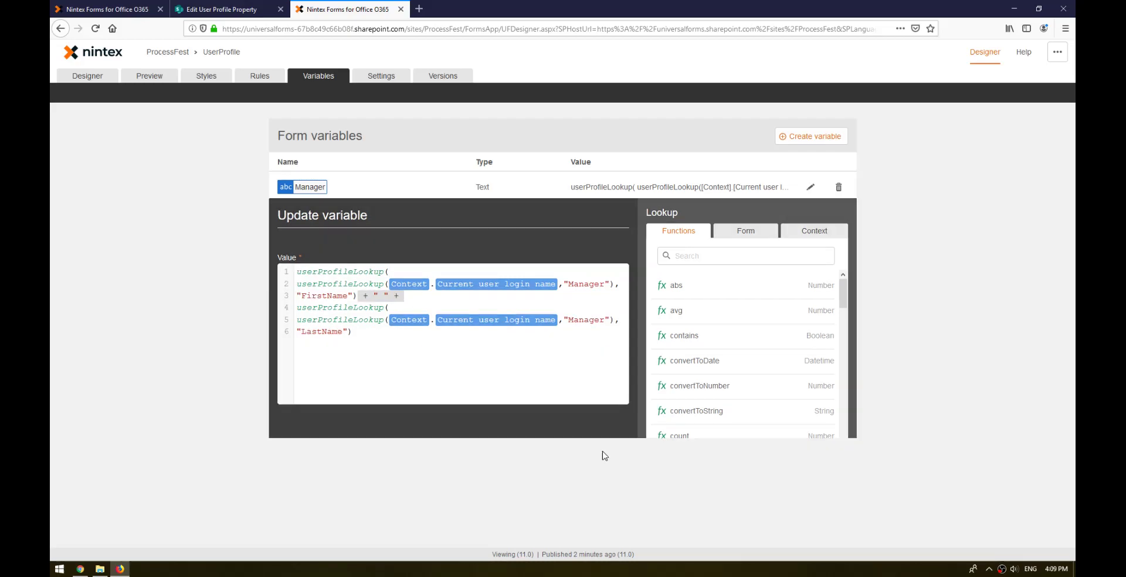
Publish the form from the designer, reload its published page, and check the Manager label and both people pickers.
{"action": "left_click", "coordinate": [110, 78]}
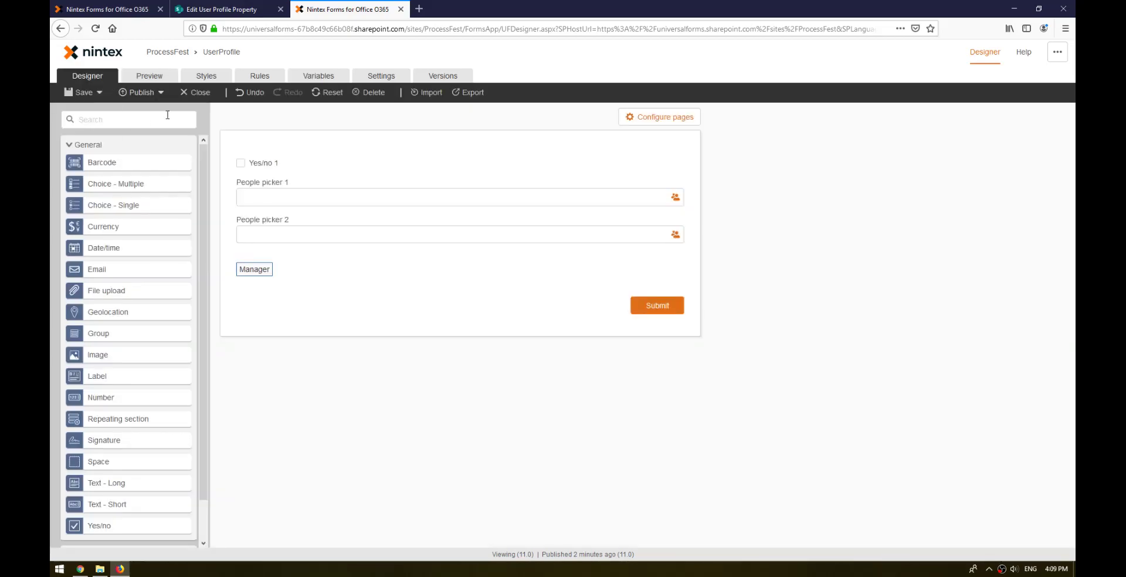
{"action": "left_click", "coordinate": [143, 93]}
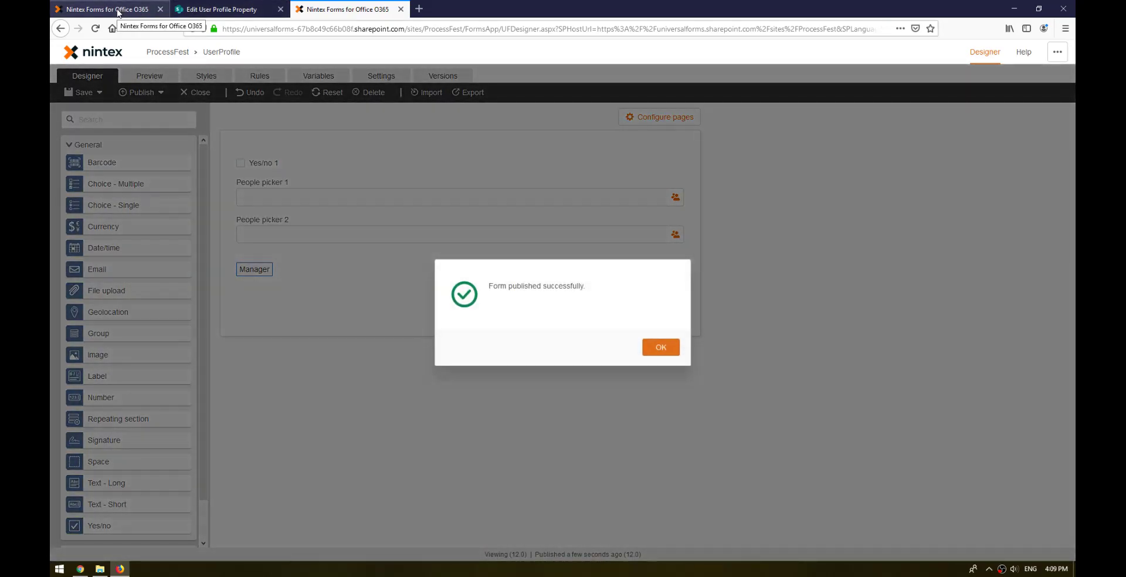
{"action": "left_click", "coordinate": [657, 348]}
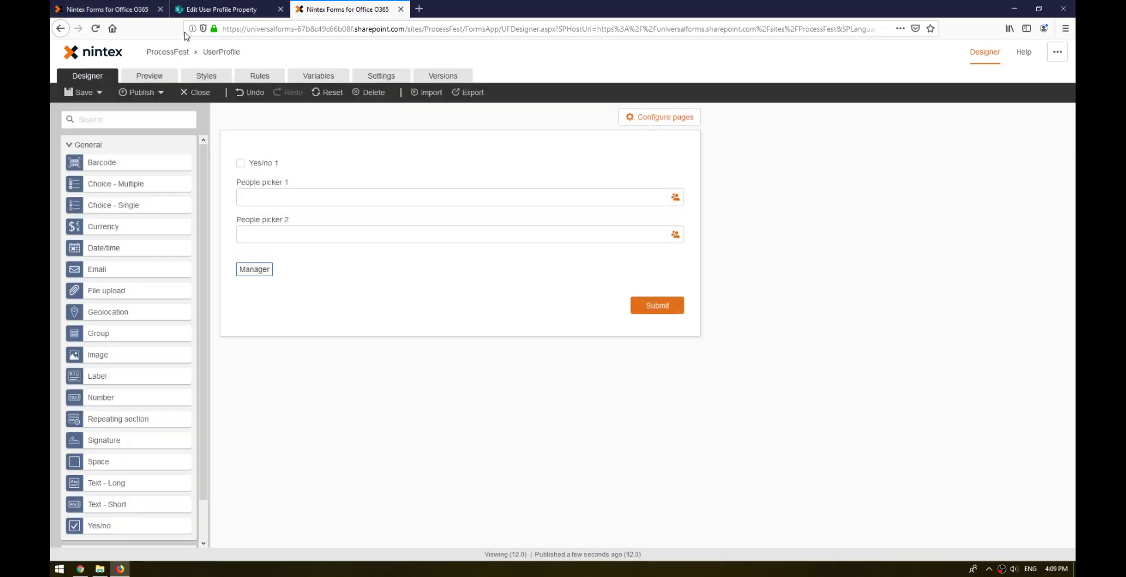
{"action": "left_click", "coordinate": [142, 11]}
{"action": "key", "text": "F5"}
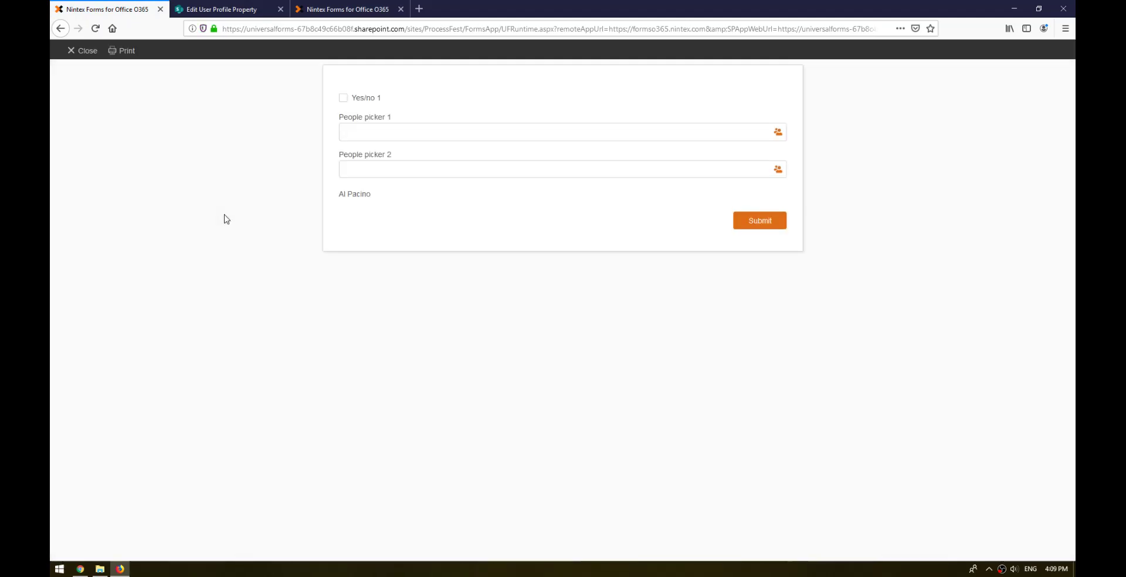
{"action": "triple_click", "coordinate": [365, 193]}
{"action": "left_click", "coordinate": [381, 170]}
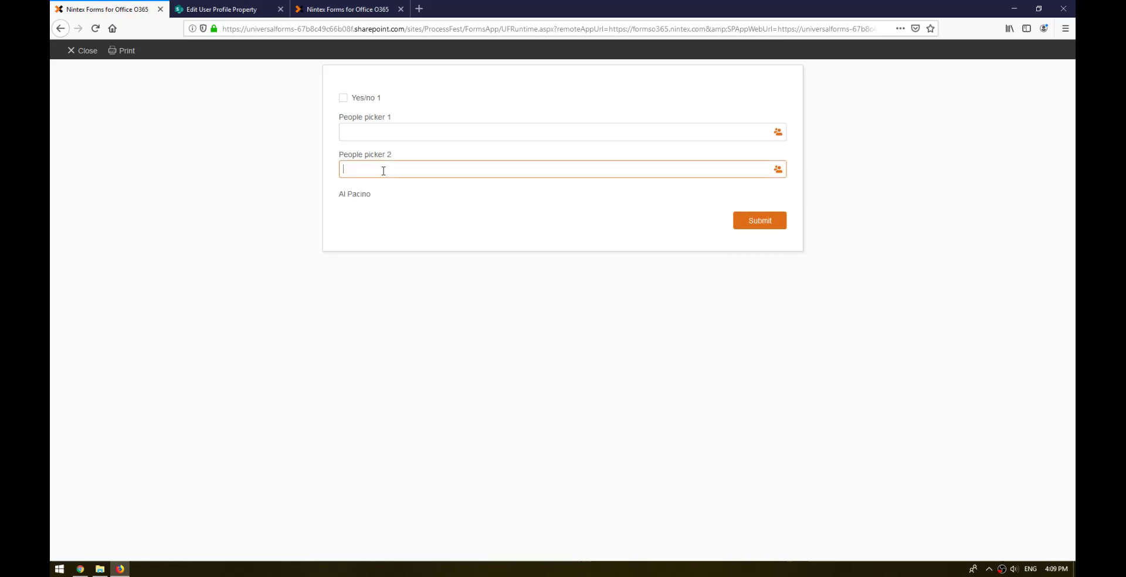
{"action": "left_click", "coordinate": [383, 133]}
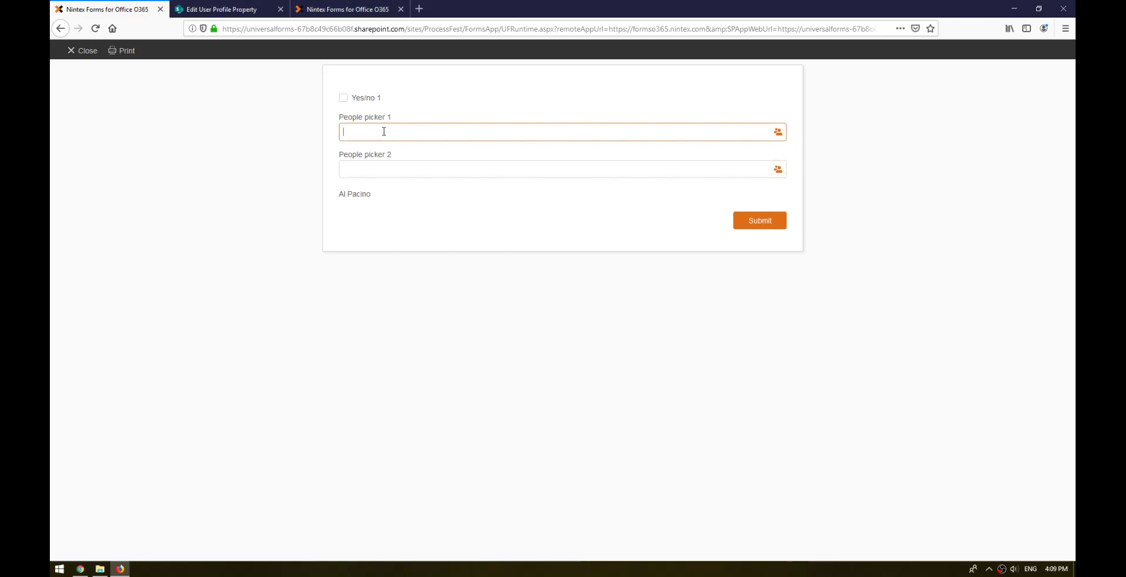
Add an On form input rule in the form designer with the condition People picker 1 Does not equal blank.
{"action": "left_click", "coordinate": [342, 13]}
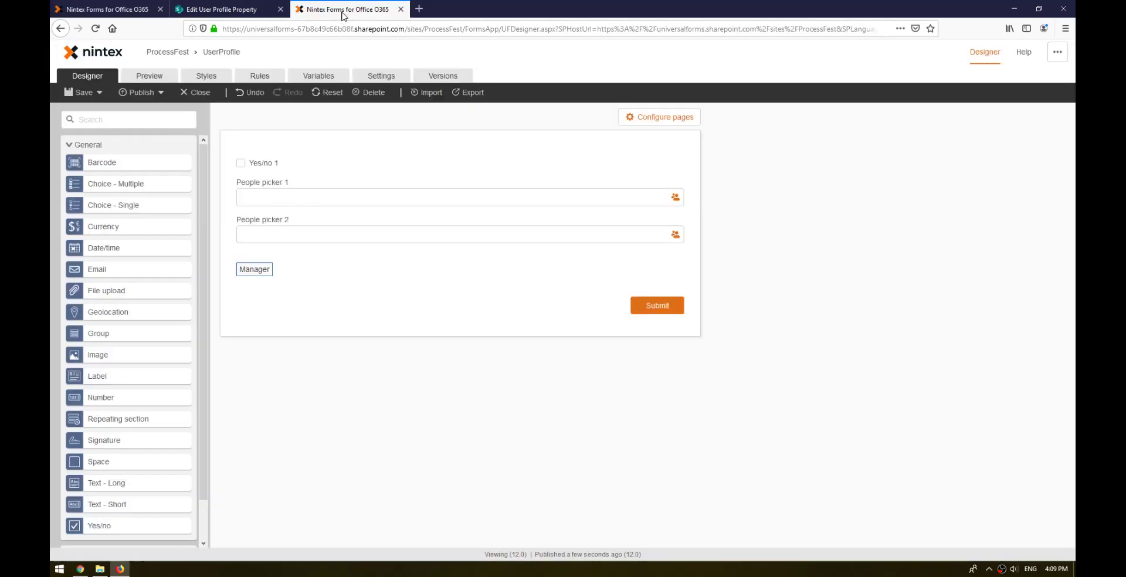
{"action": "left_click", "coordinate": [269, 78]}
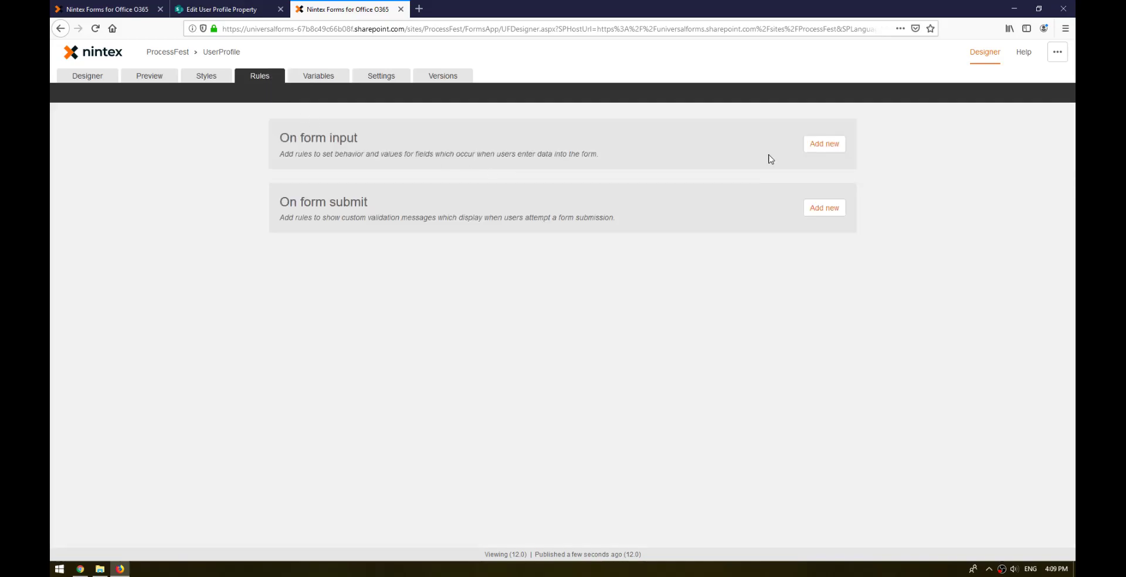
{"action": "left_click", "coordinate": [824, 143]}
{"action": "left_click", "coordinate": [457, 232]}
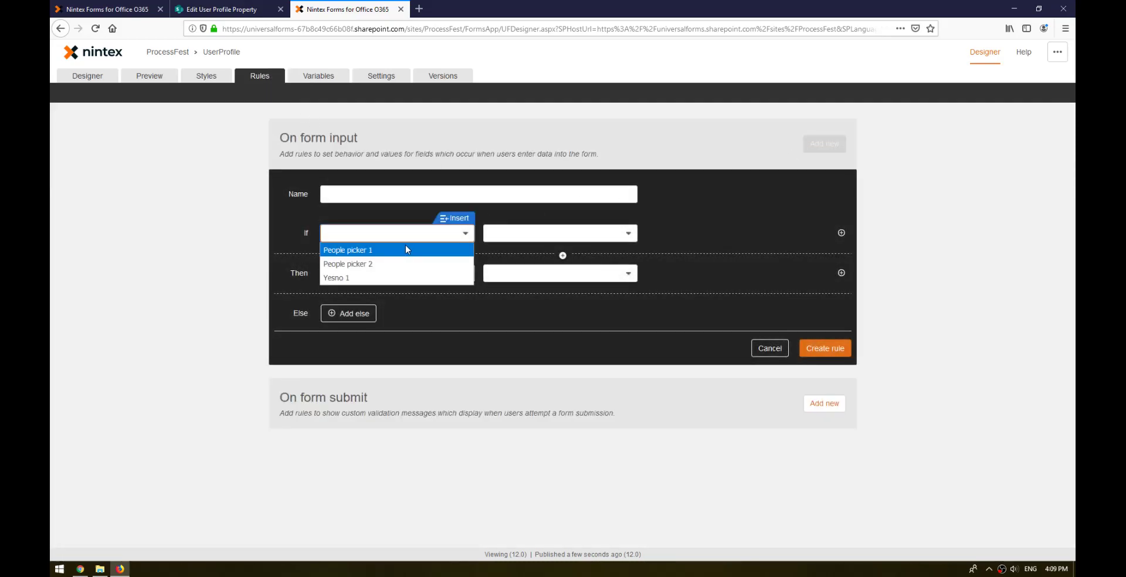
{"action": "left_click", "coordinate": [447, 248]}
{"action": "left_click", "coordinate": [515, 237]}
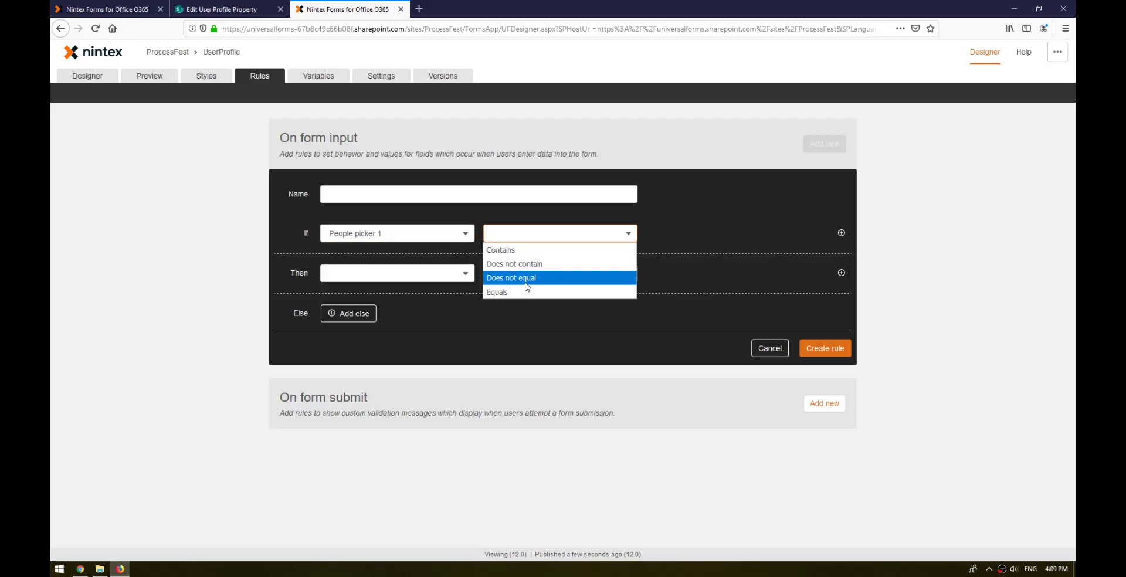
{"action": "left_click", "coordinate": [525, 281]}
Make the rule's Then action set the Value of People picker 2.
{"action": "left_click", "coordinate": [446, 280]}
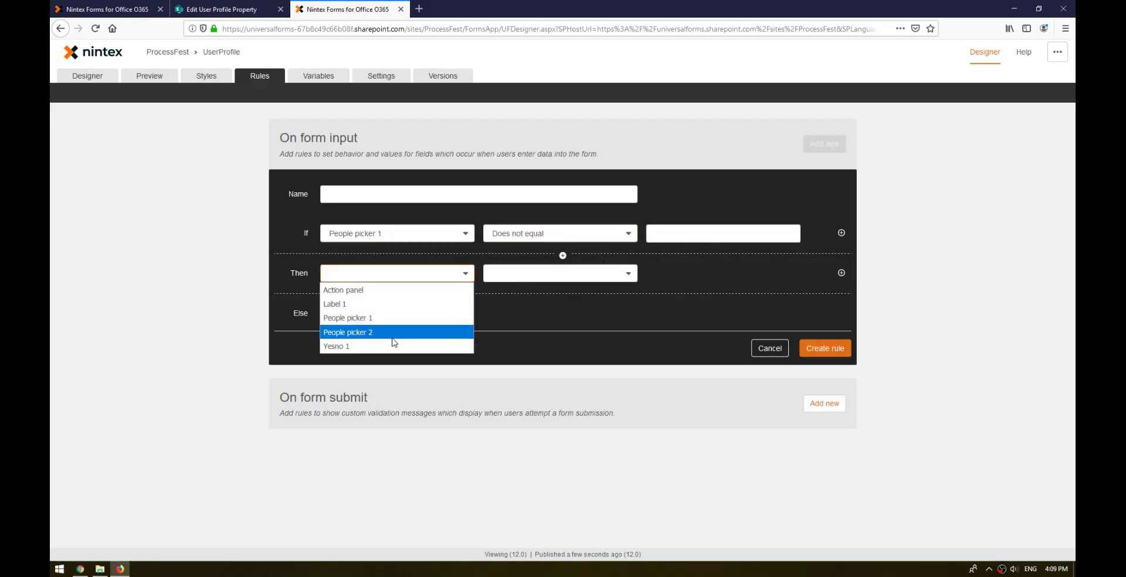
{"action": "left_click", "coordinate": [446, 332]}
{"action": "left_click", "coordinate": [518, 281]}
{"action": "left_click", "coordinate": [516, 374]}
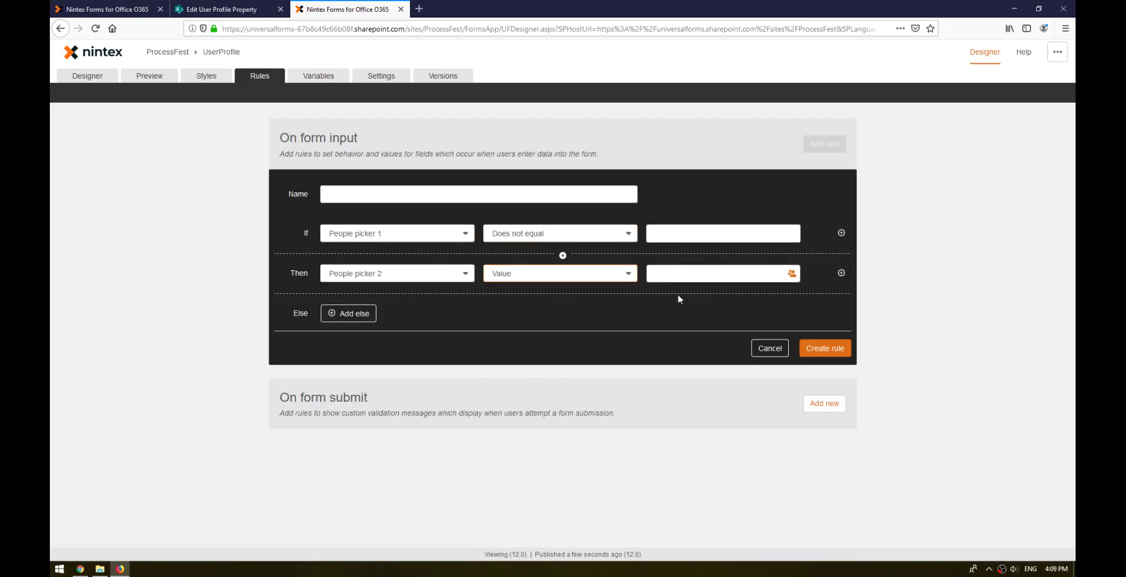
Start a new form variable for the Then value and name it "Manager lookup for PP".
{"action": "left_click", "coordinate": [784, 271]}
{"action": "left_click", "coordinate": [784, 260]}
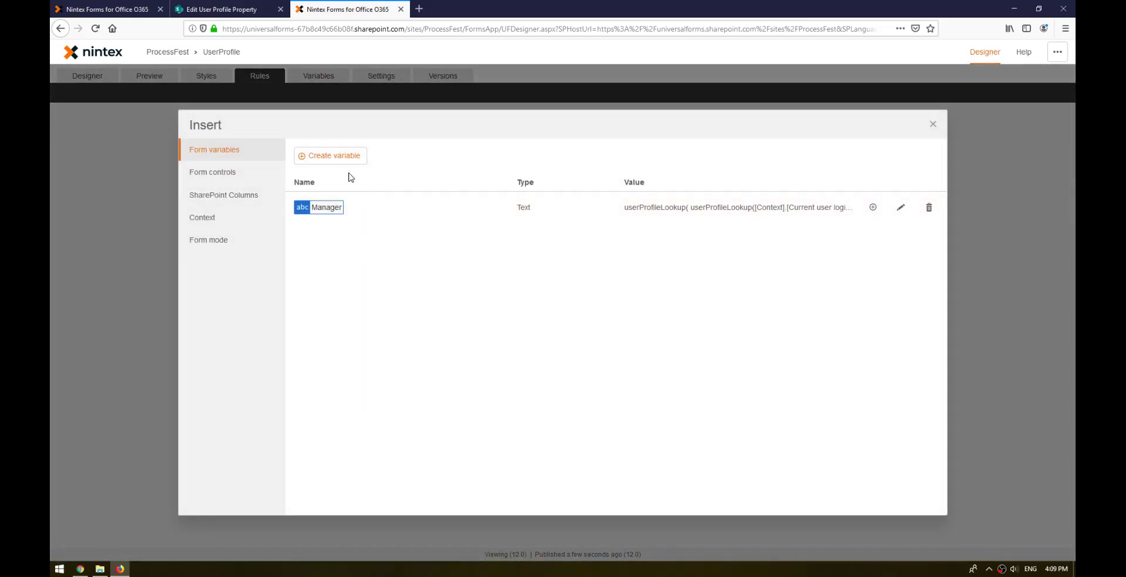
{"action": "left_click", "coordinate": [339, 158]}
{"action": "left_click", "coordinate": [388, 239]}
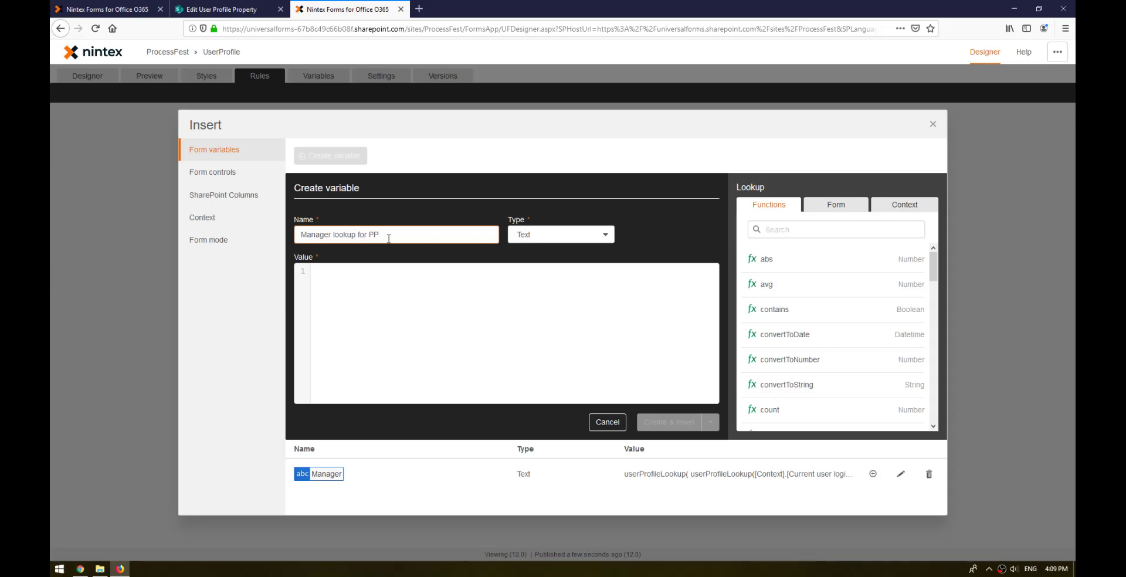
{"action": "type", "text": "Manager lookup for PP"}
Set the variable's formula to userProfileLookup with People picker 1 and "Manager", and create and insert it into the rule.
{"action": "left_click", "coordinate": [396, 294]}
{"action": "type", "text": "user"}
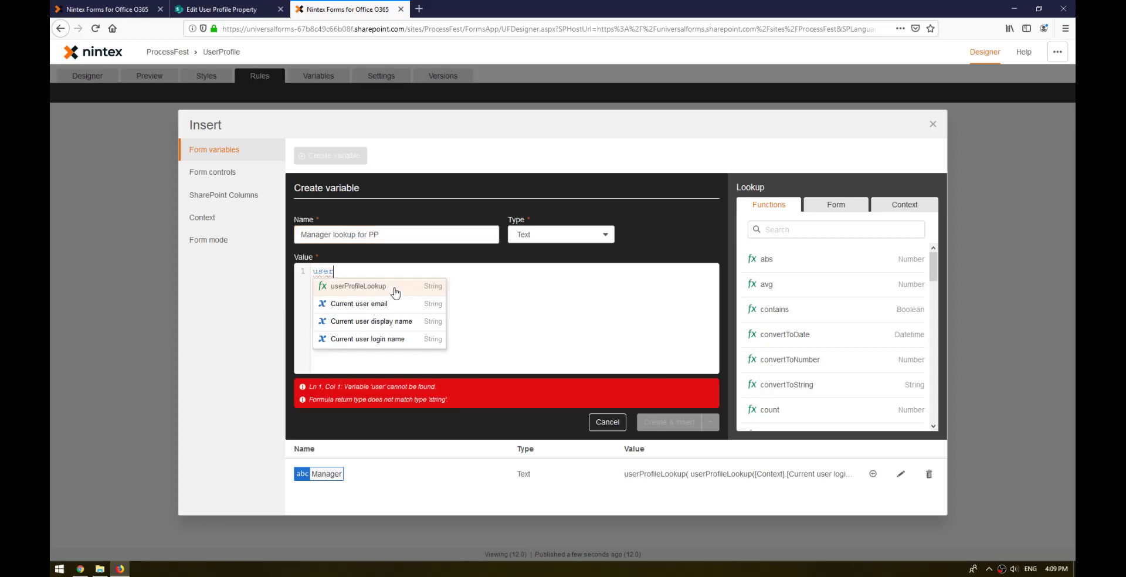
{"action": "left_click", "coordinate": [395, 291]}
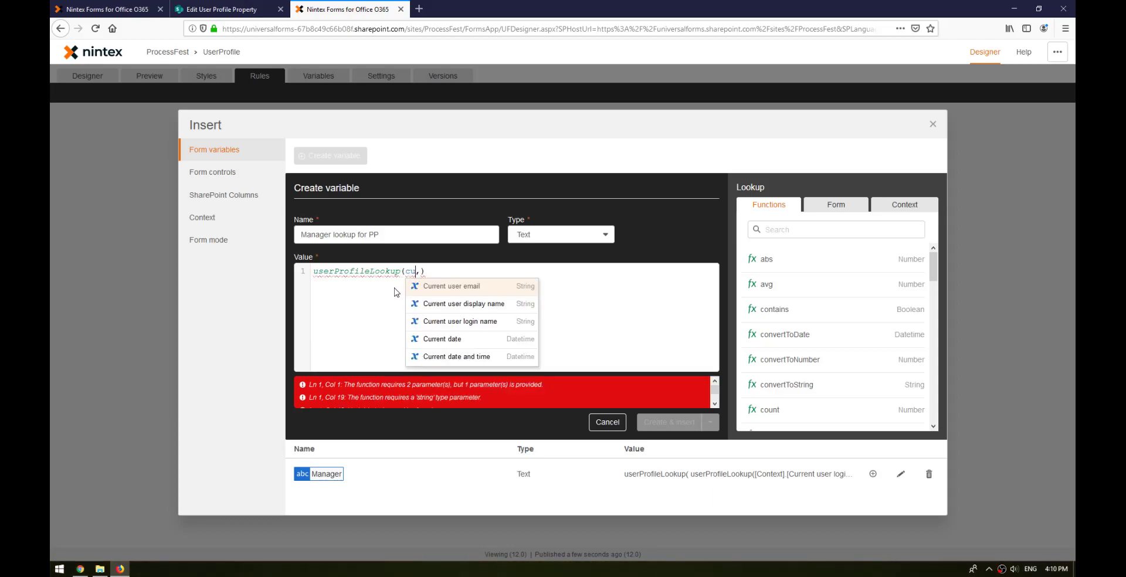
{"action": "type", "text": "peop"}
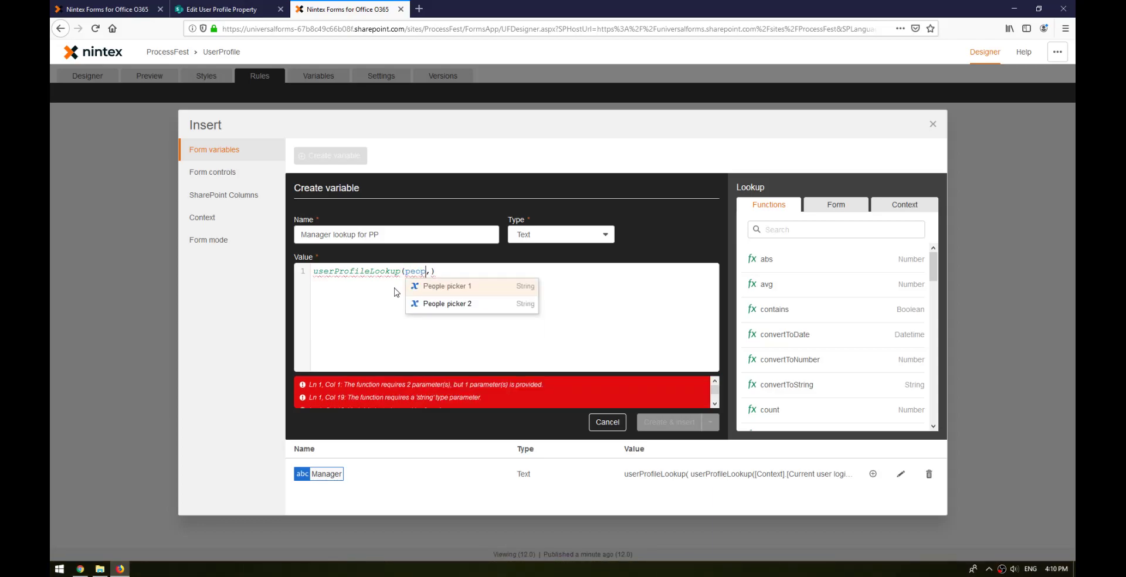
{"action": "key", "text": "Return"}
{"action": "key", "text": "Right"}
{"action": "type", "text": ","}
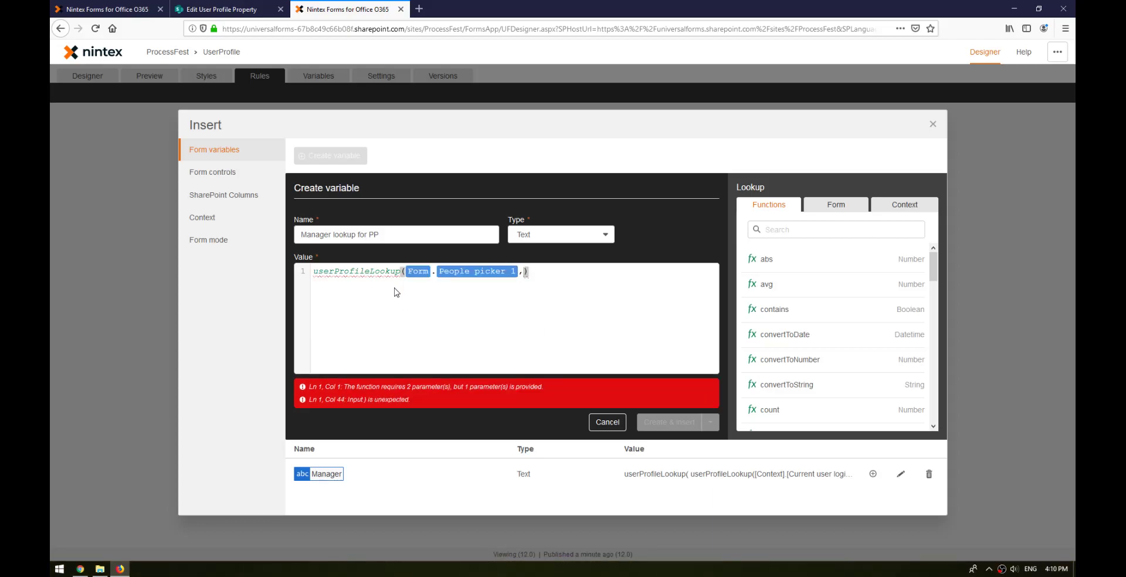
{"action": "type", "text": "\"Manager\""}
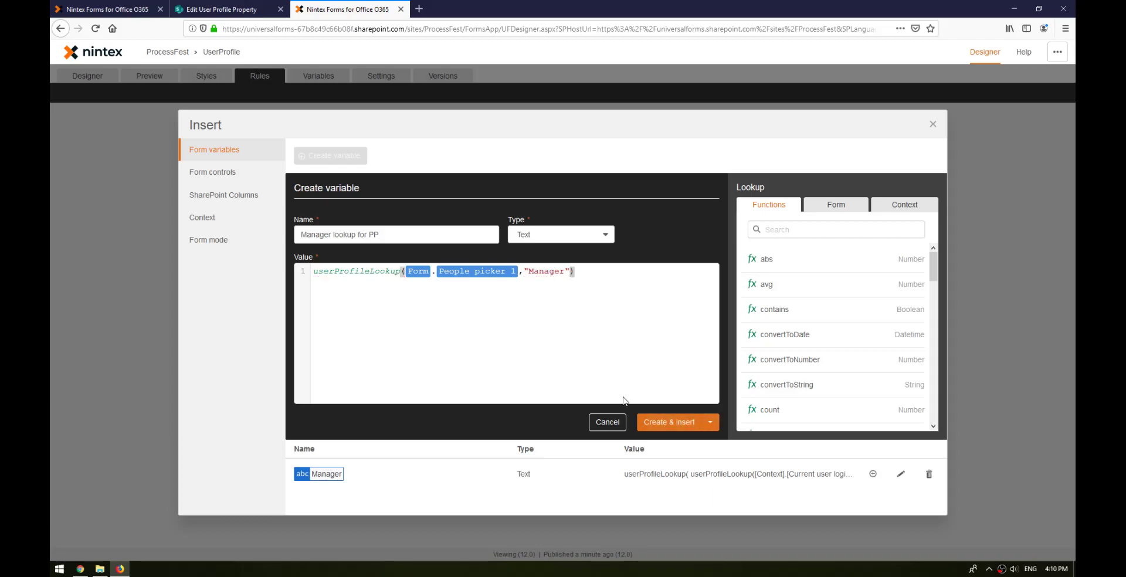
{"action": "left_click", "coordinate": [662, 423]}
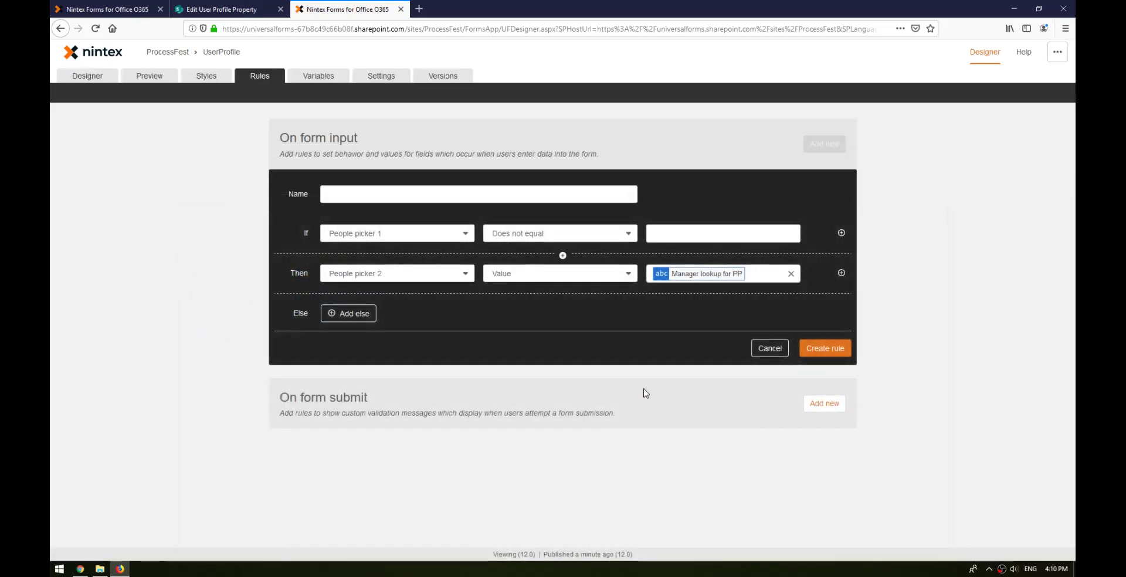
Name the rule "Populate PP".
{"action": "left_click", "coordinate": [391, 198]}
{"action": "type", "text": "Peop"}
{"action": "key", "text": "BackSpace"}
{"action": "key", "text": "BackSpace"}
{"action": "key", "text": "BackSpace"}
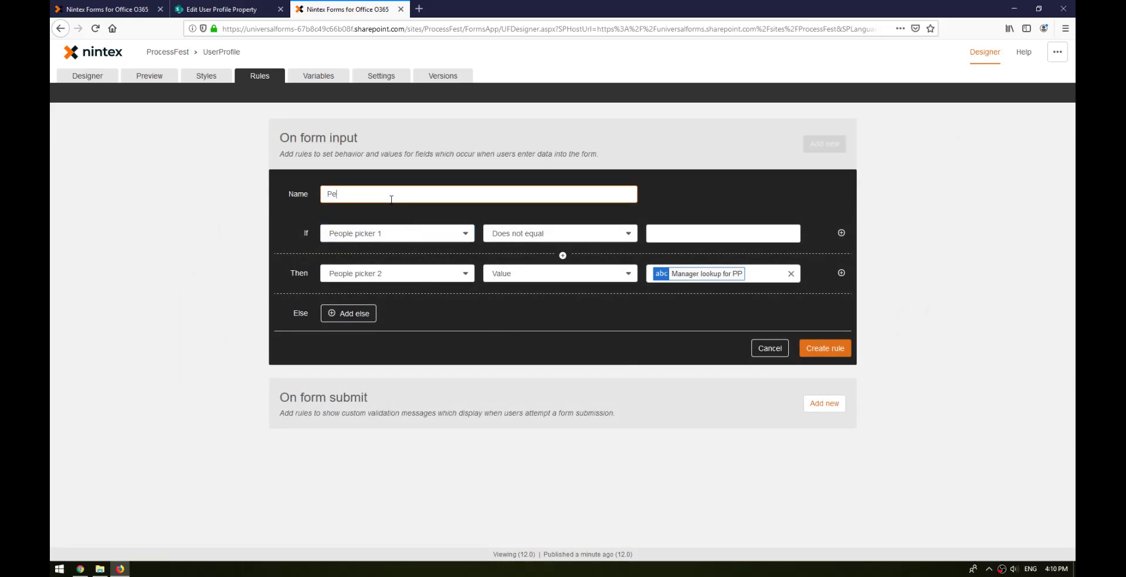
{"action": "type", "text": "opulate PP"}
Add an Else action setting People picker 2's Value to blank, and create the rule.
{"action": "left_click", "coordinate": [352, 313]}
{"action": "left_click", "coordinate": [381, 315]}
{"action": "left_click", "coordinate": [351, 371]}
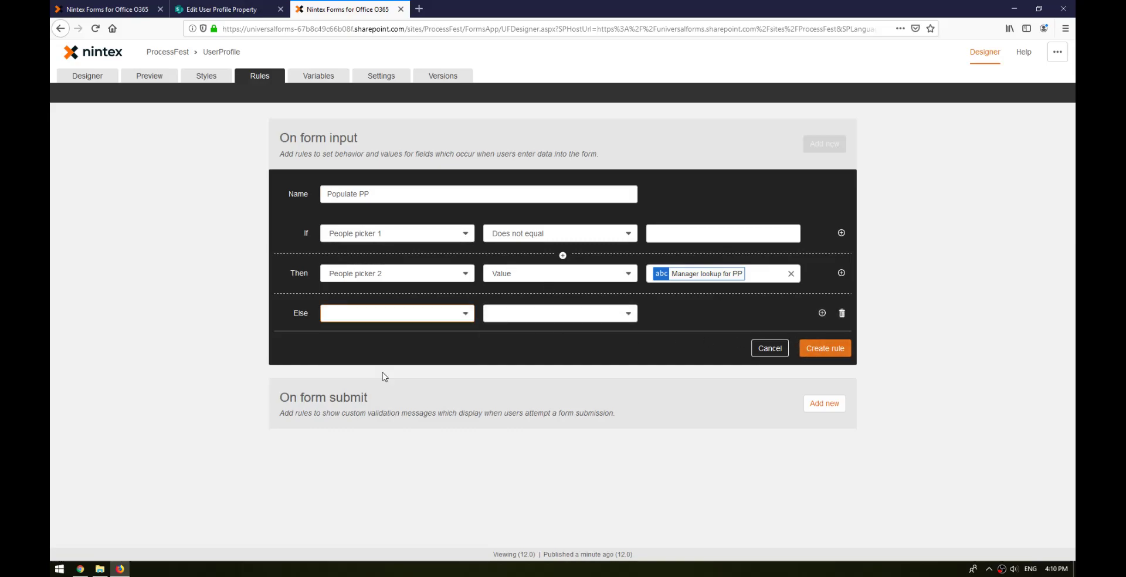
{"action": "left_click", "coordinate": [510, 315]}
{"action": "left_click", "coordinate": [515, 415]}
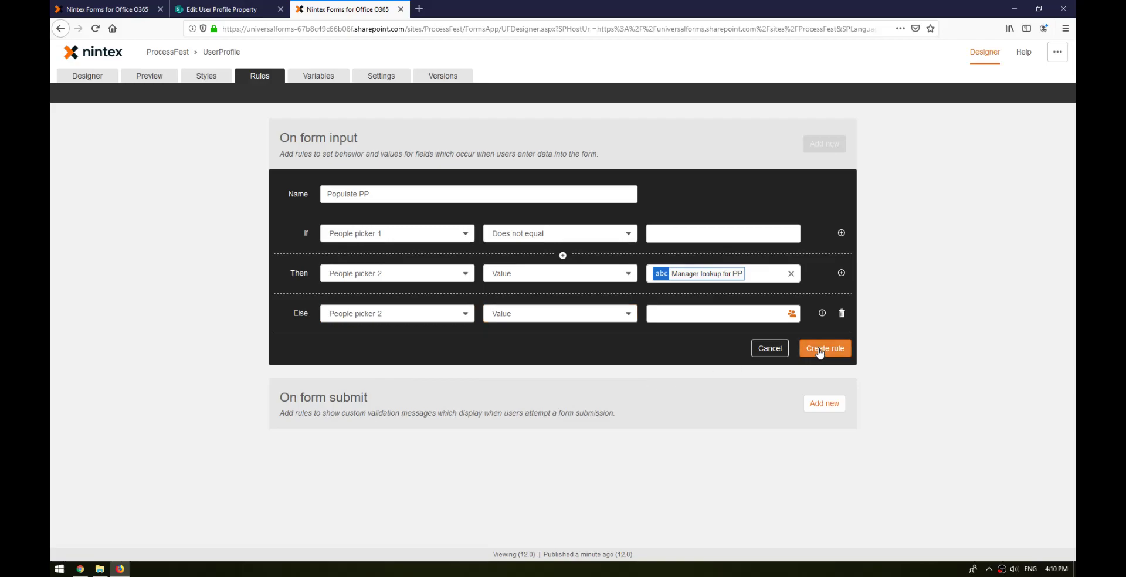
{"action": "left_click", "coordinate": [819, 349]}
Publish the UserProfile form from the designer, dismiss the confirmation, and reload the live form.
{"action": "left_click", "coordinate": [97, 79]}
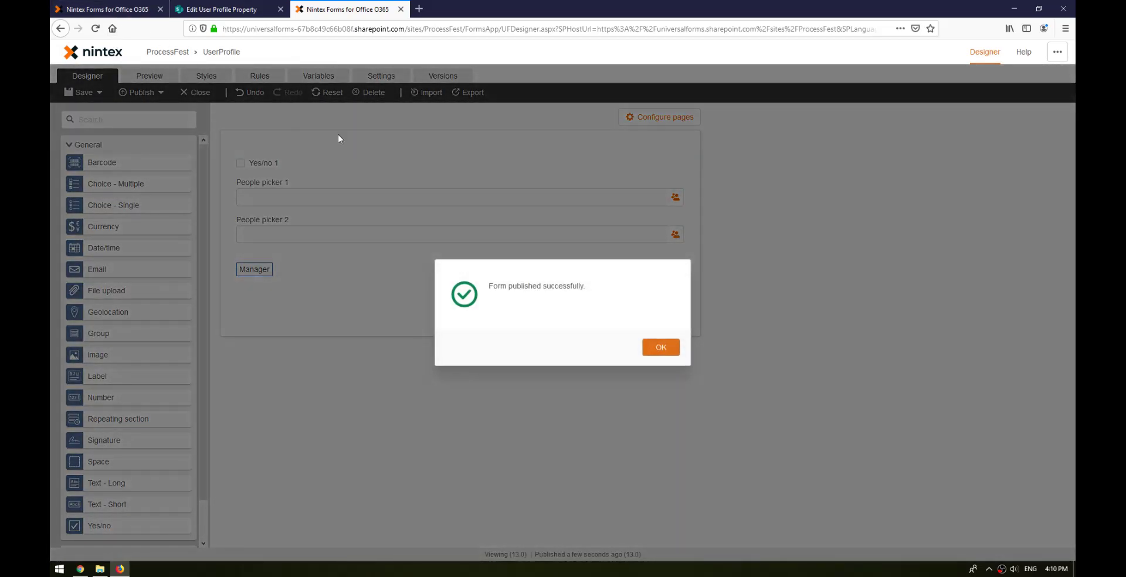
{"action": "left_click", "coordinate": [661, 348]}
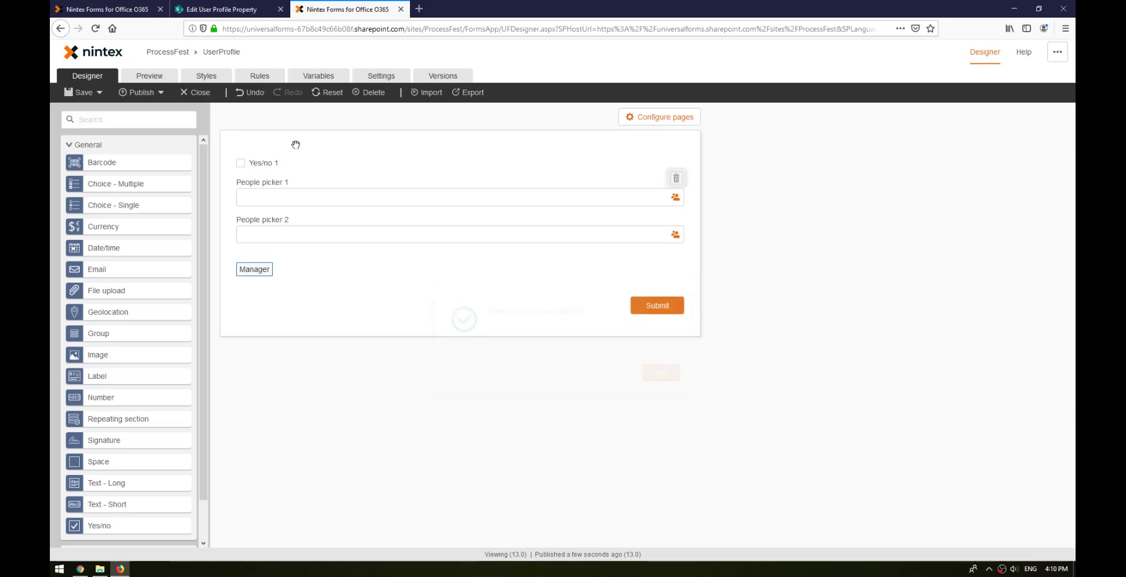
{"action": "left_click", "coordinate": [132, 12]}
{"action": "key", "text": "F5"}
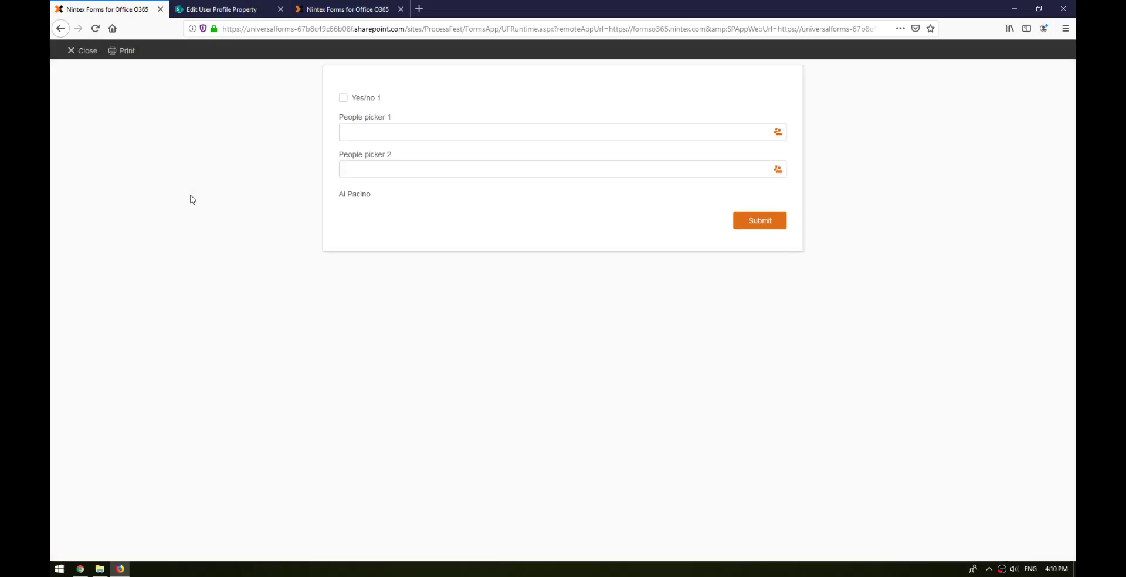
Test the rule on the live form by searching for a user in People picker 1 and selecting Universal Forms.
{"action": "left_click_drag", "start_coordinate": [371, 199], "coordinate": [334, 194]}
{"action": "left_click", "coordinate": [333, 210]}
{"action": "left_click", "coordinate": [386, 133]}
{"action": "type", "text": "euan"}
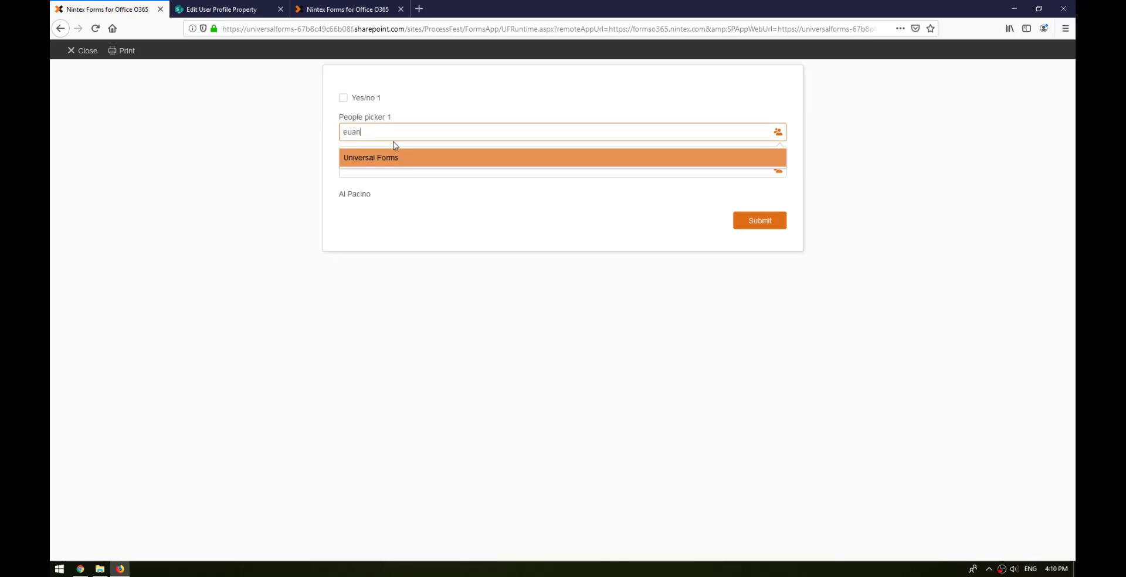
{"action": "left_click", "coordinate": [407, 158]}
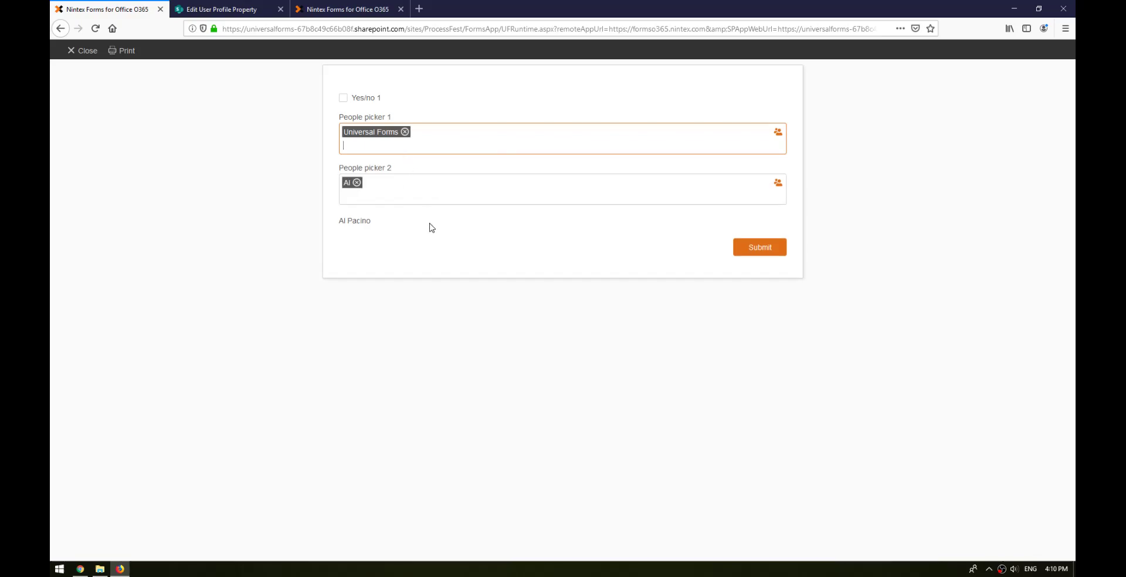
{"action": "mouse_move", "coordinate": [352, 186]}
Review the form's variables and their userProfileLookup formulas in the designer, and return to the live form.
{"action": "left_click", "coordinate": [321, 13]}
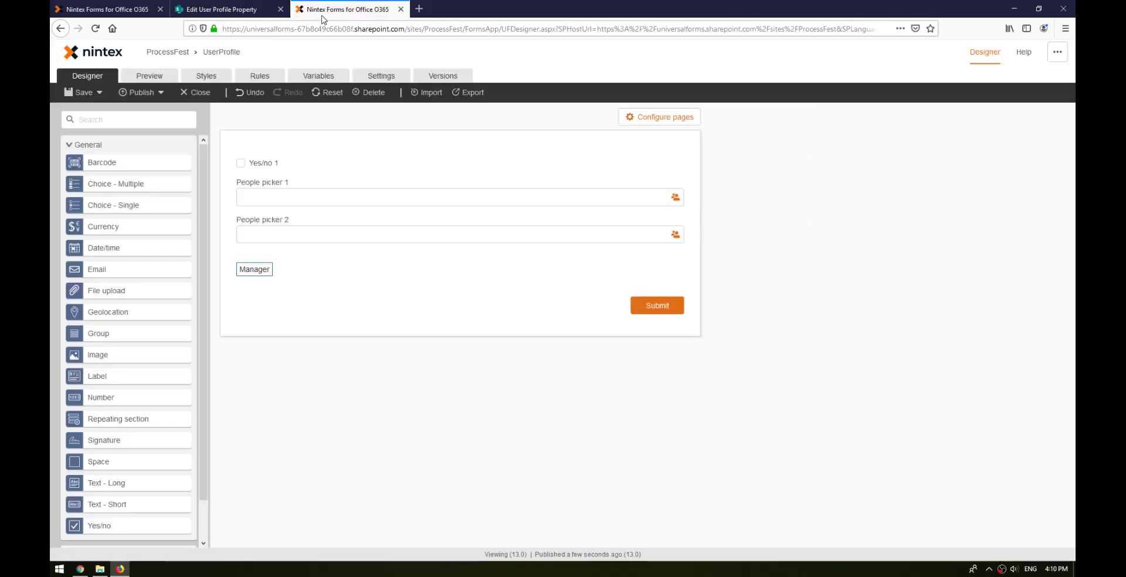
{"action": "left_click", "coordinate": [326, 77]}
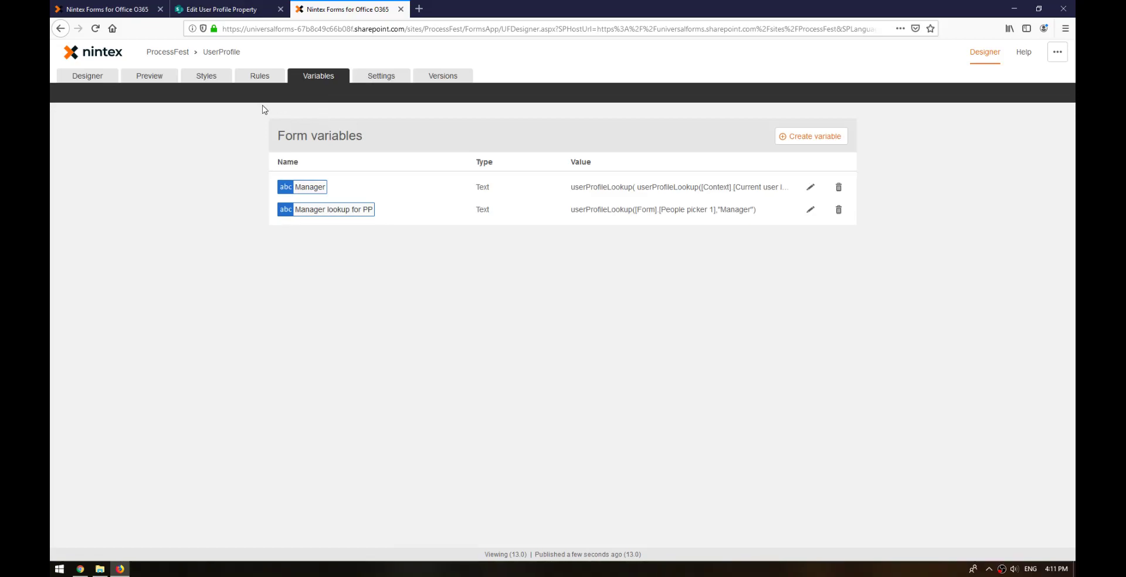
{"action": "left_click", "coordinate": [132, 16]}
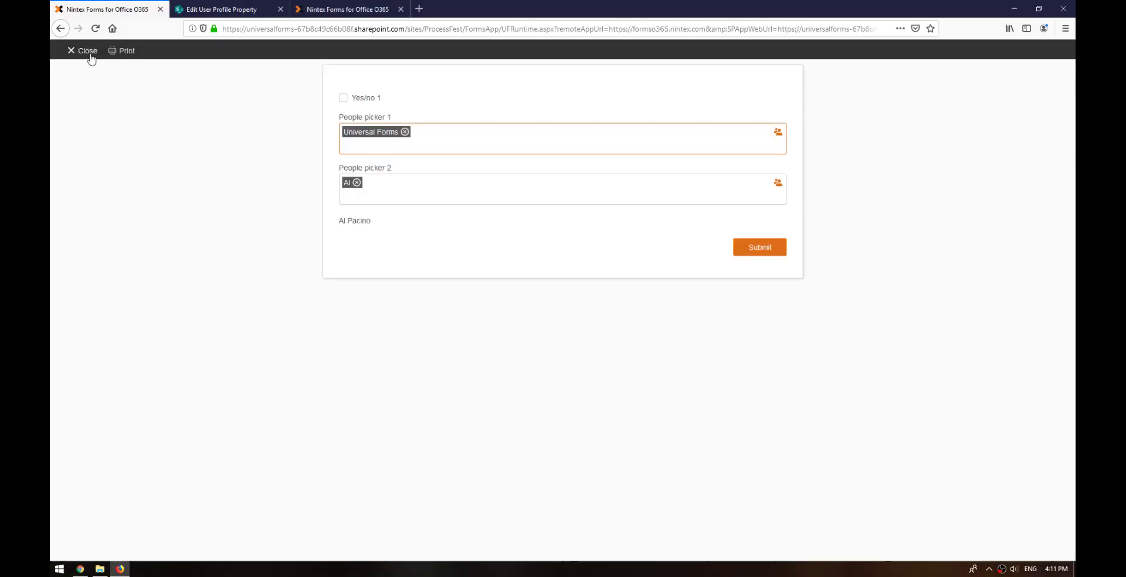
Close the live form, open Nintex Forms for Office 365 from the ProcessFest site contents, and trust it to read user profiles.
{"action": "left_click", "coordinate": [90, 53]}
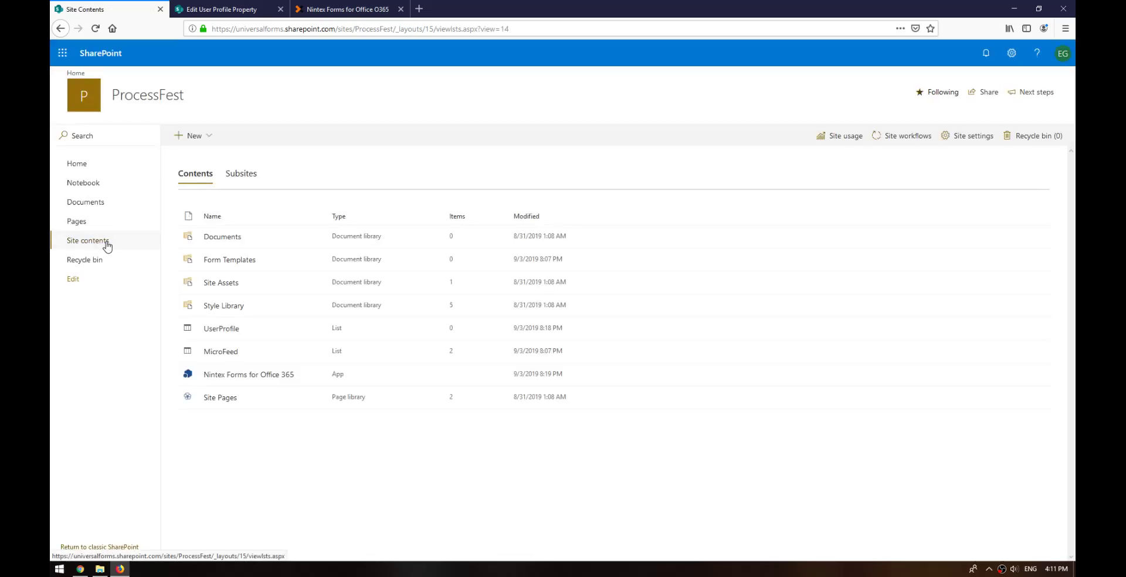
{"action": "left_click", "coordinate": [291, 377]}
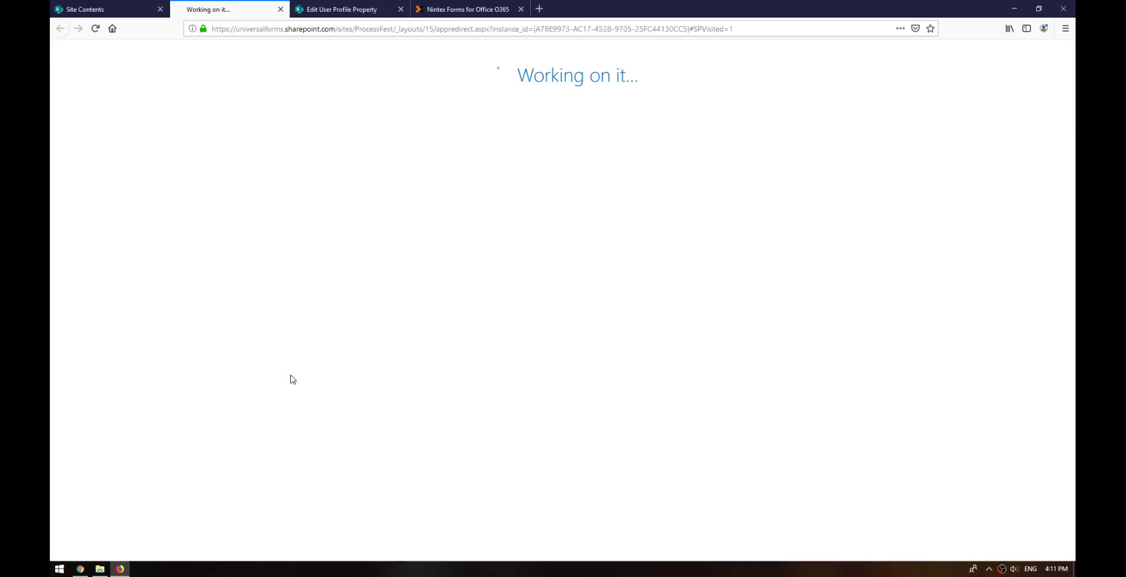
{"action": "left_click", "coordinate": [120, 9]}
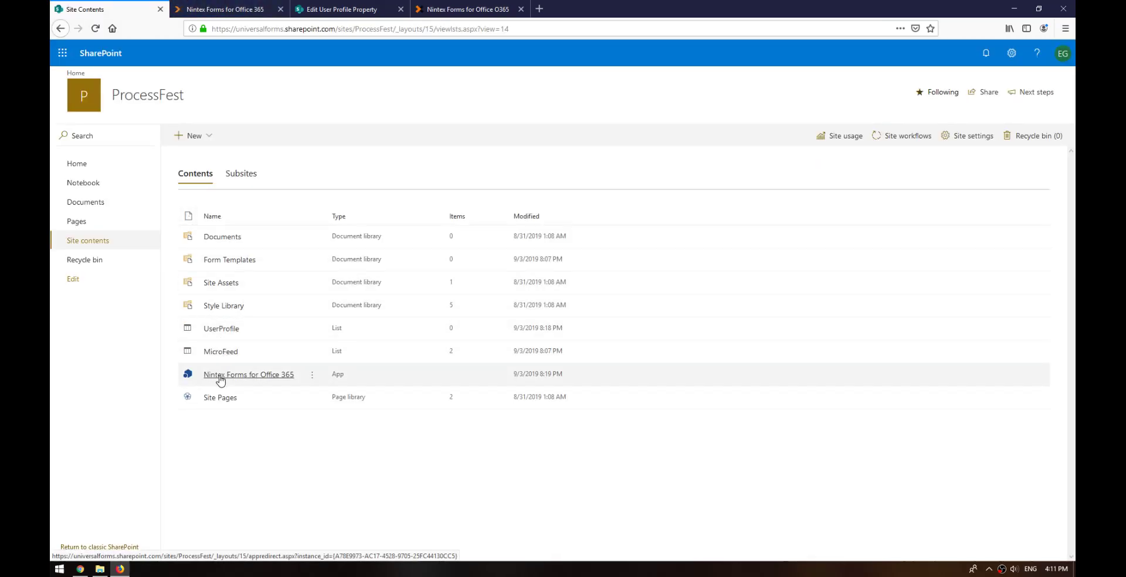
{"action": "left_click", "coordinate": [237, 9]}
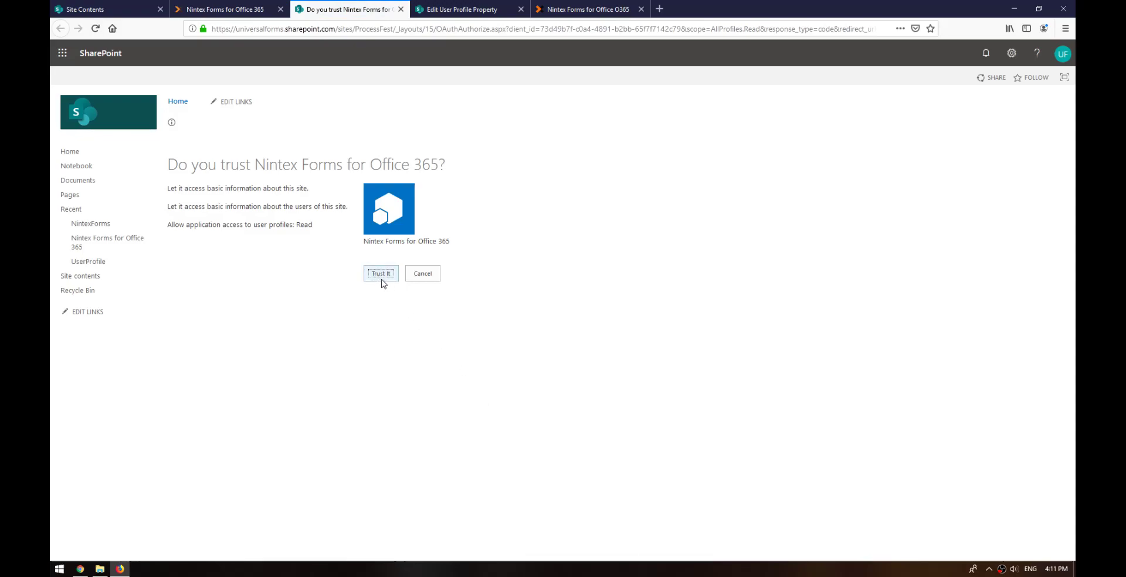
{"action": "left_click", "coordinate": [381, 274]}
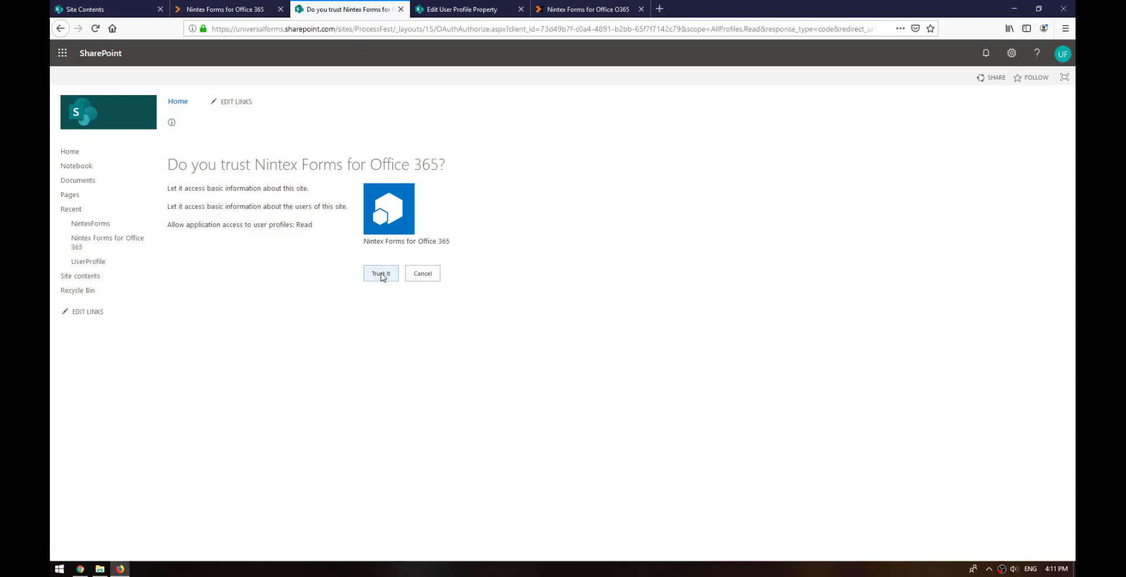